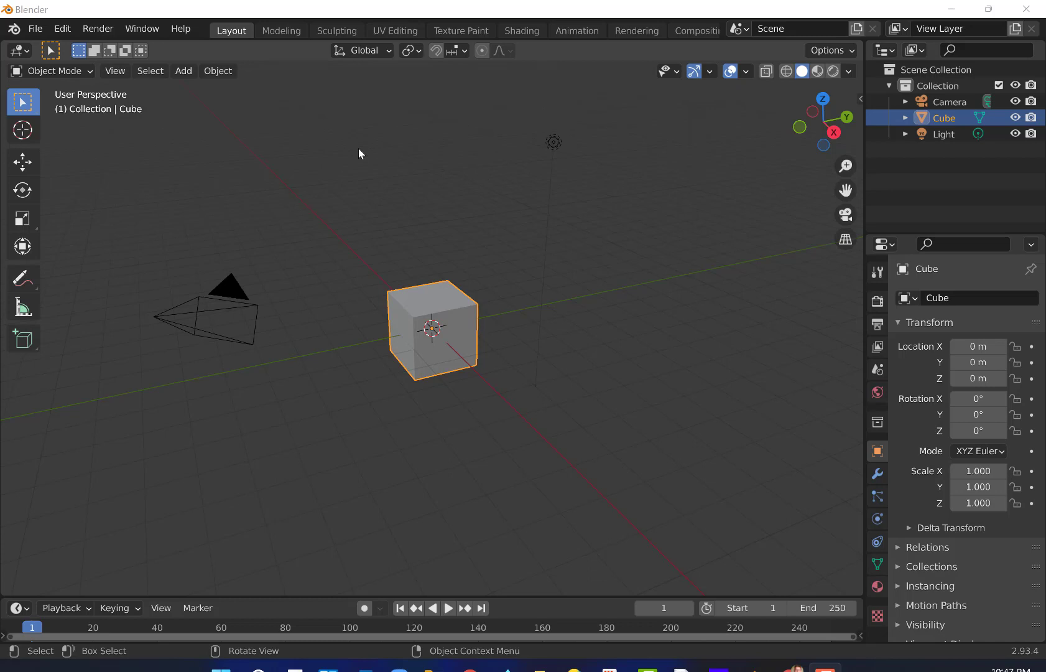
Create a new Blender file from the 2D Animation template via File > New
{"action": "left_click", "coordinate": [36, 29]}
{"action": "mouse_move", "coordinate": [82, 53]}
{"action": "left_click", "coordinate": [240, 65]}
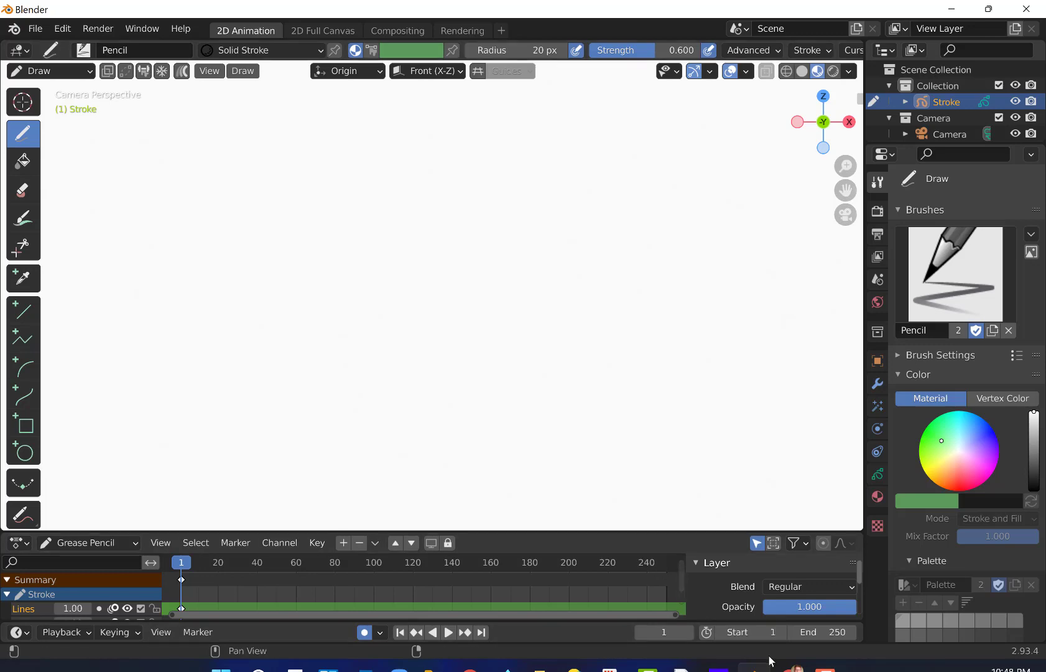
Bring the Canvas assignment page forward and open its Drive walk cycle reference image link
{"action": "mouse_move", "coordinate": [790, 667]}
{"action": "left_click", "coordinate": [705, 607]}
{"action": "scroll", "coordinate": [349, 272], "scroll_direction": "up", "scroll_amount": 2}
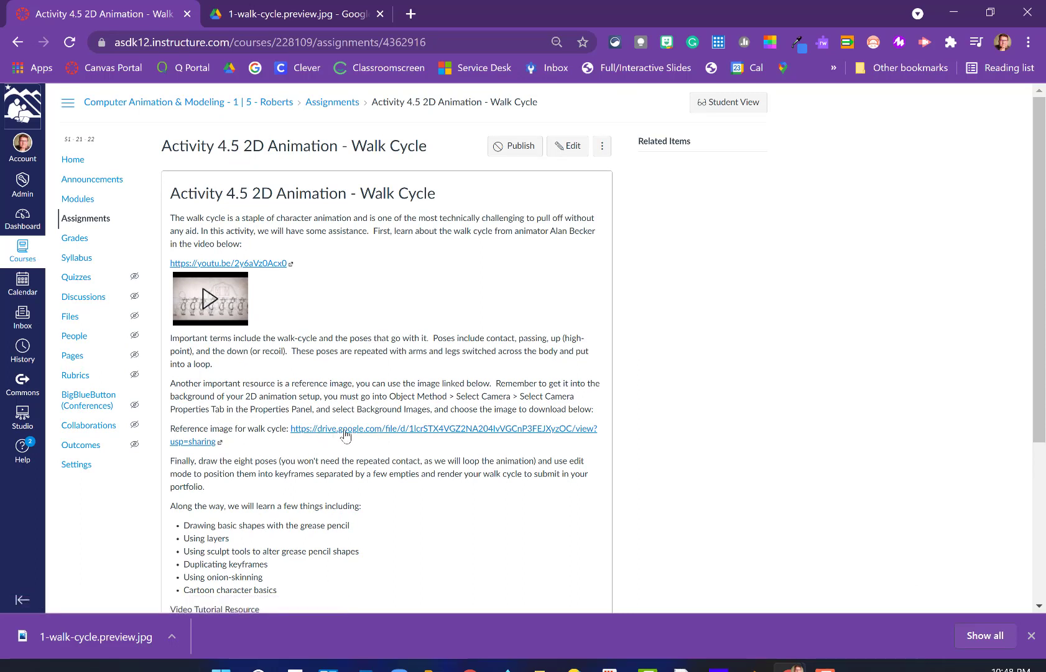
{"action": "left_click", "coordinate": [346, 436]}
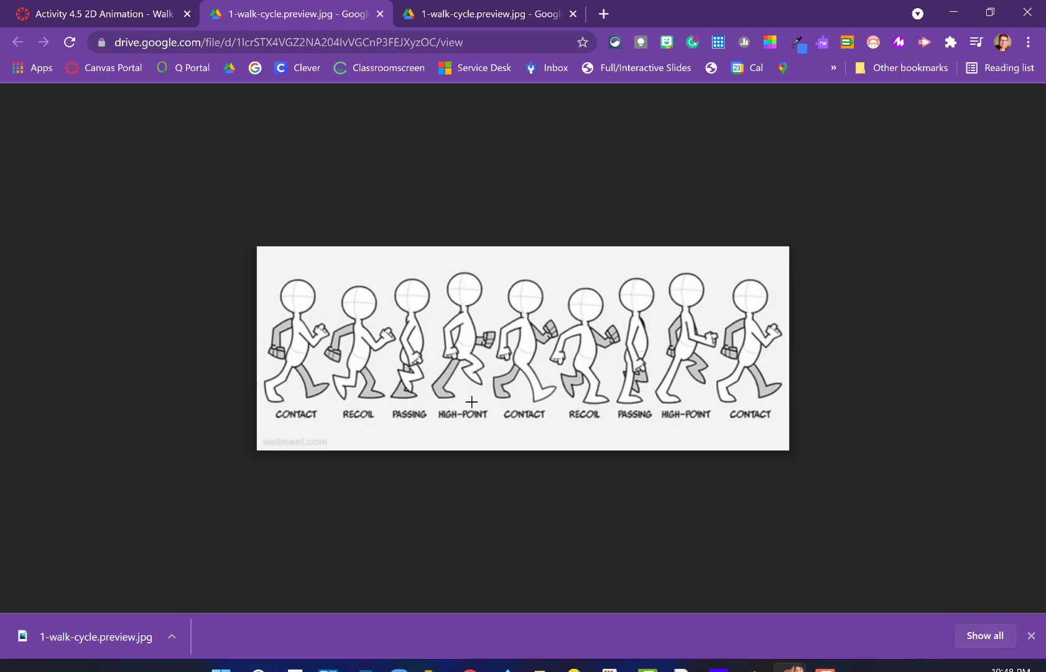
Download the walk cycle reference from Drive to the Desktop as 1-walk-cycle.preview (1).jpg
{"action": "left_click", "coordinate": [1031, 635]}
{"action": "left_click", "coordinate": [925, 105]}
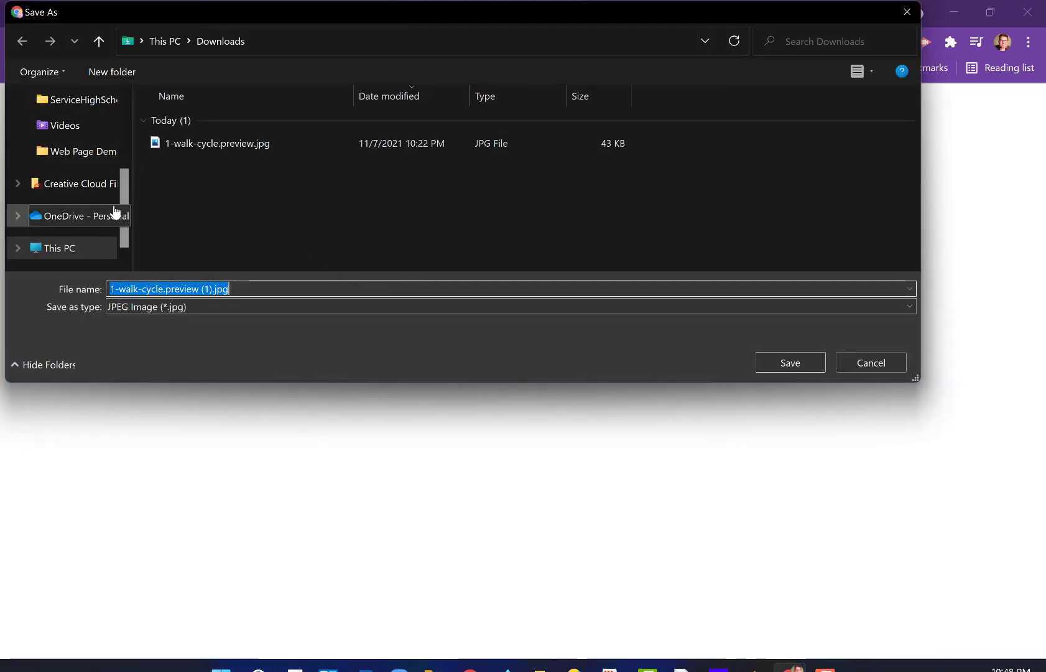
{"action": "scroll", "coordinate": [93, 187], "scroll_direction": "up", "scroll_amount": 5}
{"action": "left_click", "coordinate": [68, 132]}
{"action": "left_click", "coordinate": [785, 359]}
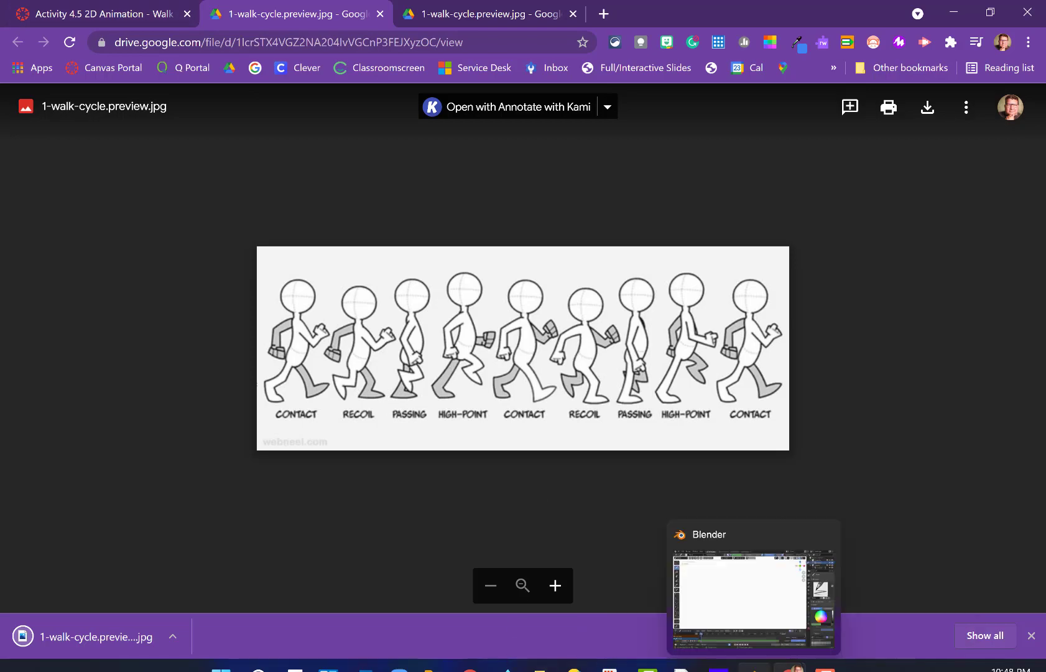
Switch Blender to Object Mode and select the Camera object in the Outliner
{"action": "left_click", "coordinate": [754, 668]}
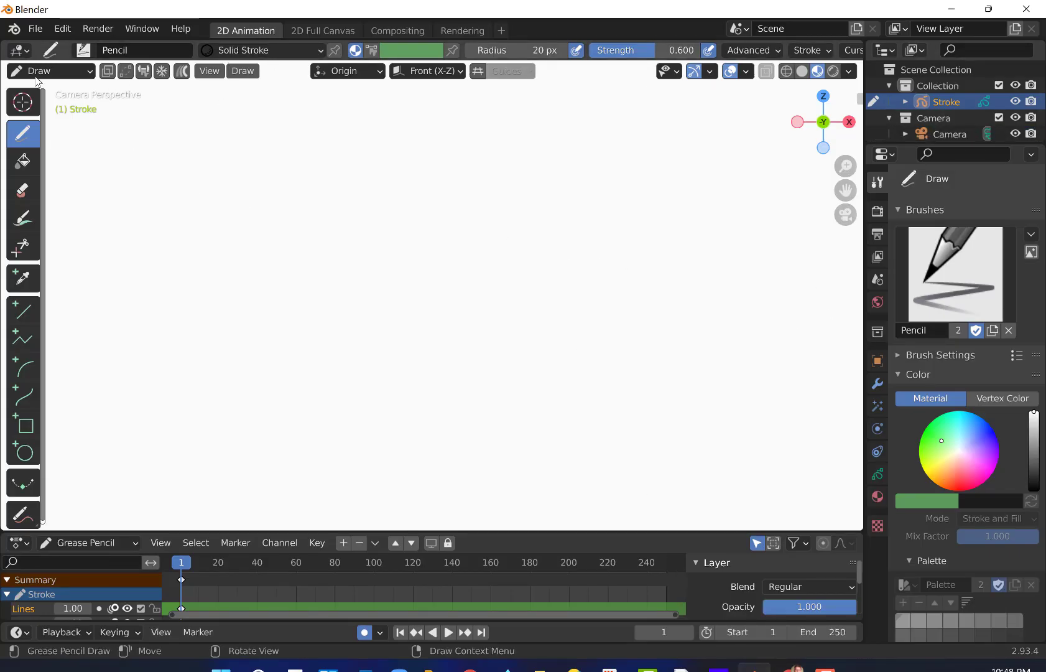
{"action": "left_click", "coordinate": [43, 72]}
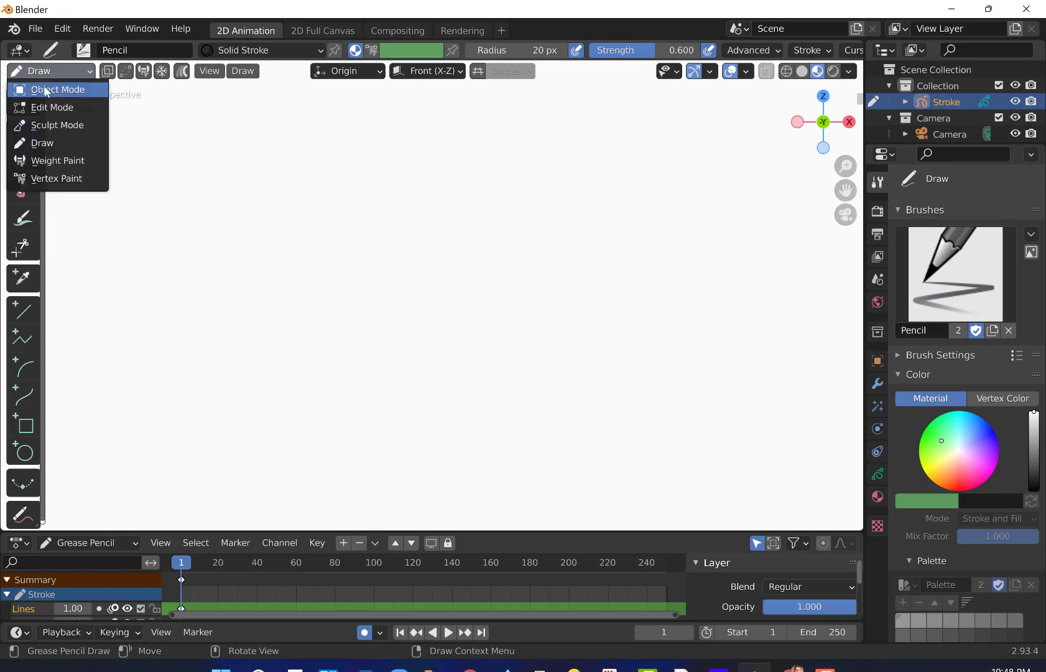
{"action": "left_click", "coordinate": [49, 90]}
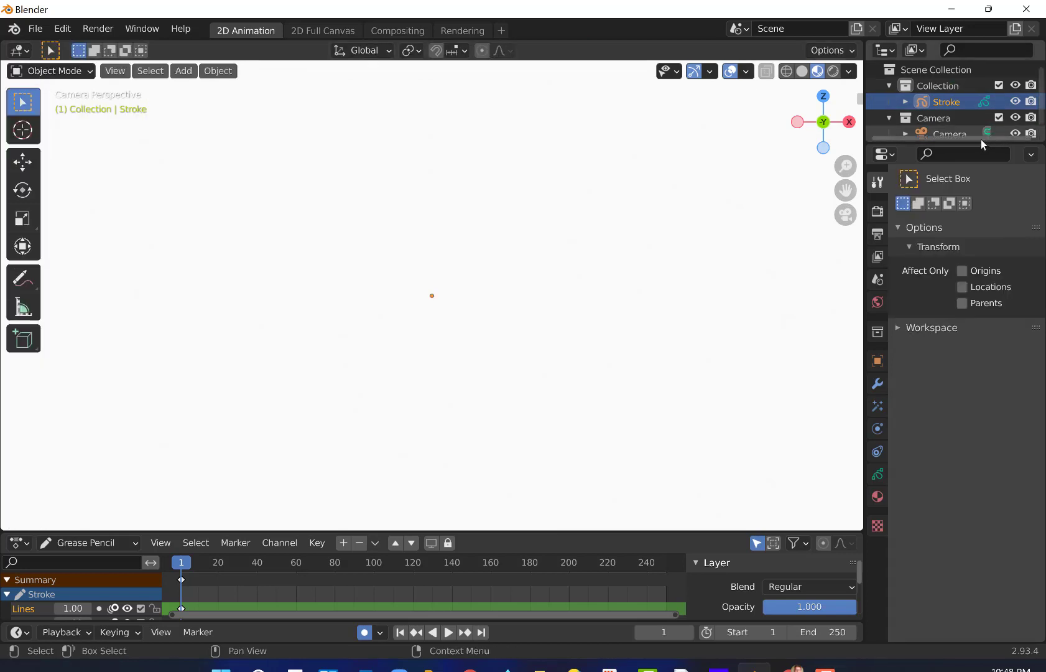
{"action": "left_click_drag", "start_coordinate": [967, 143], "coordinate": [972, 212]}
{"action": "left_click", "coordinate": [938, 134]}
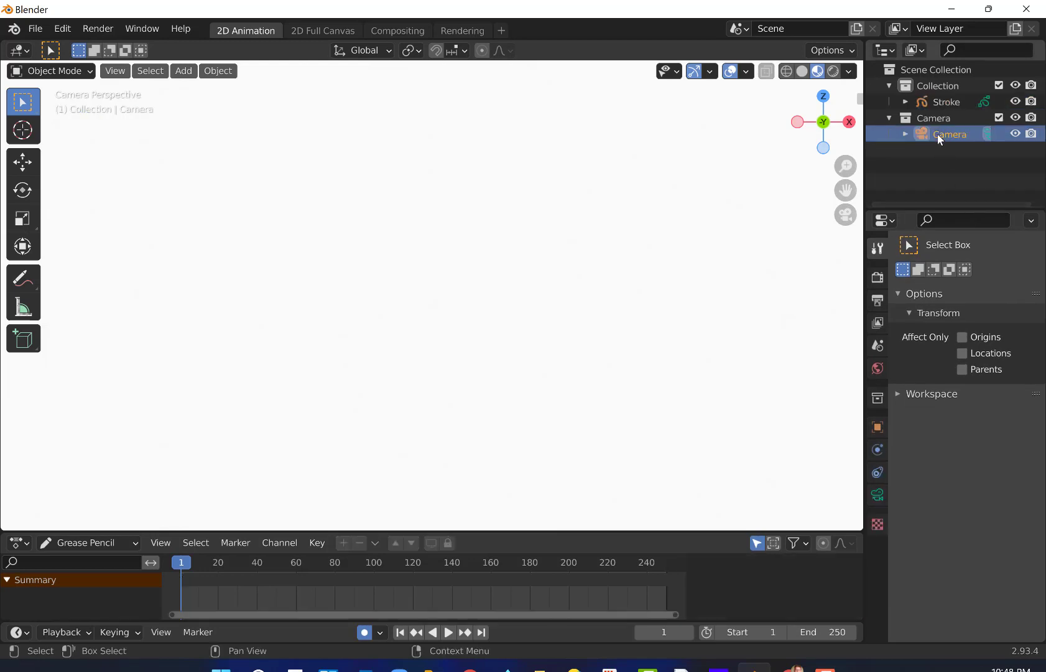
Enable camera Background Images and load 1-walk-cycle.preview (1).jpg from the Desktop
{"action": "left_click", "coordinate": [879, 497]}
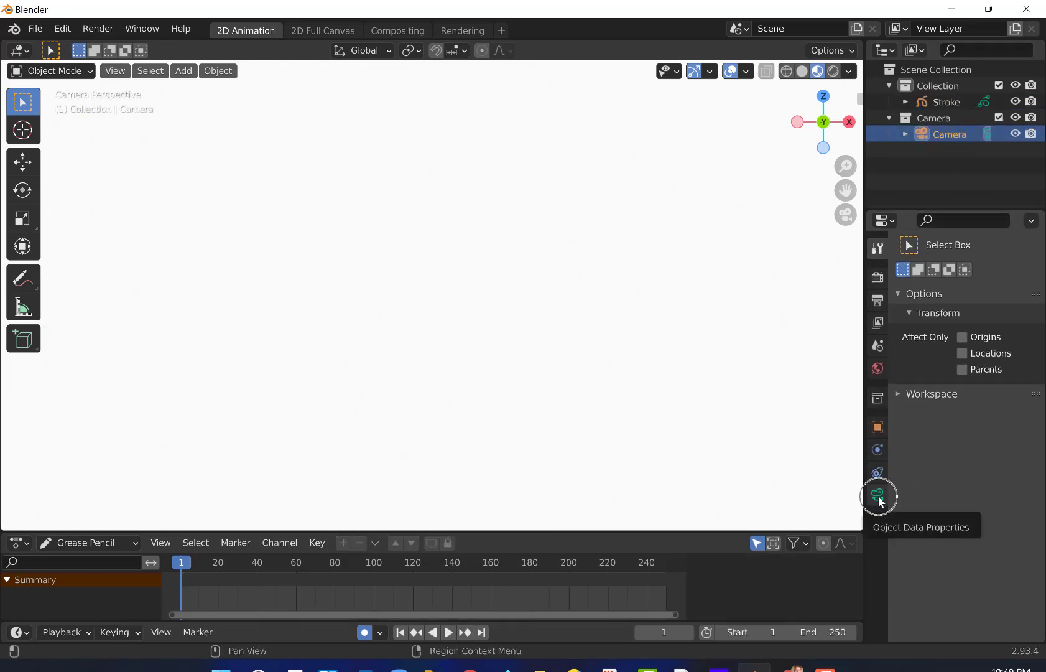
{"action": "left_click", "coordinate": [879, 497]}
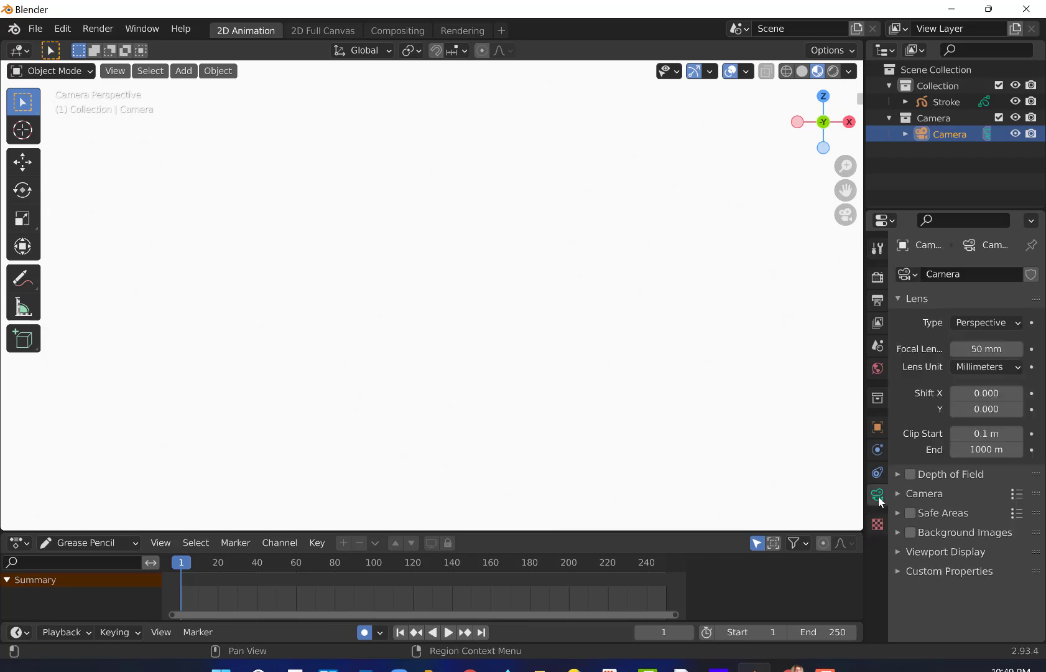
{"action": "left_click", "coordinate": [899, 532]}
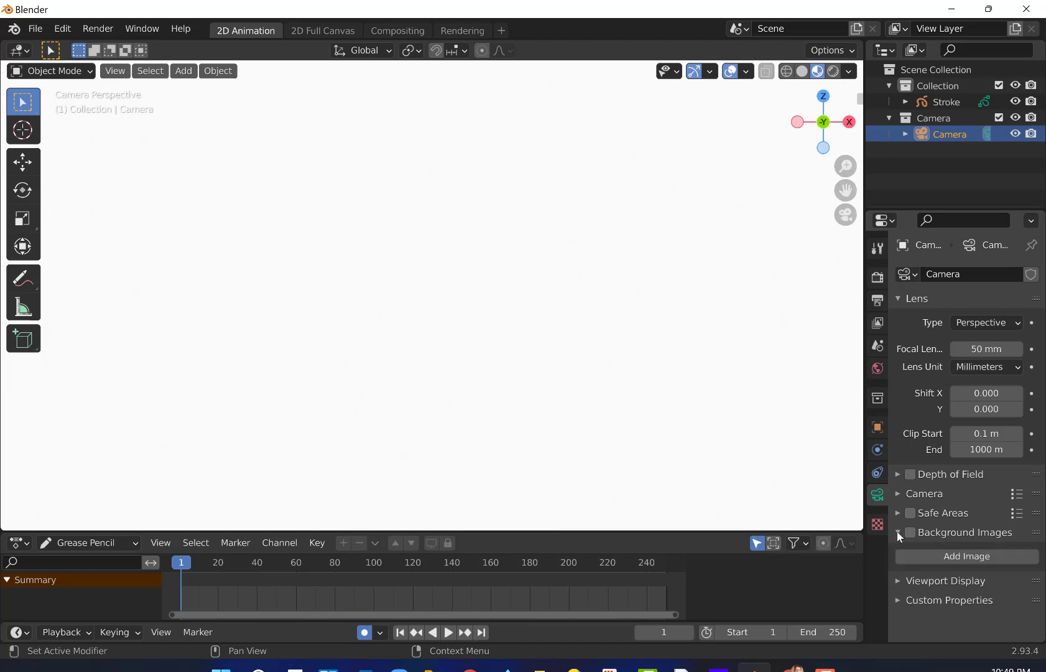
{"action": "left_click", "coordinate": [956, 557]}
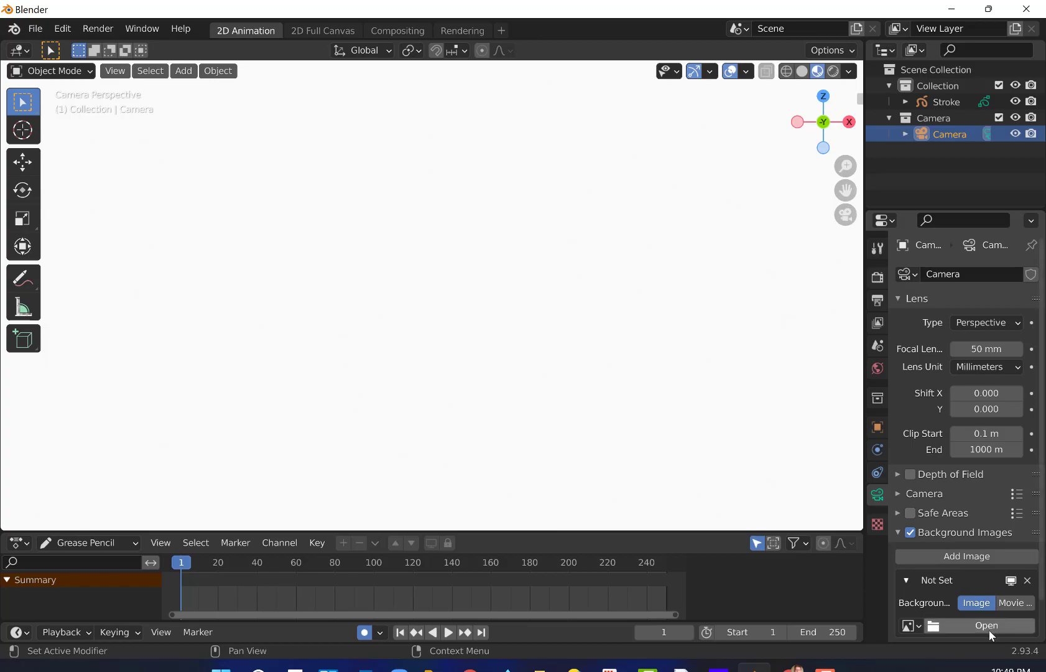
{"action": "left_click", "coordinate": [985, 626]}
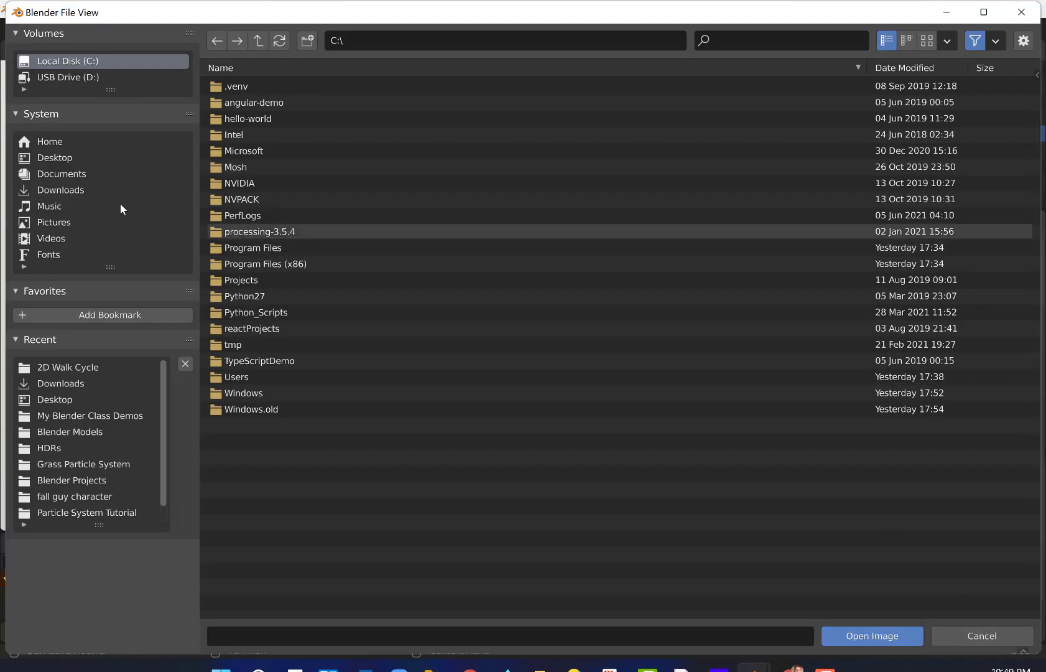
{"action": "left_click", "coordinate": [52, 159]}
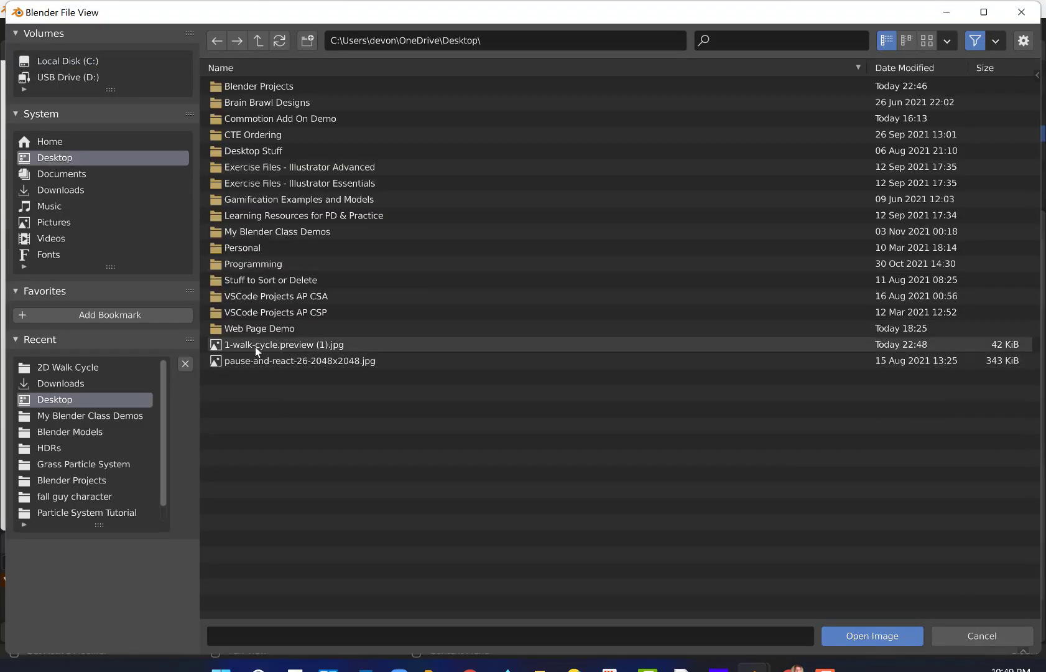
{"action": "left_click", "coordinate": [299, 345]}
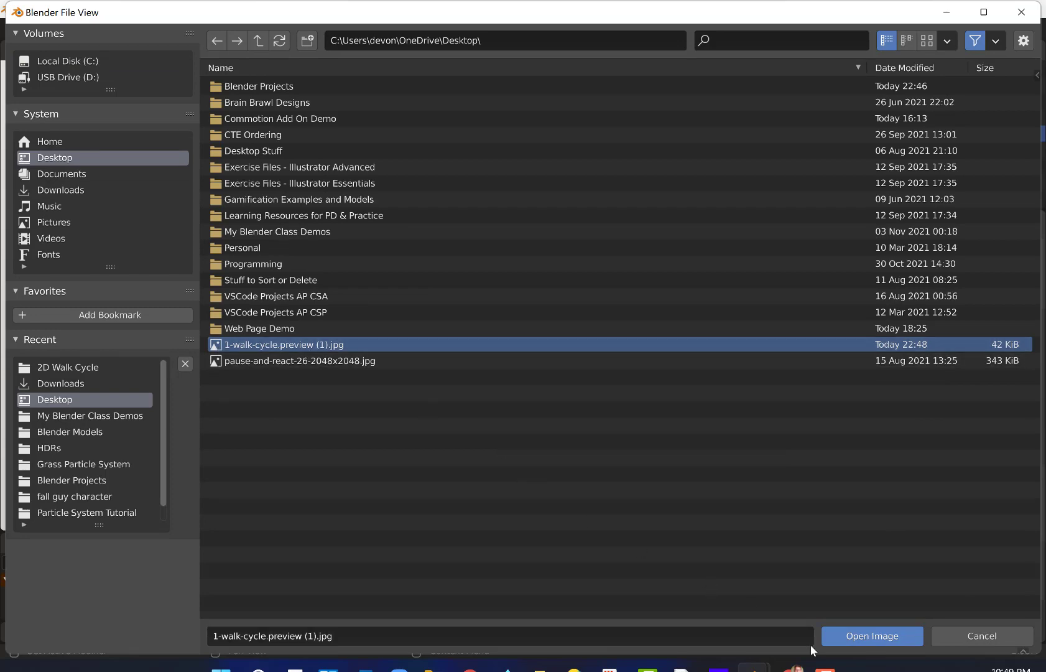
{"action": "left_click", "coordinate": [852, 639]}
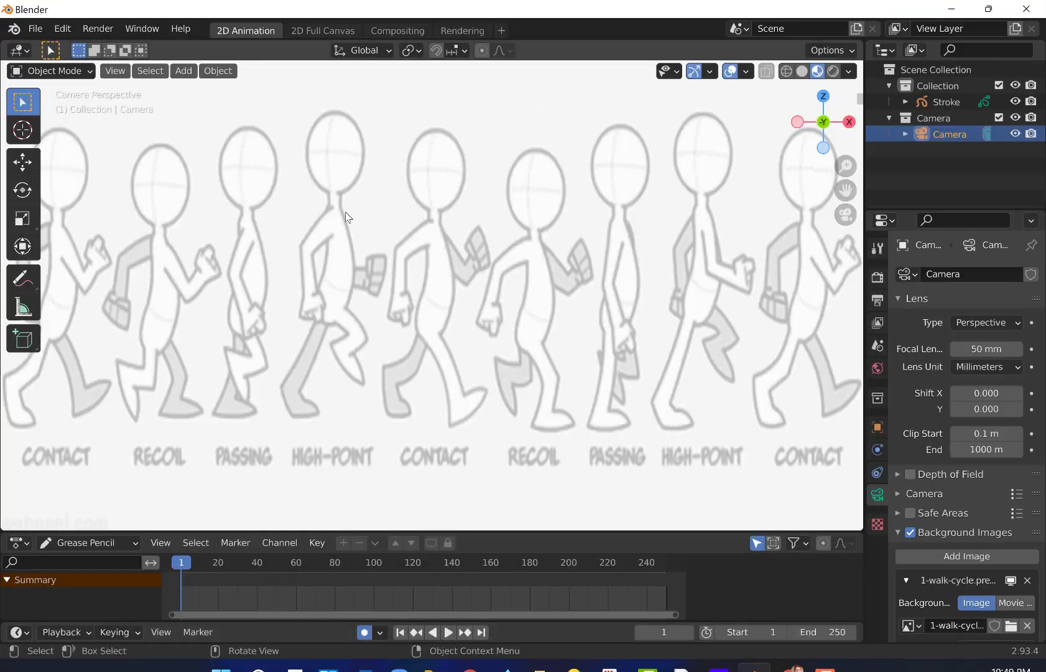
Zoom out to see the camera frame, then rename the Stroke object to 'Walk Cycle' in the Outliner
{"action": "left_click_drag", "start_coordinate": [846, 166], "coordinate": [846, 202]}
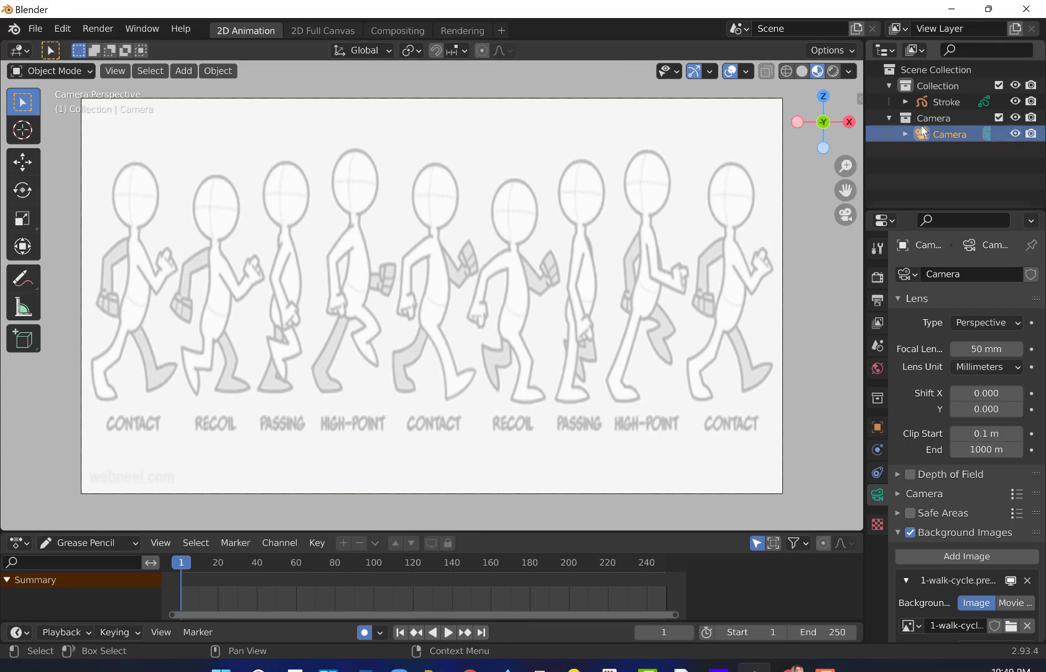
{"action": "left_click", "coordinate": [931, 99]}
{"action": "double_click", "coordinate": [934, 103]}
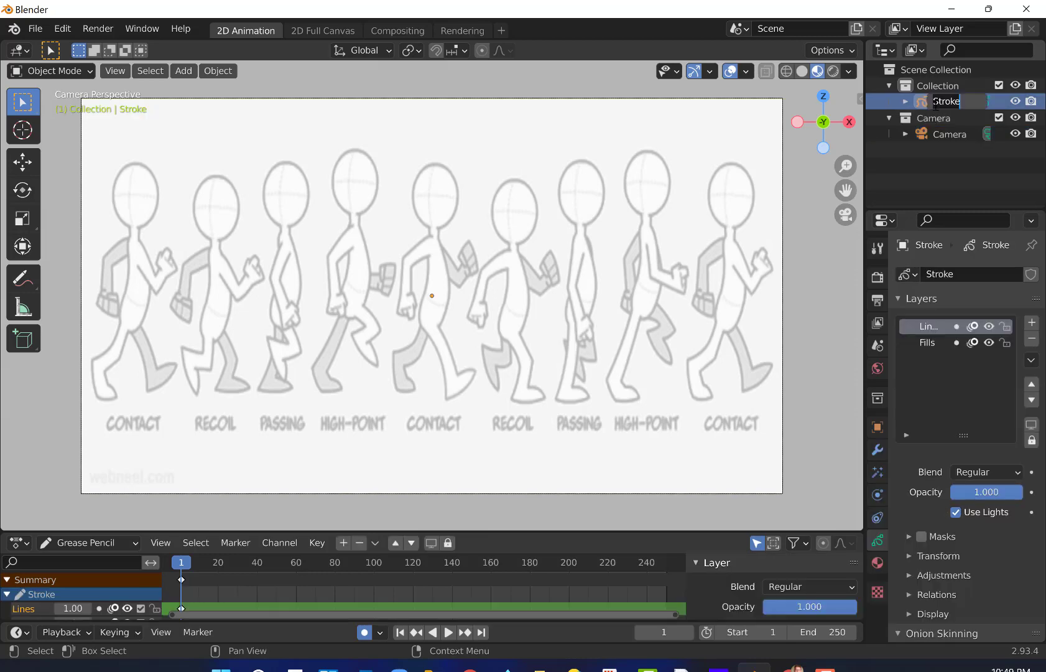
{"action": "type", "text": "Walk Cycle"}
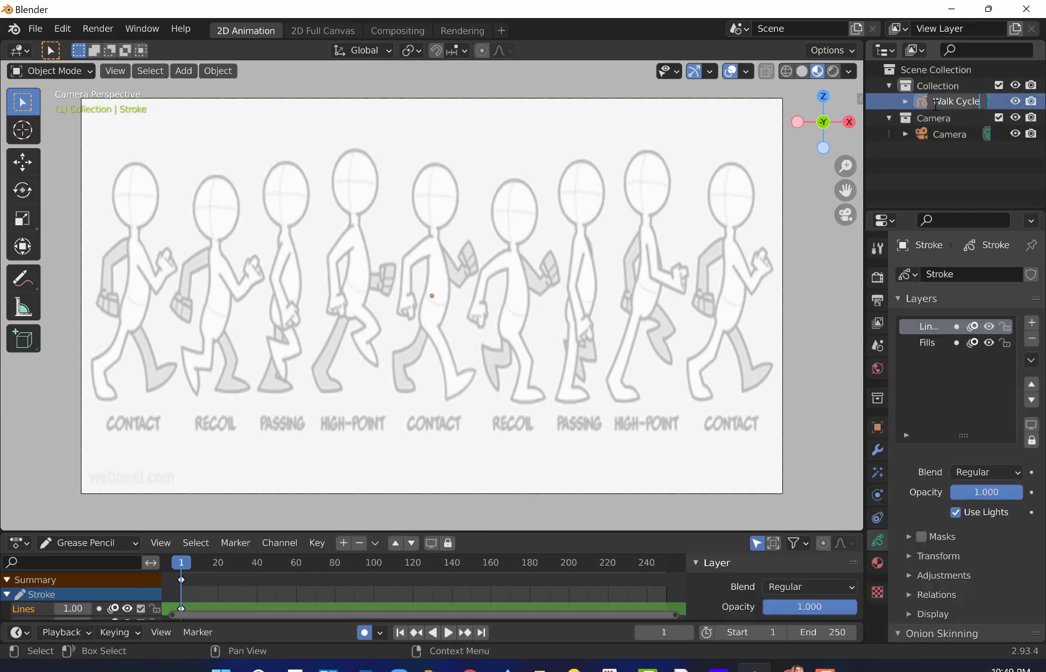
{"action": "key", "text": "Return"}
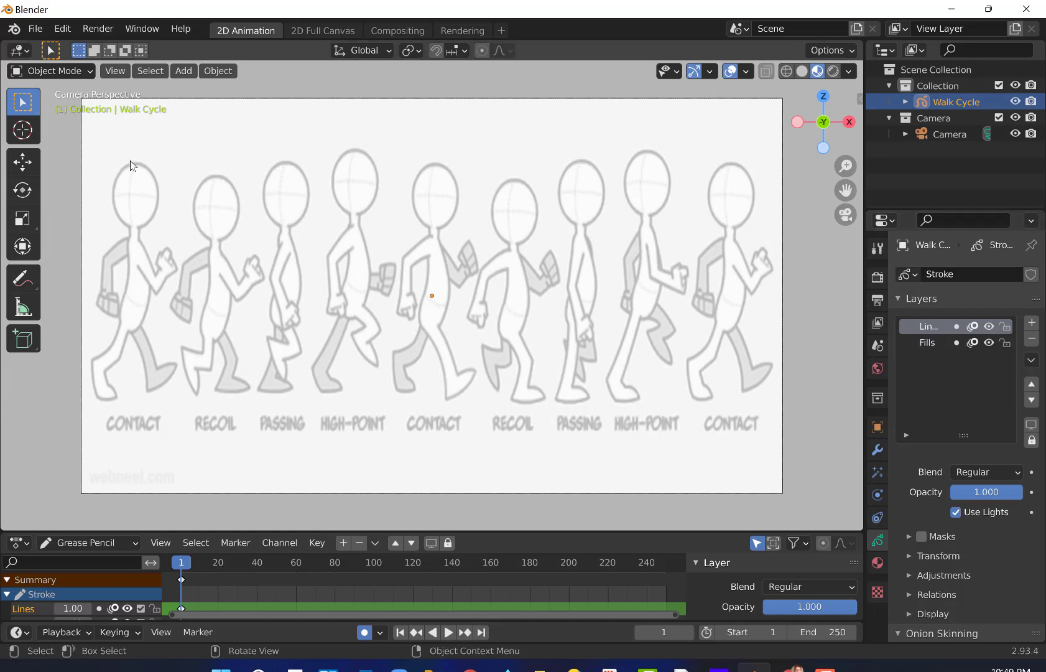
Switch to Draw mode, try two test strokes across the figures, and undo them
{"action": "left_click", "coordinate": [73, 76]}
{"action": "left_click", "coordinate": [34, 143]}
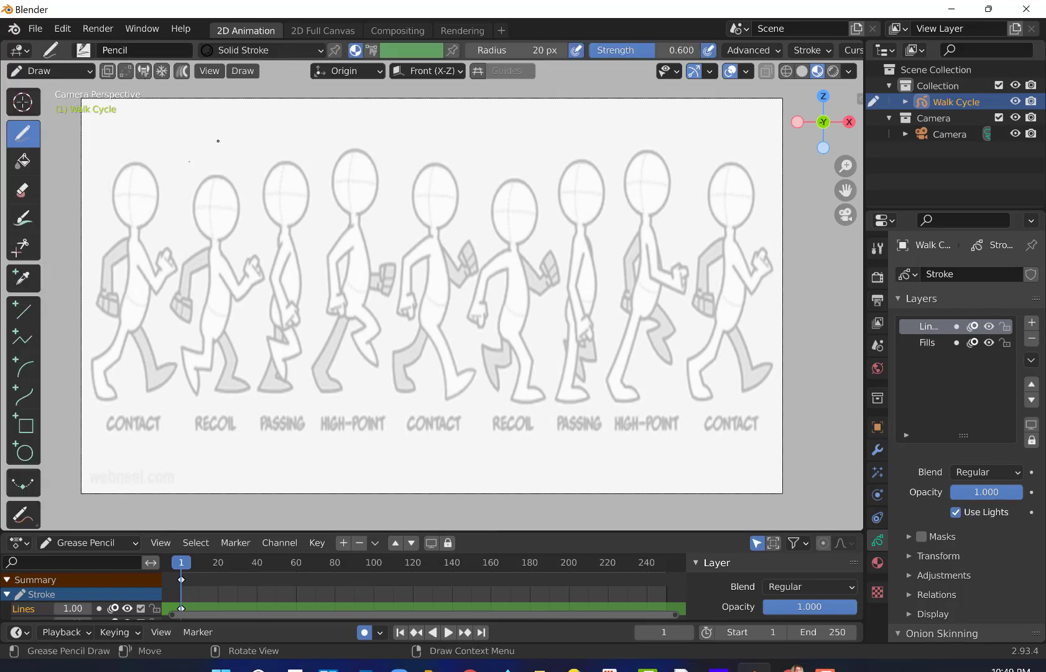
{"action": "mouse_move", "coordinate": [189, 162]}
{"action": "left_mouse_down"}
{"action": "mouse_move", "coordinate": [245, 179]}
{"action": "mouse_move", "coordinate": [329, 268]}
{"action": "left_mouse_up"}
{"action": "mouse_move", "coordinate": [187, 174]}
{"action": "left_mouse_down"}
{"action": "mouse_move", "coordinate": [292, 181]}
{"action": "mouse_move", "coordinate": [341, 199]}
{"action": "mouse_move", "coordinate": [335, 242]}
{"action": "left_mouse_up"}
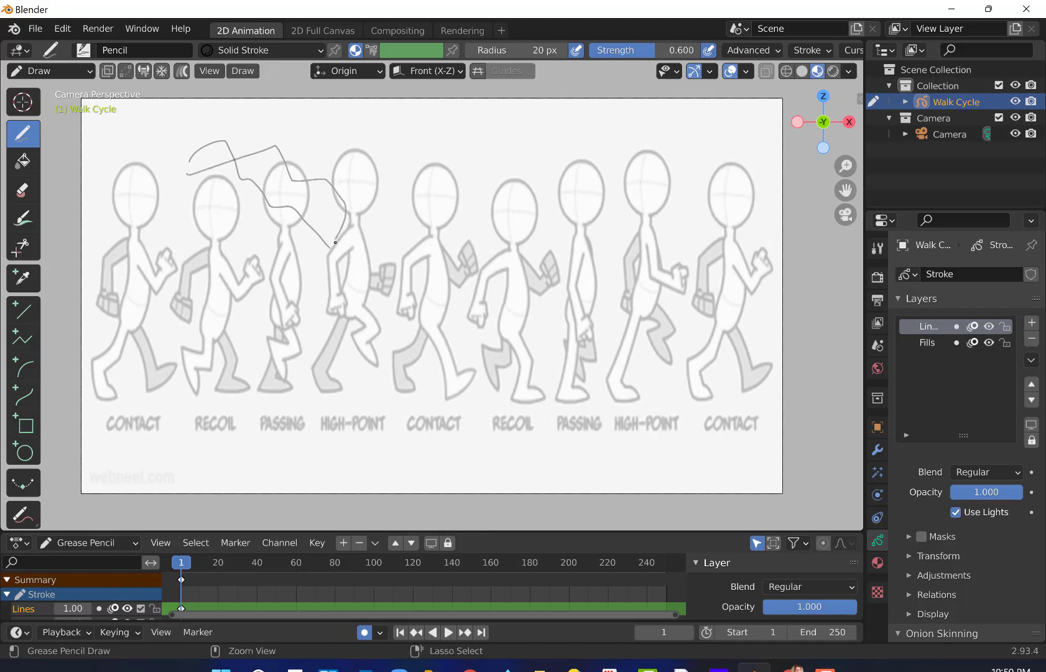
{"action": "key", "text": "ctrl+z"}
{"action": "key", "text": "ctrl+z"}
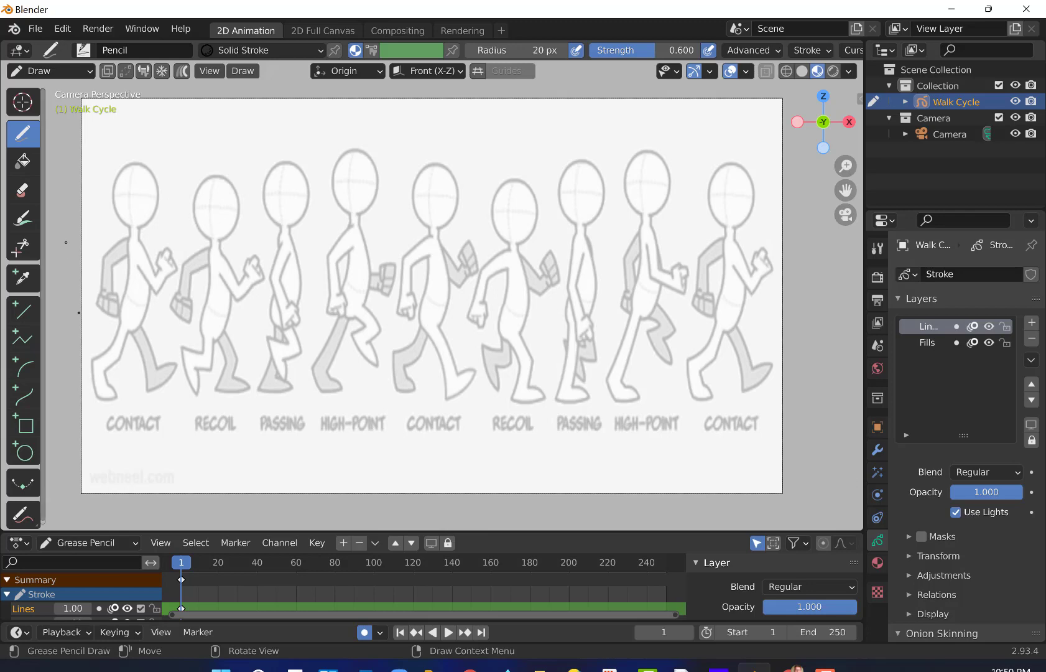
Select the Ink Pen Rough brush, test a black stroke, and undo it
{"action": "left_click", "coordinate": [83, 50]}
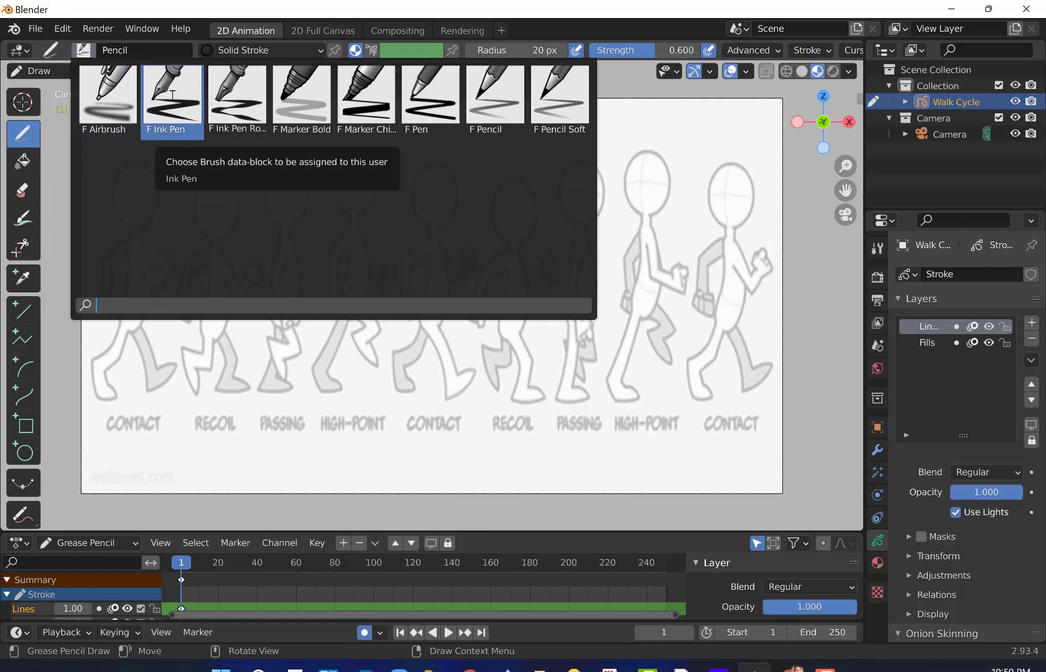
{"action": "left_click", "coordinate": [236, 100]}
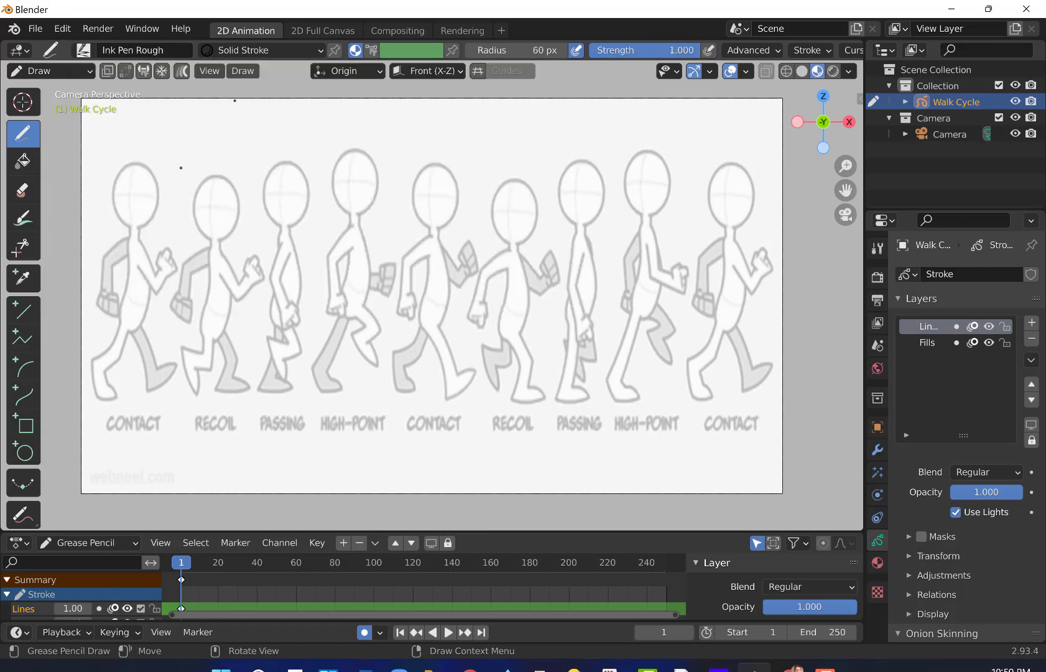
{"action": "left_click_drag", "start_coordinate": [176, 171], "coordinate": [267, 218]}
{"action": "key", "text": "ctrl+z"}
Set the brush radius to 40 px, undo a trial stroke on the third head, and place a test dot
{"action": "left_click", "coordinate": [516, 50]}
{"action": "type", "text": "40"}
{"action": "key", "text": "Return"}
{"action": "mouse_move", "coordinate": [348, 215]}
{"action": "left_mouse_down"}
{"action": "mouse_move", "coordinate": [336, 193]}
{"action": "mouse_move", "coordinate": [349, 152]}
{"action": "mouse_move", "coordinate": [362, 148]}
{"action": "left_mouse_up"}
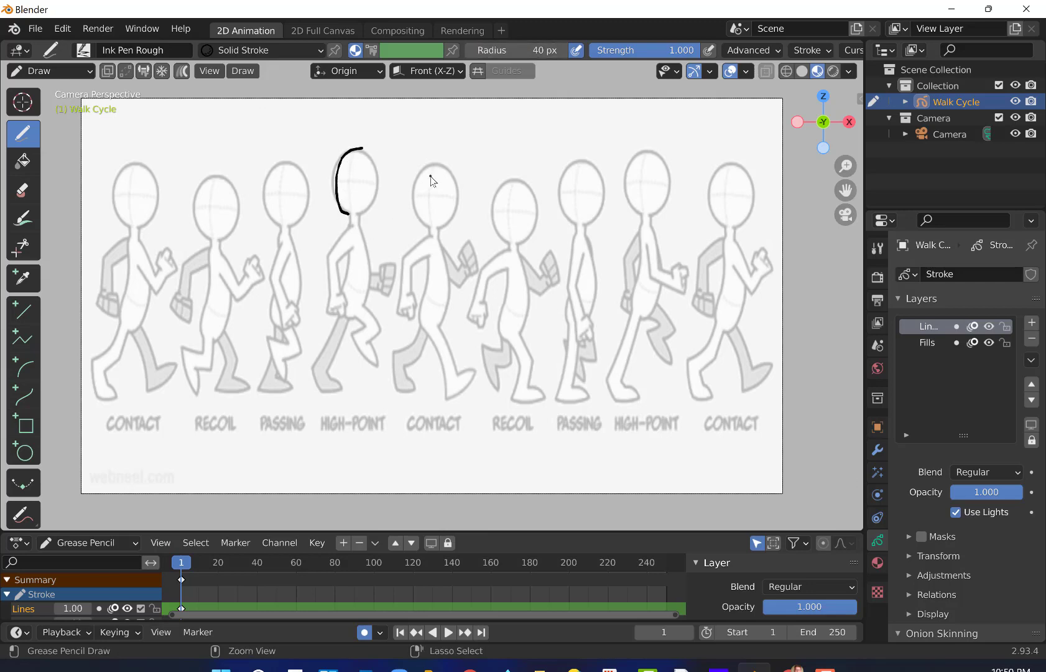
{"action": "key", "text": "ctrl+z"}
{"action": "left_click", "coordinate": [242, 148]}
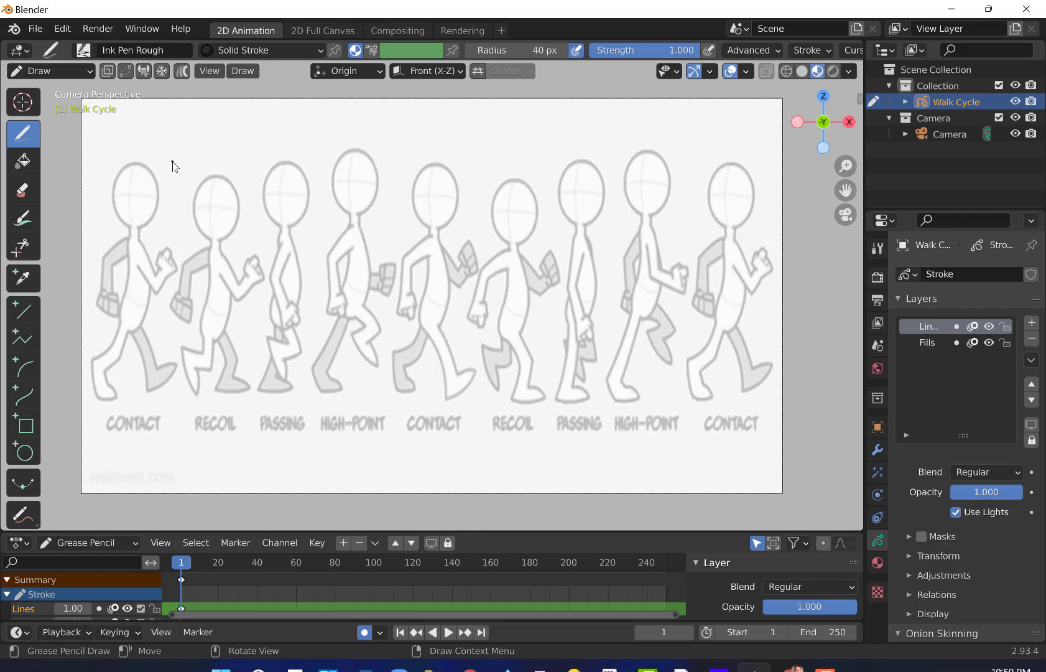
{"action": "left_click", "coordinate": [242, 172]}
Add a new Grease Pencil layer named GUide and move it to the bottom of the stack
{"action": "left_click", "coordinate": [1032, 324]}
{"action": "double_click", "coordinate": [937, 327]}
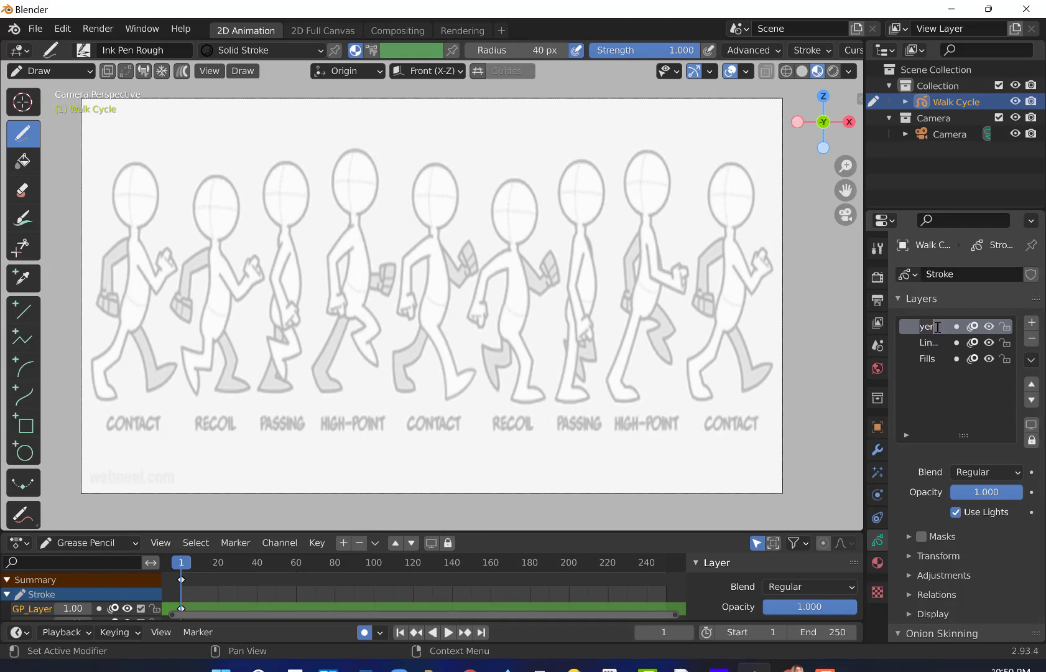
{"action": "type", "text": "GU"}
{"action": "key", "text": "Return"}
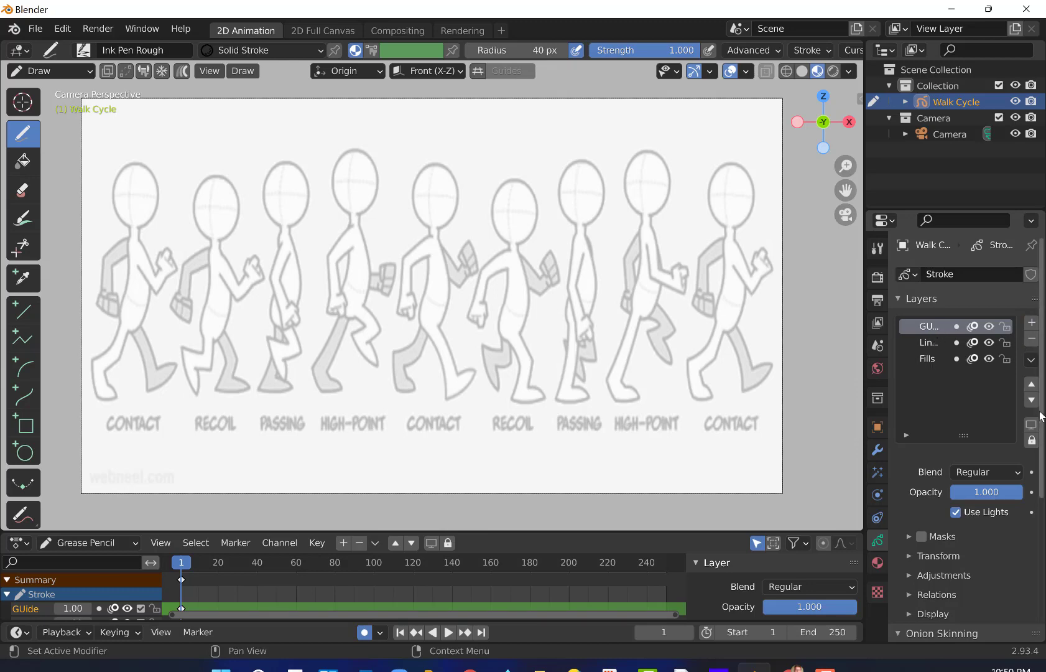
{"action": "left_click", "coordinate": [1030, 401]}
{"action": "left_click", "coordinate": [1031, 401]}
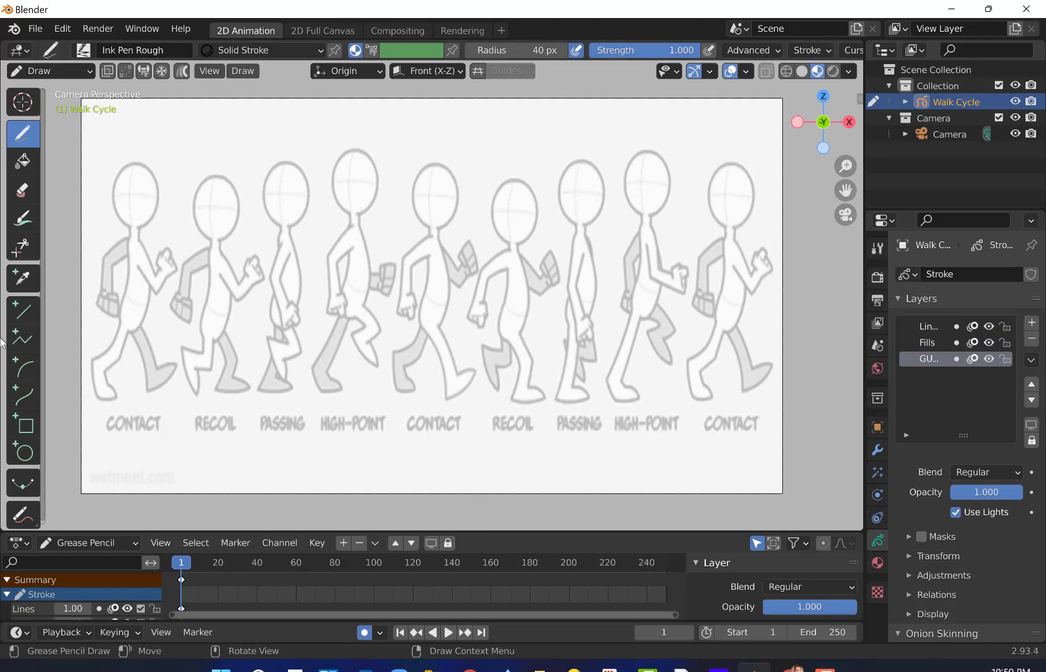
Draw three horizontal head guide lines and one ground line at the feet, then hide the layer
{"action": "left_click", "coordinate": [23, 313]}
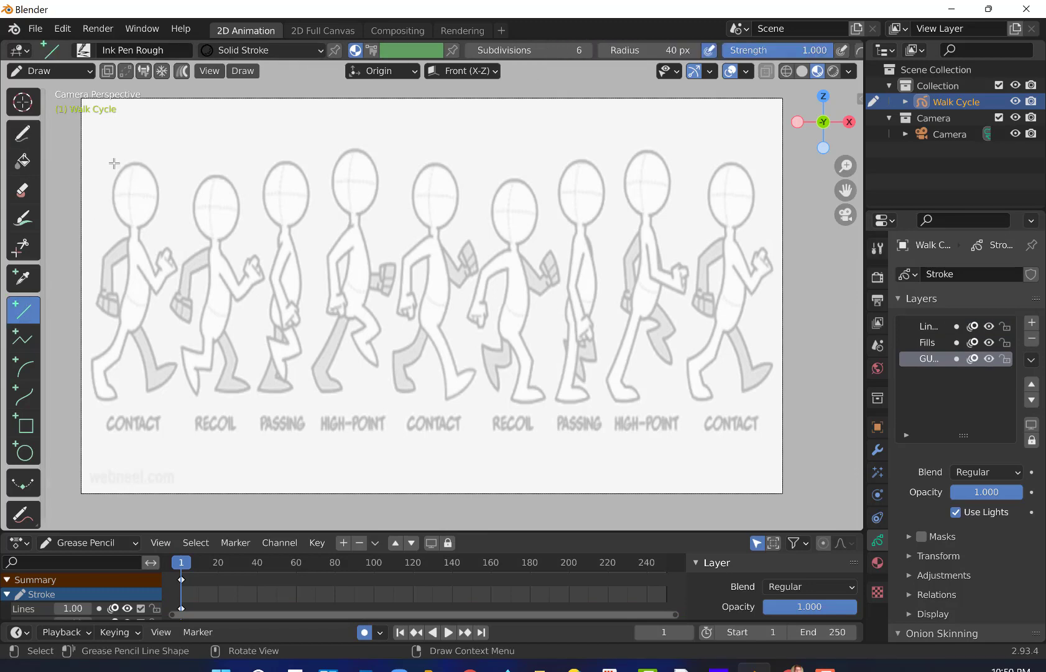
{"action": "key", "text": "shift"}
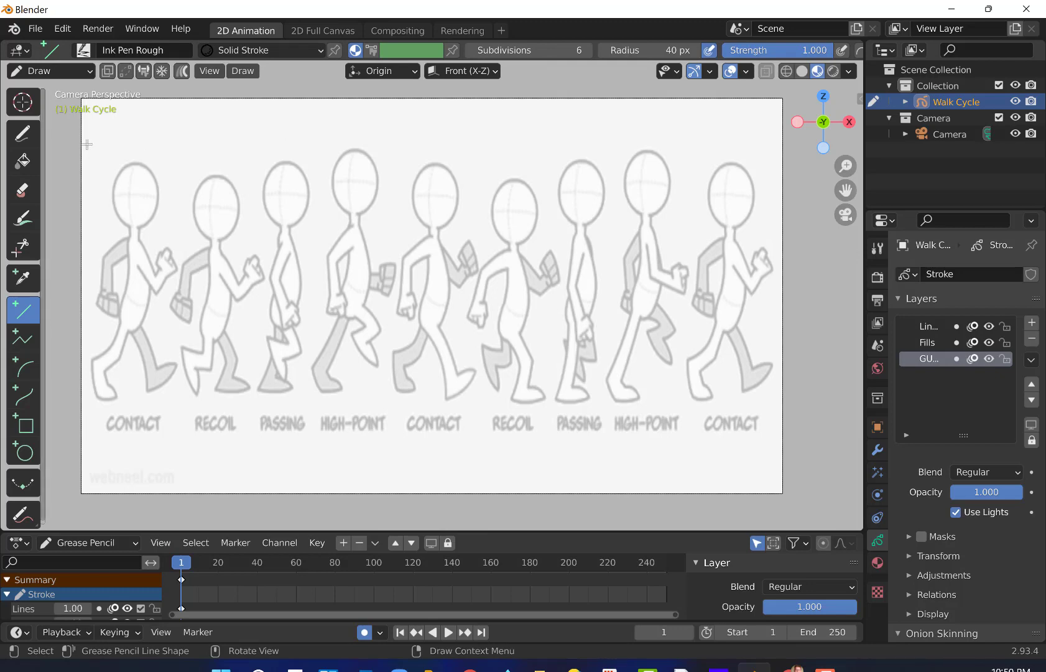
{"action": "left_click_drag", "start_coordinate": [87, 146], "coordinate": [774, 147]}
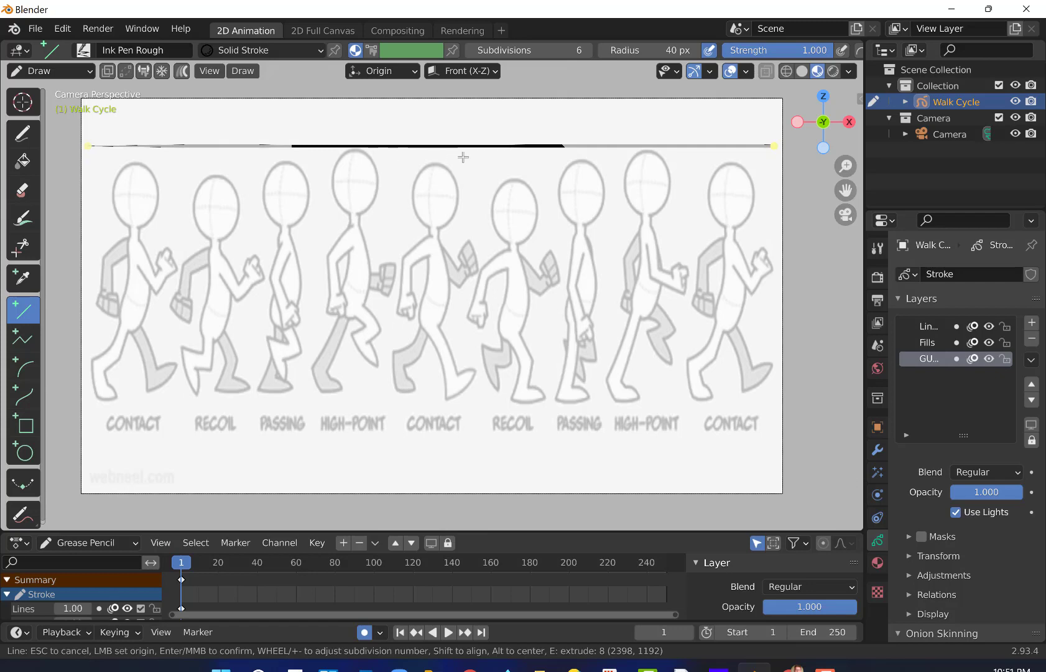
{"action": "key", "text": "Return"}
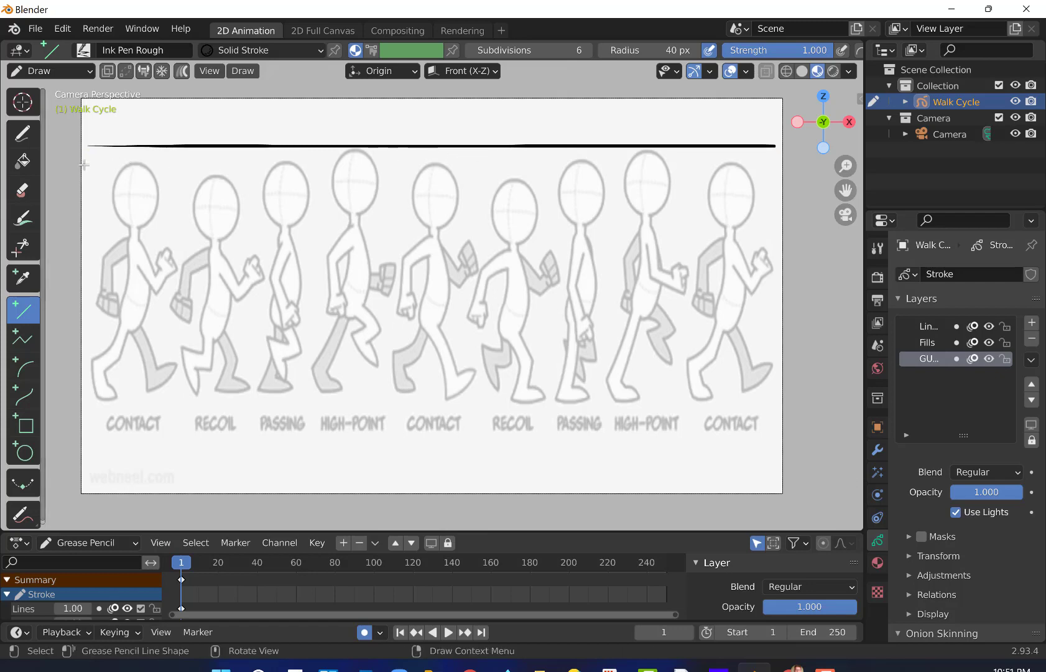
{"action": "left_click_drag", "start_coordinate": [84, 165], "coordinate": [773, 166]}
{"action": "key", "text": "Return"}
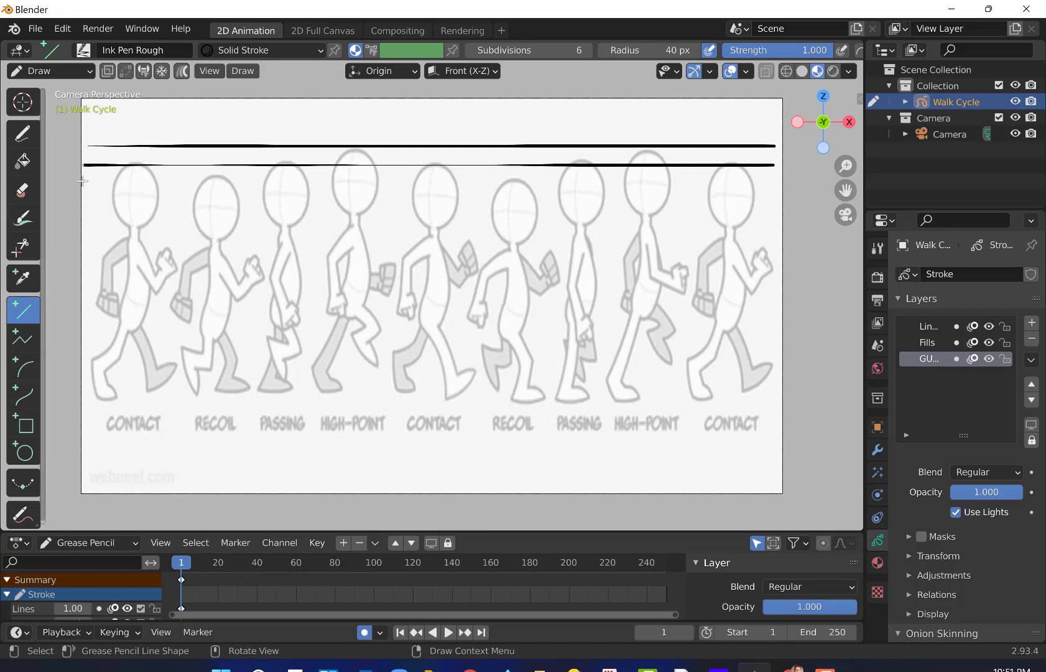
{"action": "left_click_drag", "start_coordinate": [83, 181], "coordinate": [777, 181]}
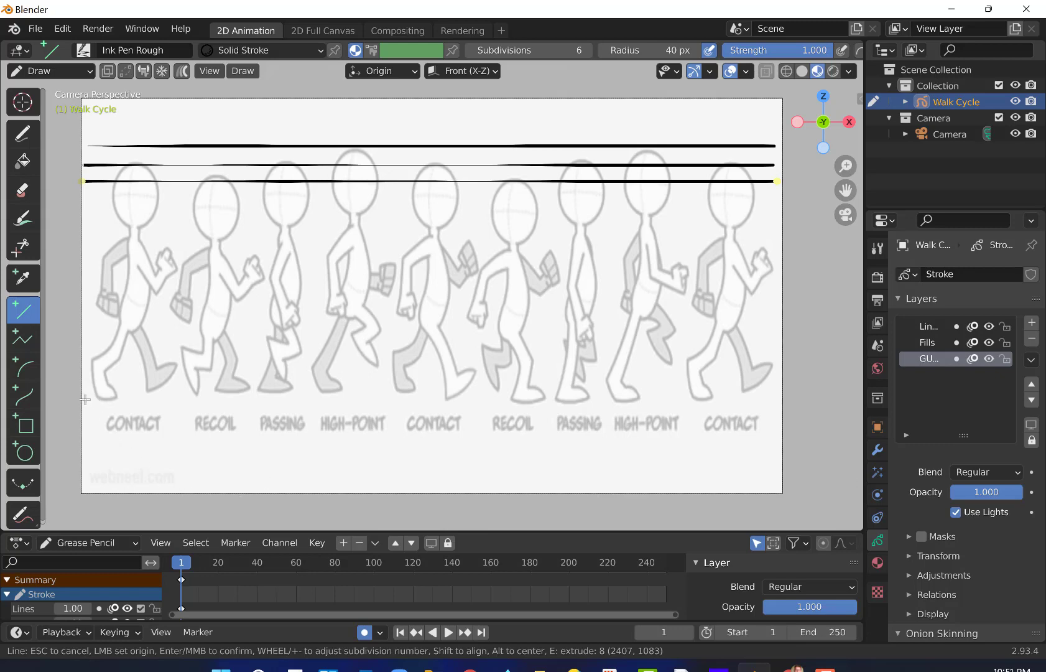
{"action": "key", "text": "Return"}
{"action": "left_click_drag", "start_coordinate": [83, 398], "coordinate": [811, 373], "text": "shift"}
{"action": "key", "text": "Return"}
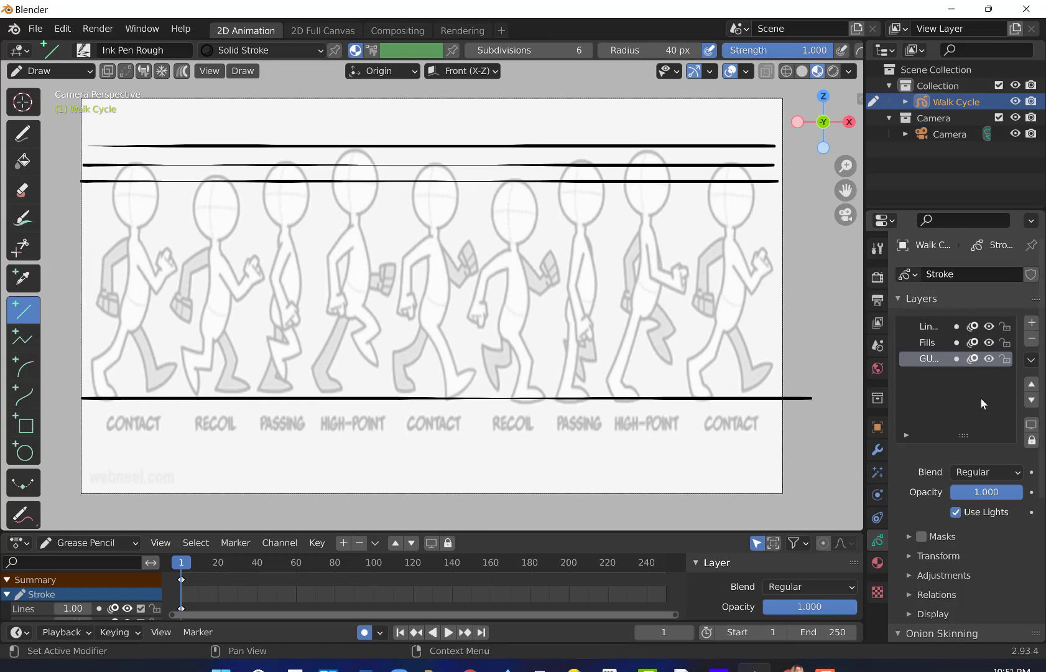
{"action": "left_click", "coordinate": [988, 359]}
Make Lines the active layer, cancel a stray straight line, and return to the freehand Draw tool
{"action": "left_click", "coordinate": [936, 326]}
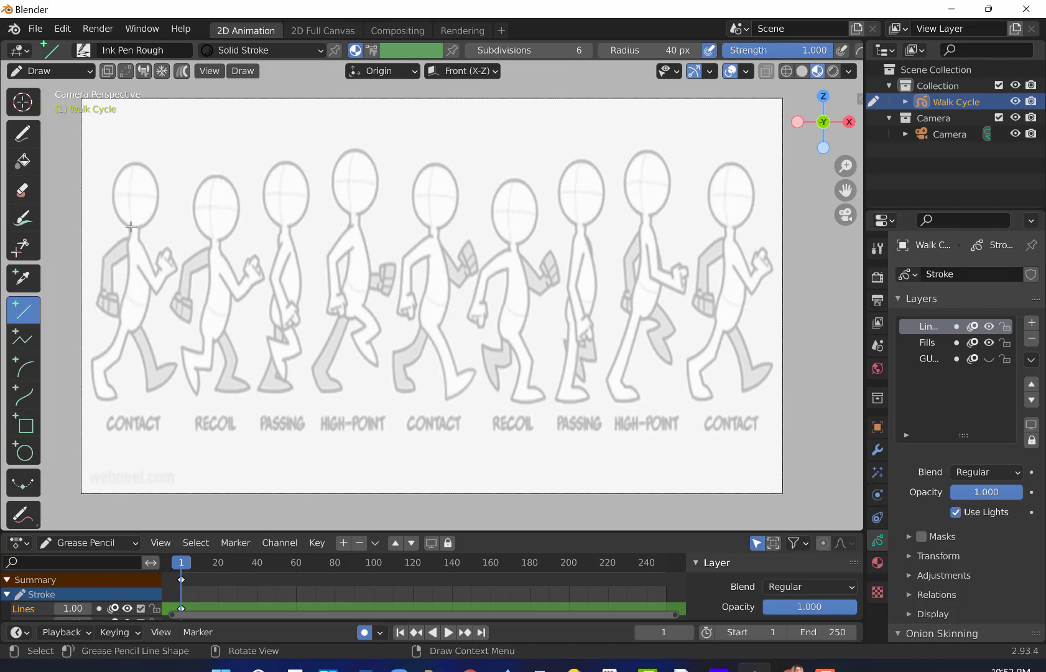
{"action": "mouse_move", "coordinate": [131, 226]}
{"action": "left_mouse_down"}
{"action": "mouse_move", "coordinate": [115, 206]}
{"action": "mouse_move", "coordinate": [125, 161]}
{"action": "left_mouse_up"}
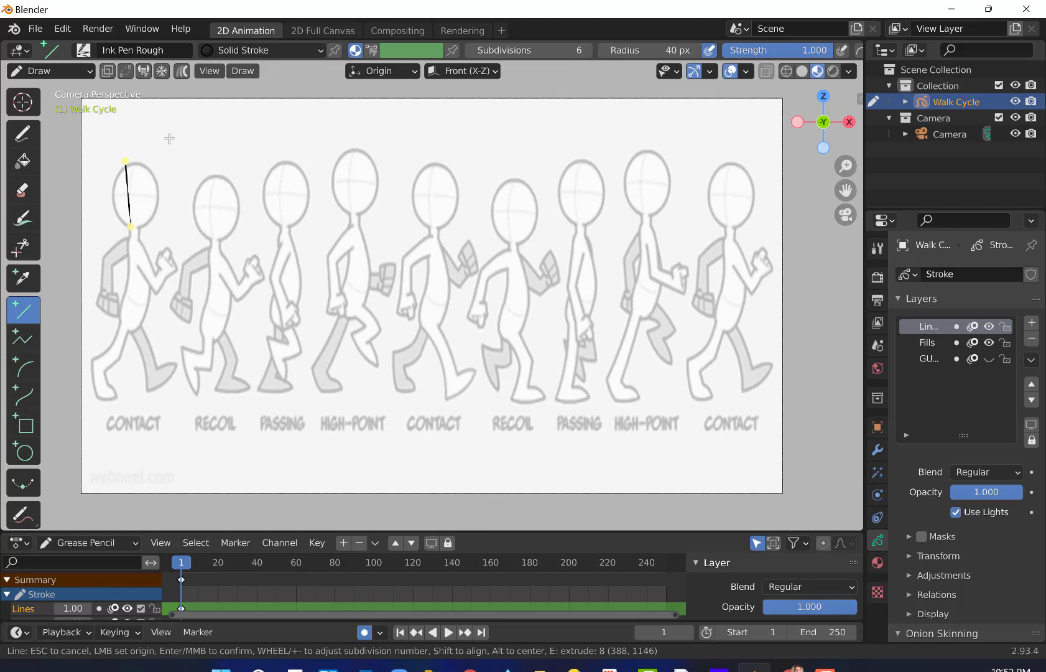
{"action": "key", "text": "Escape"}
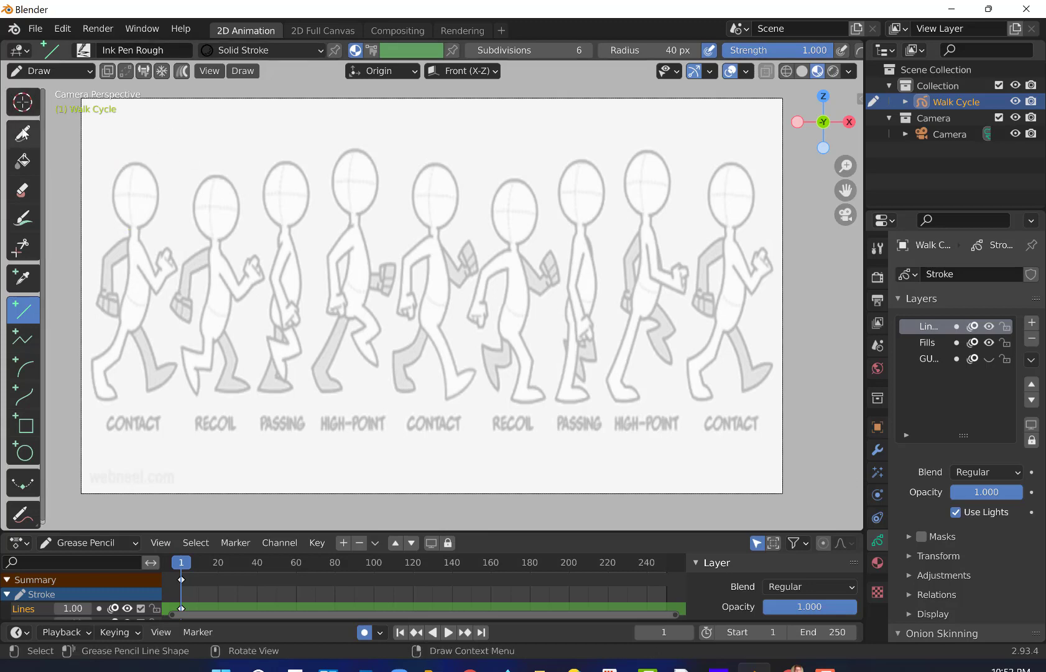
{"action": "left_click", "coordinate": [22, 132]}
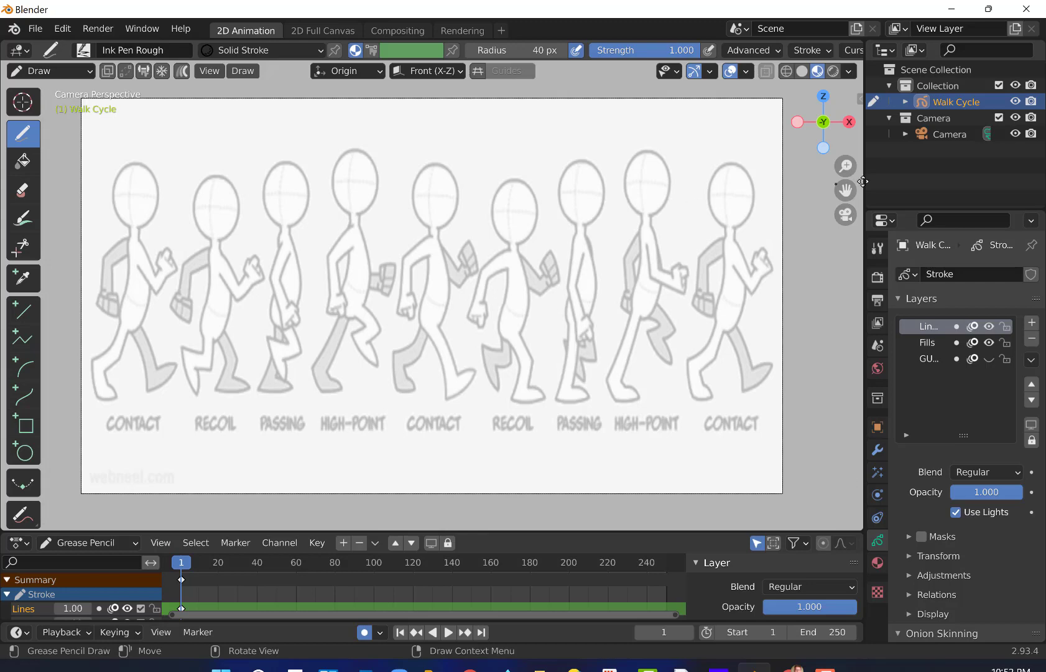
Zoom and pan to the first figure, then trace and undo a trial head stroke
{"action": "left_click_drag", "start_coordinate": [846, 167], "coordinate": [847, 128]}
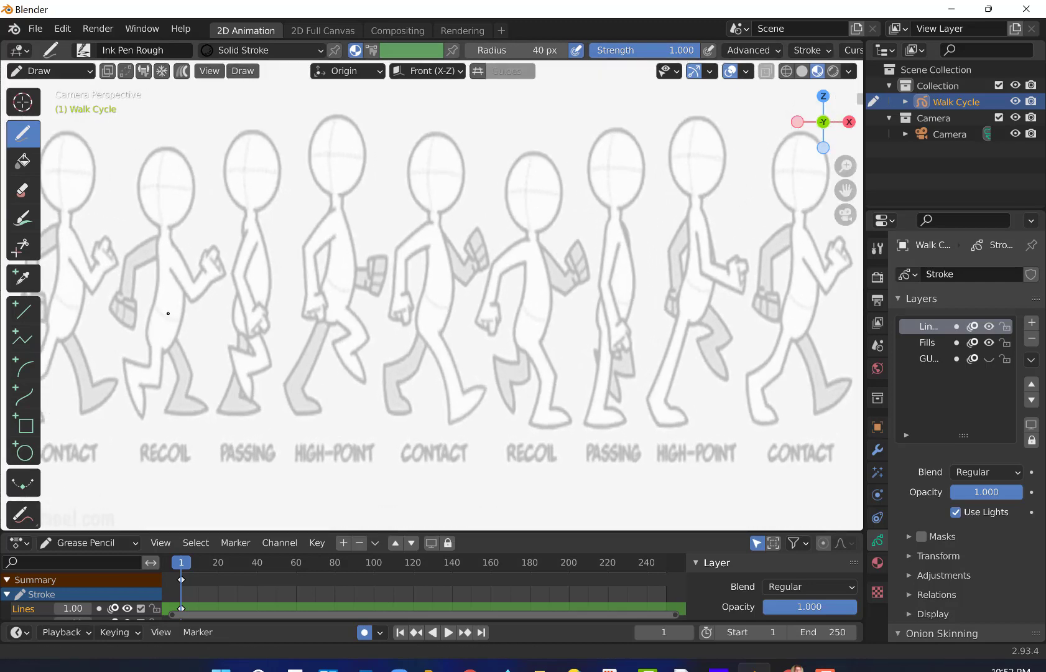
{"action": "mouse_move", "coordinate": [164, 310]}
{"action": "middle_mouse_down", "text": "shift"}
{"action": "mouse_move", "coordinate": [340, 327]}
{"action": "mouse_move", "coordinate": [236, 320]}
{"action": "middle_mouse_up", "text": "shift"}
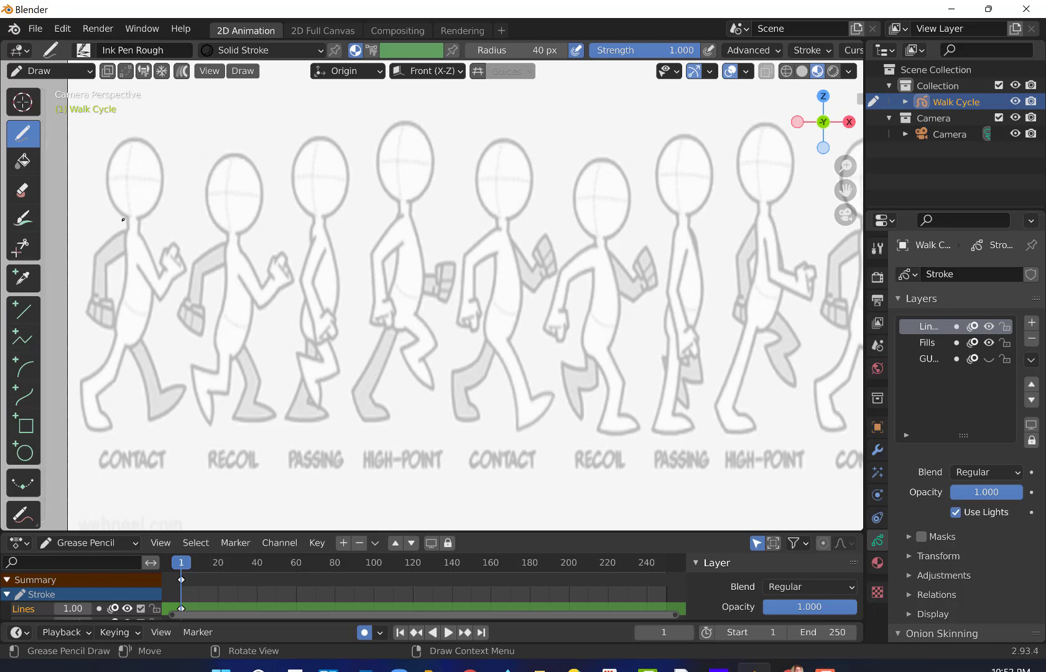
{"action": "left_click_drag", "start_coordinate": [109, 184], "coordinate": [112, 149]}
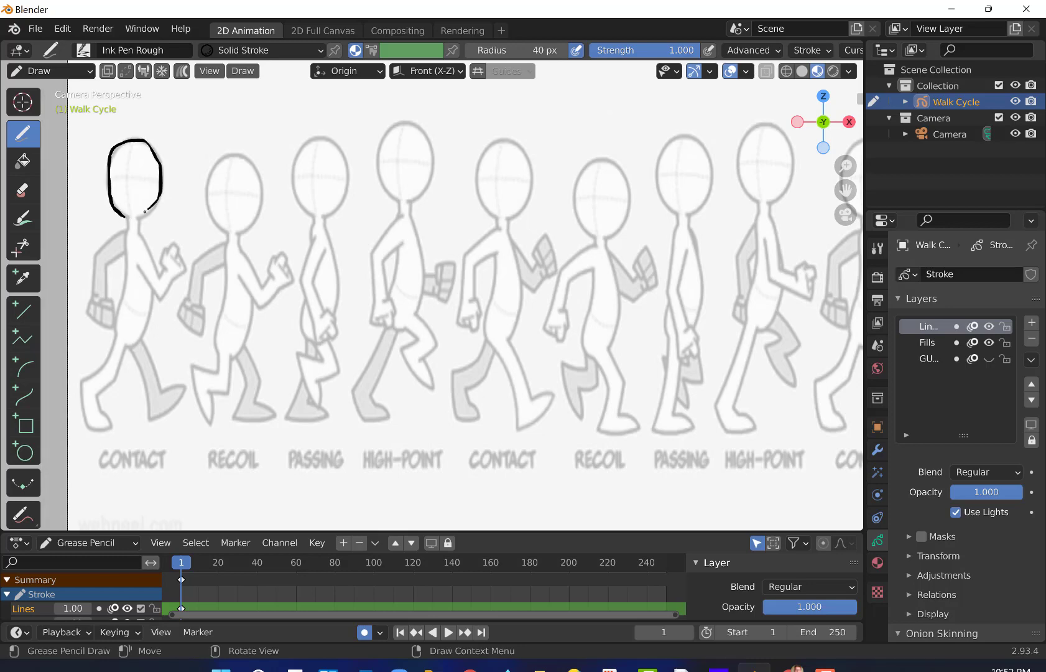
{"action": "key", "text": "ctrl+z"}
Raise Active Smooth to 0.800, sketch the first figure's head and body, then undo the sketch
{"action": "left_click", "coordinate": [738, 51]}
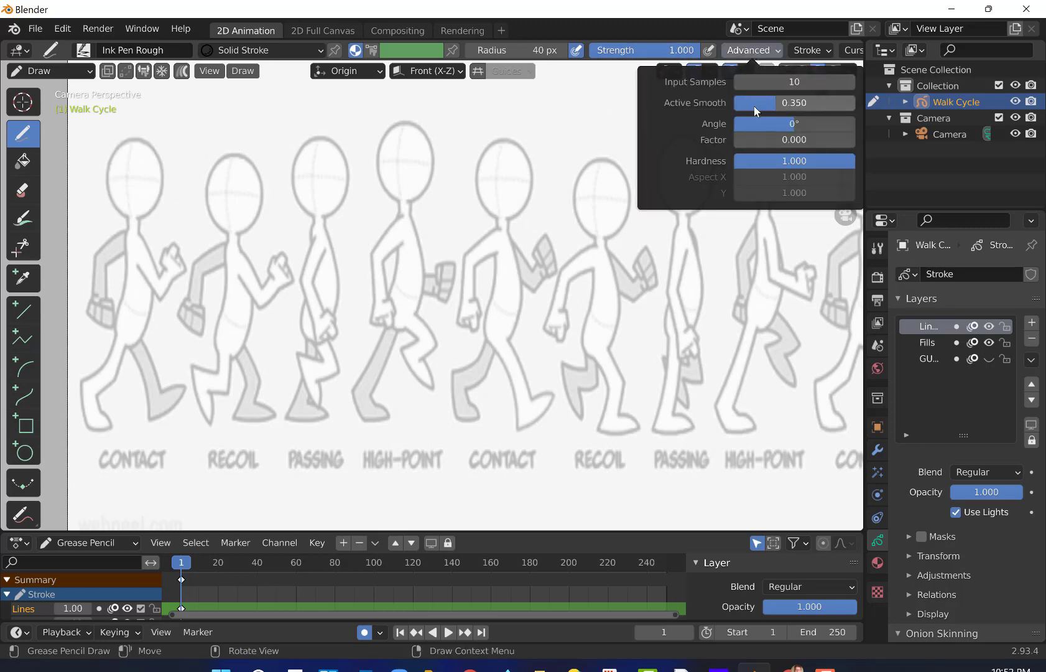
{"action": "left_click_drag", "start_coordinate": [776, 102], "coordinate": [855, 103]}
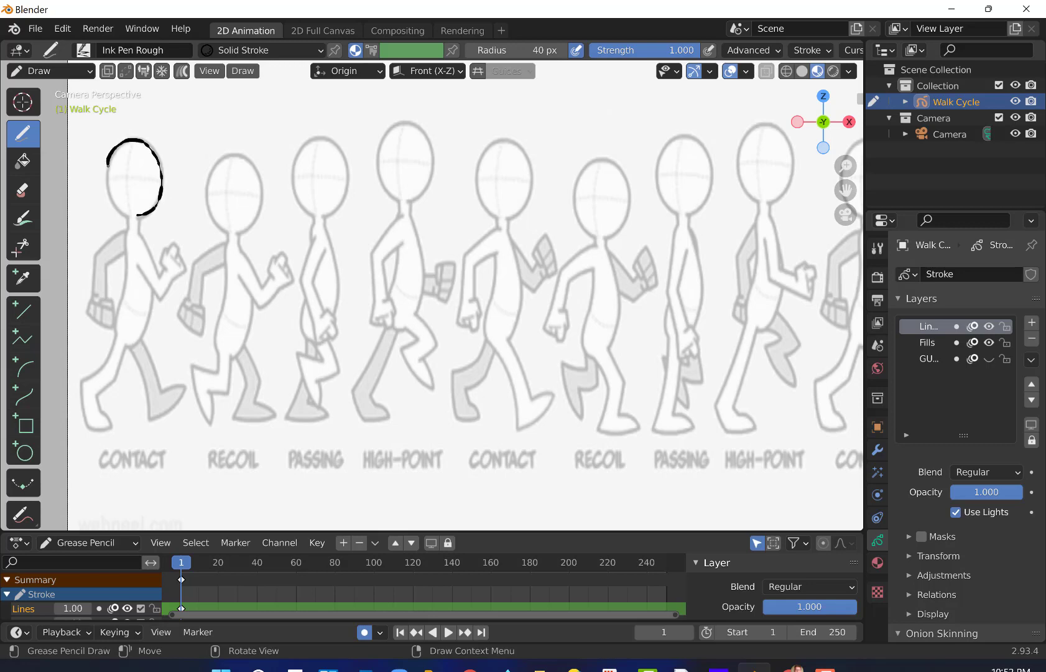
{"action": "left_click_drag", "start_coordinate": [113, 190], "coordinate": [123, 209]}
{"action": "left_click_drag", "start_coordinate": [112, 345], "coordinate": [95, 374]}
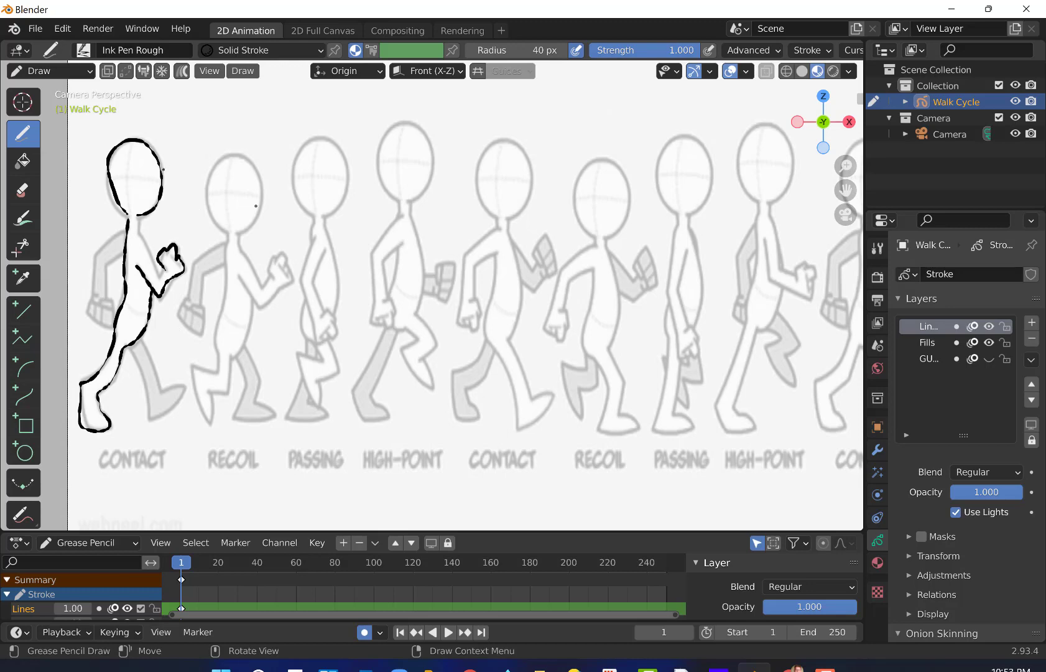
{"action": "key", "text": "ctrl+z"}
{"action": "key", "text": "ctrl+z"}
{"action": "key", "text": "ctrl+z"}
{"action": "key", "text": "ctrl+z"}
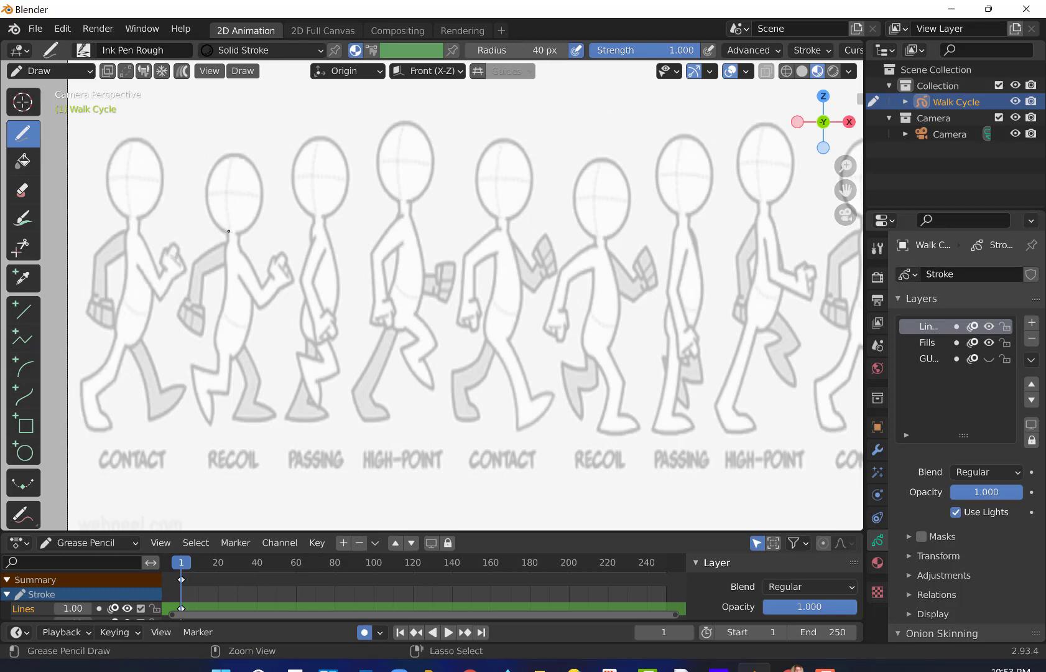
Switch to the Ink Pen brush, leaving the radius unchanged
{"action": "left_click", "coordinate": [87, 51]}
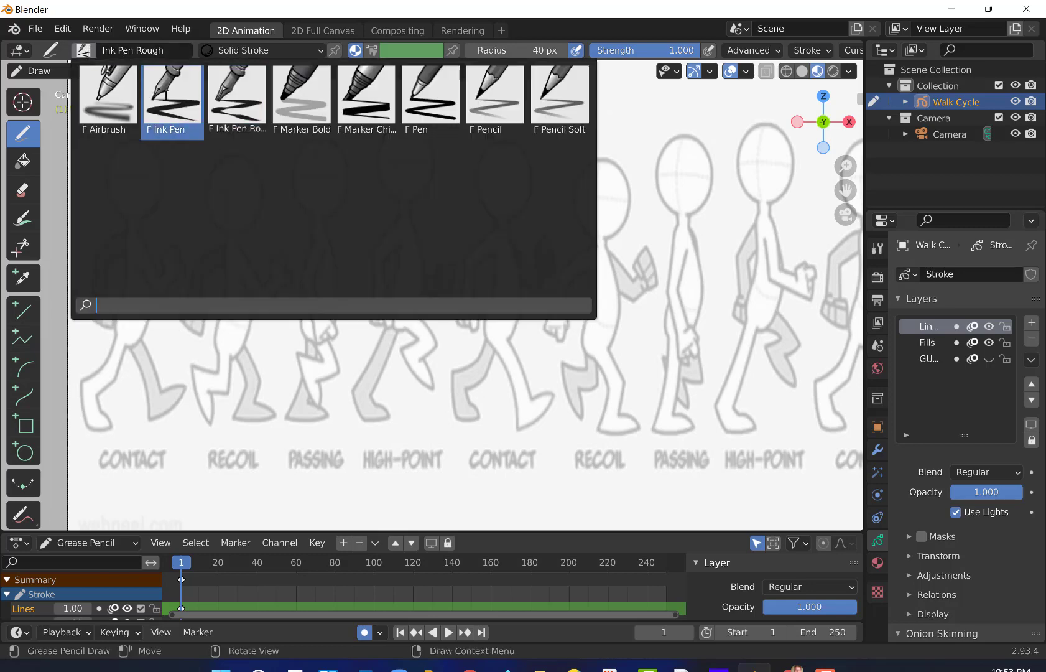
{"action": "left_click", "coordinate": [165, 93]}
{"action": "left_click", "coordinate": [516, 50]}
{"action": "type", "text": "60"}
{"action": "key", "text": "Escape"}
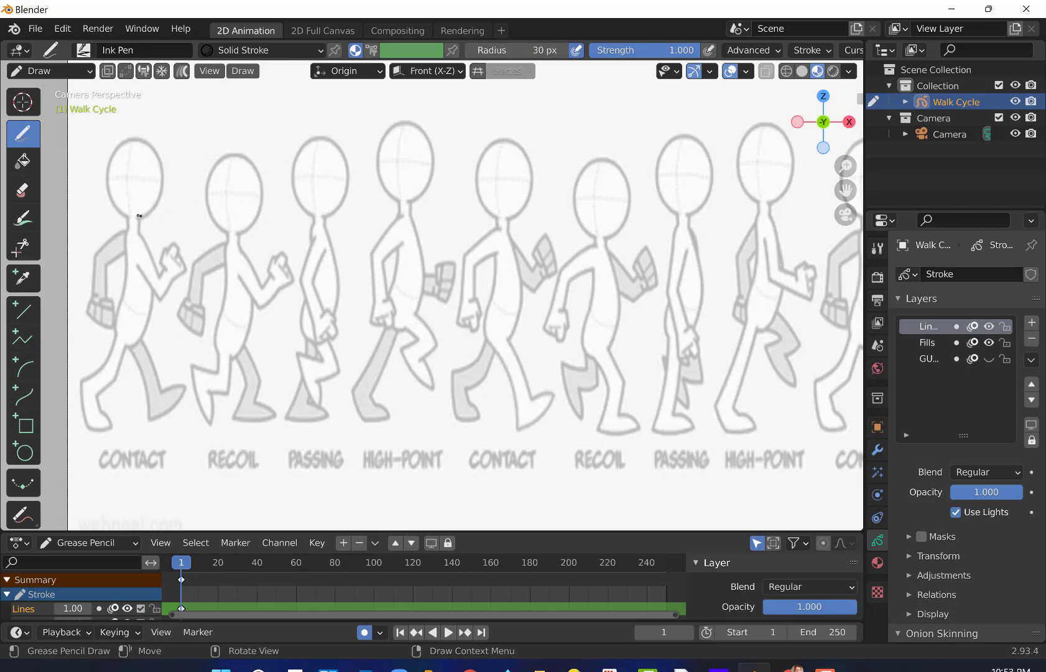
Ink the first figure's head, body, rear arm, bag, back leg, and a finger on the raised hand
{"action": "left_click_drag", "start_coordinate": [155, 206], "coordinate": [154, 147]}
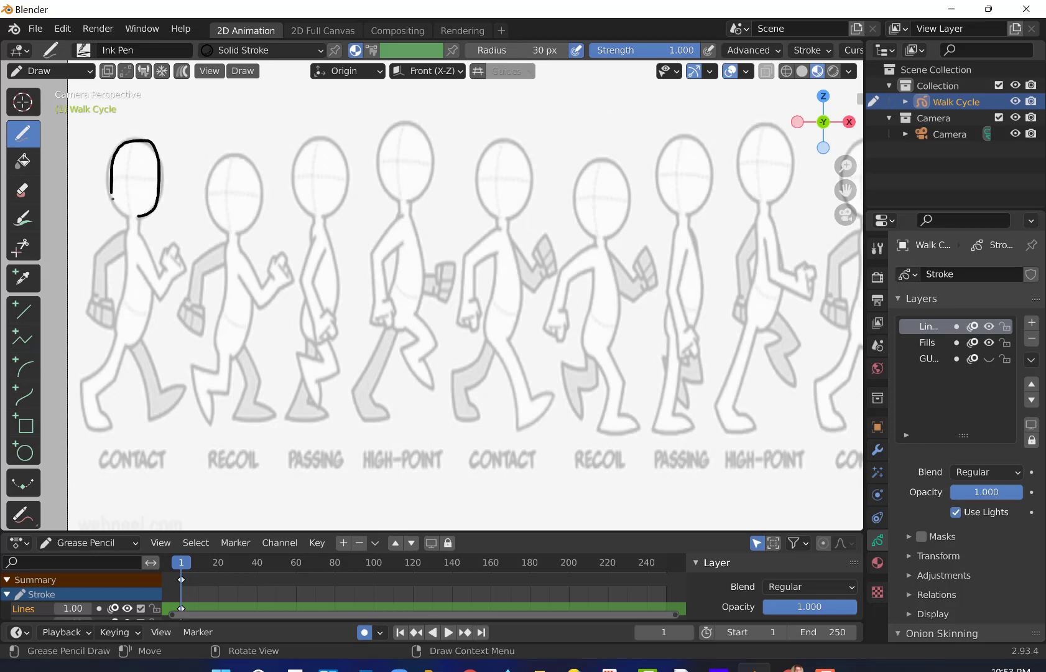
{"action": "left_click_drag", "start_coordinate": [113, 200], "coordinate": [122, 214]}
{"action": "mouse_move", "coordinate": [128, 228]}
{"action": "left_mouse_down"}
{"action": "mouse_move", "coordinate": [116, 342]}
{"action": "mouse_move", "coordinate": [80, 392]}
{"action": "mouse_move", "coordinate": [84, 421]}
{"action": "mouse_move", "coordinate": [99, 429]}
{"action": "mouse_move", "coordinate": [110, 422]}
{"action": "mouse_move", "coordinate": [100, 392]}
{"action": "mouse_move", "coordinate": [146, 320]}
{"action": "mouse_move", "coordinate": [153, 287]}
{"action": "mouse_move", "coordinate": [143, 275]}
{"action": "mouse_move", "coordinate": [161, 296]}
{"action": "mouse_move", "coordinate": [185, 270]}
{"action": "mouse_move", "coordinate": [171, 244]}
{"action": "mouse_move", "coordinate": [166, 250]}
{"action": "mouse_move", "coordinate": [180, 258]}
{"action": "mouse_move", "coordinate": [175, 247]}
{"action": "mouse_move", "coordinate": [160, 275]}
{"action": "mouse_move", "coordinate": [136, 213]}
{"action": "mouse_move", "coordinate": [98, 260]}
{"action": "mouse_move", "coordinate": [89, 313]}
{"action": "mouse_move", "coordinate": [108, 326]}
{"action": "mouse_move", "coordinate": [112, 300]}
{"action": "left_mouse_up"}
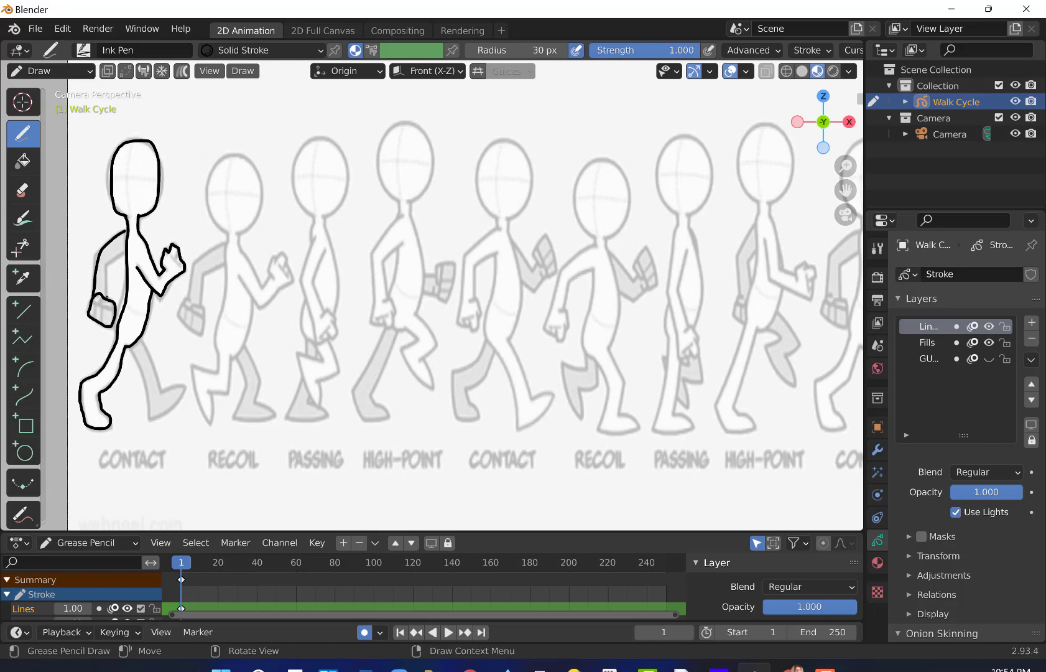
{"action": "mouse_move", "coordinate": [105, 293]}
{"action": "left_mouse_down"}
{"action": "mouse_move", "coordinate": [106, 266]}
{"action": "mouse_move", "coordinate": [122, 252]}
{"action": "left_mouse_up"}
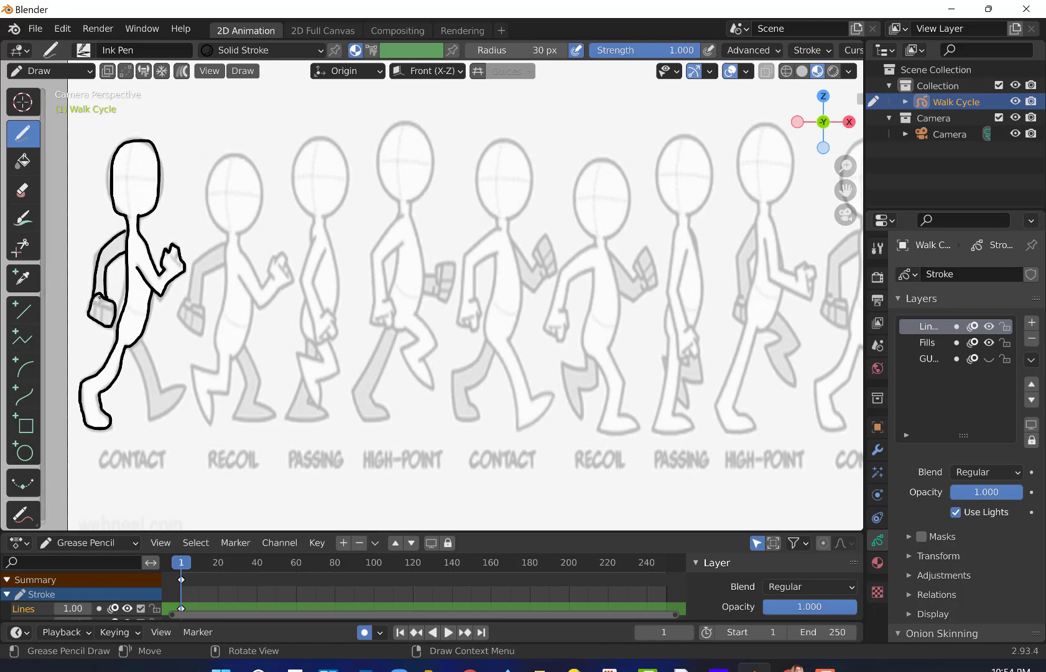
{"action": "mouse_move", "coordinate": [100, 301]}
{"action": "left_mouse_down"}
{"action": "mouse_move", "coordinate": [94, 307]}
{"action": "mouse_move", "coordinate": [110, 310]}
{"action": "mouse_move", "coordinate": [103, 323]}
{"action": "mouse_move", "coordinate": [92, 315]}
{"action": "left_mouse_up"}
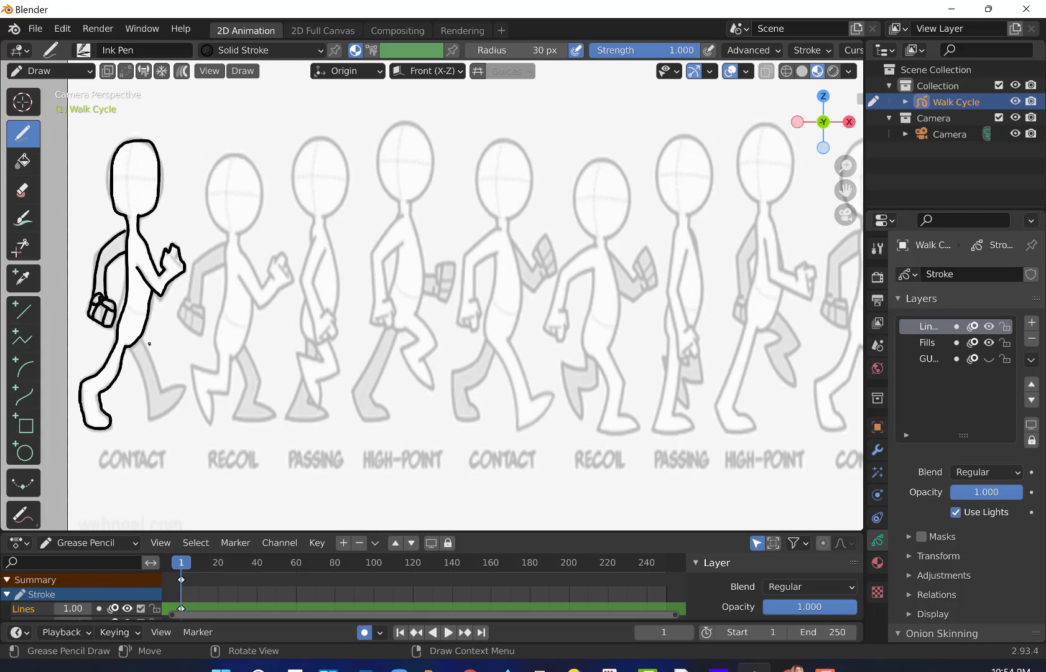
{"action": "mouse_move", "coordinate": [141, 339]}
{"action": "left_mouse_down"}
{"action": "mouse_move", "coordinate": [162, 389]}
{"action": "mouse_move", "coordinate": [184, 385]}
{"action": "mouse_move", "coordinate": [160, 419]}
{"action": "mouse_move", "coordinate": [128, 347]}
{"action": "left_mouse_up"}
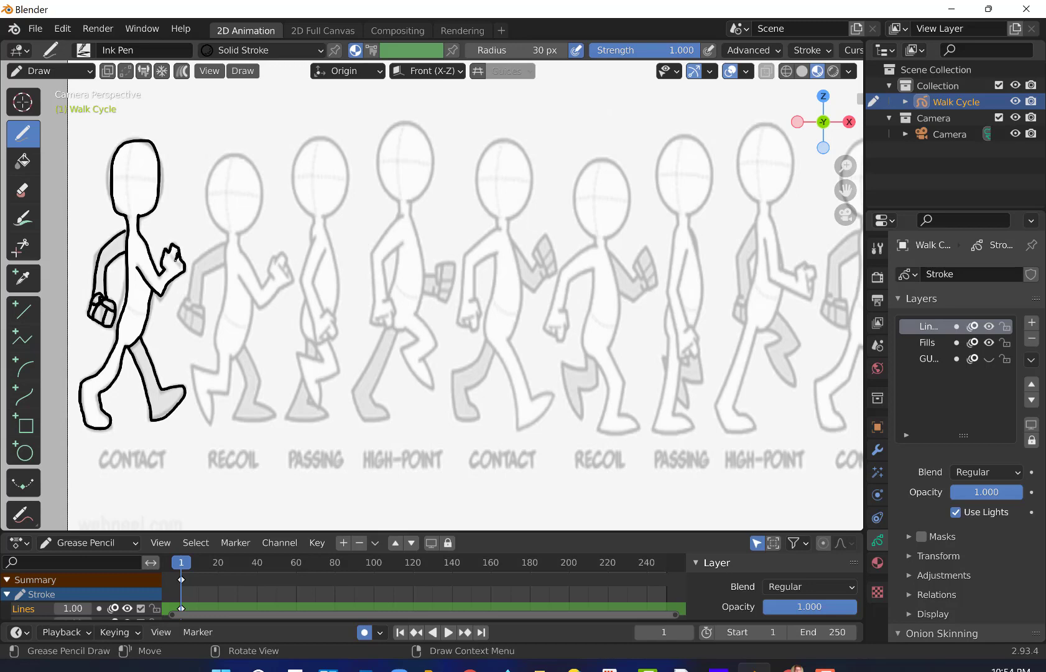
{"action": "left_click_drag", "start_coordinate": [172, 254], "coordinate": [180, 269]}
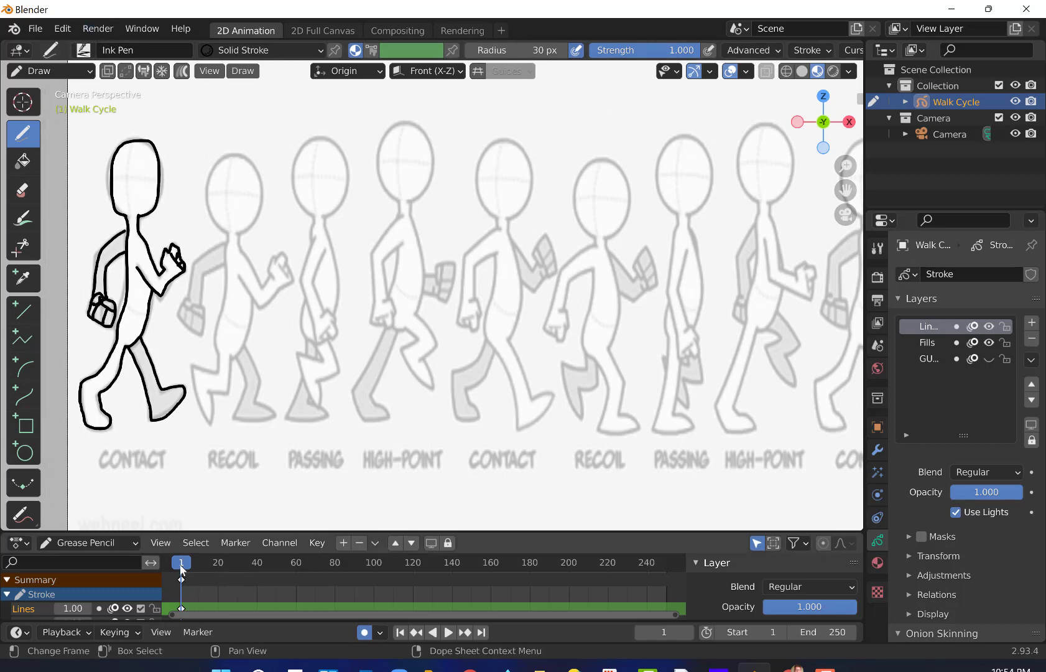
Preview the animation, then move to frame 4 for the recoil pose
{"action": "key", "text": "space"}
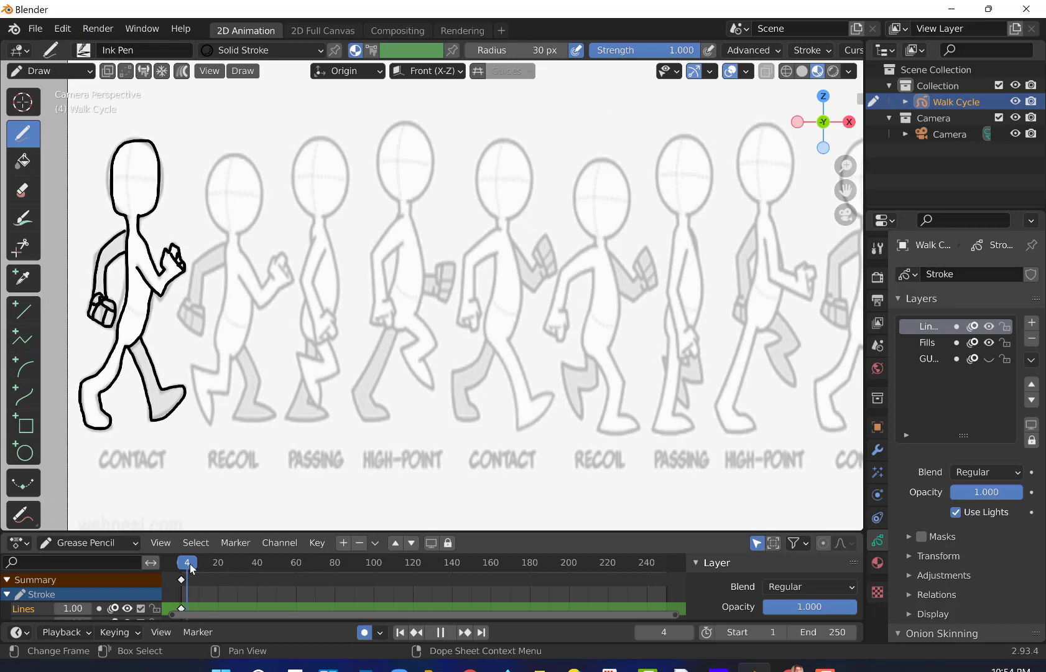
{"action": "left_click_drag", "start_coordinate": [189, 564], "coordinate": [182, 565]}
{"action": "key", "text": "space"}
{"action": "key", "text": "Right"}
{"action": "key", "text": "Right"}
{"action": "key", "text": "Right"}
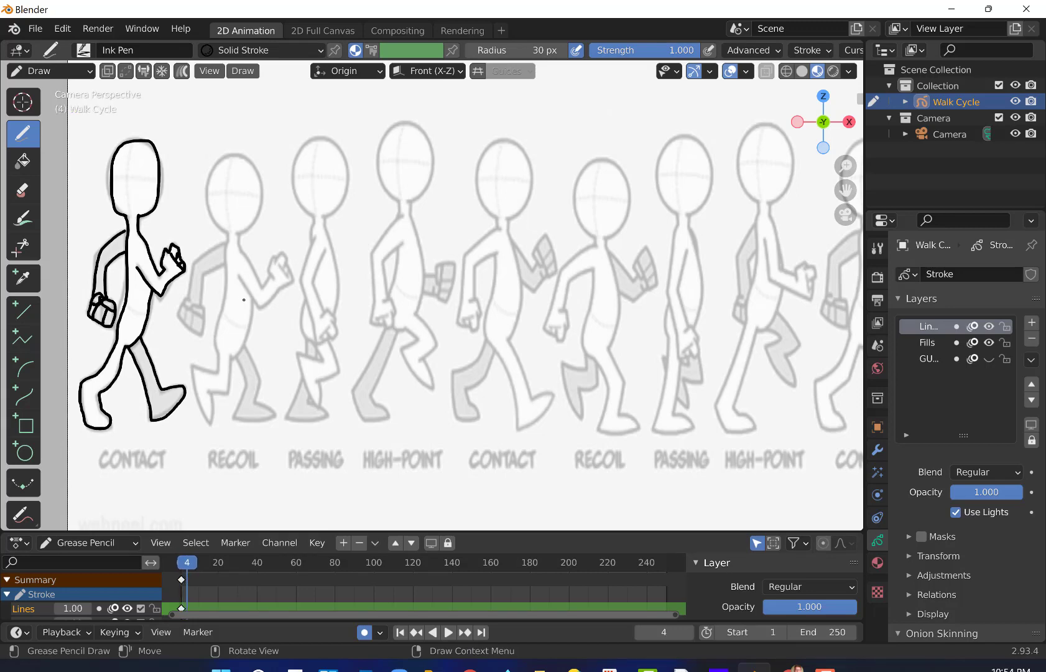
Ink the recoil figure's head on frame 4, redoing the stroke until it fits
{"action": "mouse_move", "coordinate": [238, 233]}
{"action": "left_mouse_down"}
{"action": "mouse_move", "coordinate": [259, 207]}
{"action": "mouse_move", "coordinate": [253, 167]}
{"action": "mouse_move", "coordinate": [235, 152]}
{"action": "mouse_move", "coordinate": [217, 163]}
{"action": "mouse_move", "coordinate": [212, 187]}
{"action": "mouse_move", "coordinate": [228, 236]}
{"action": "left_mouse_up"}
{"action": "key", "text": "ctrl+z"}
{"action": "mouse_move", "coordinate": [238, 231]}
{"action": "left_mouse_down"}
{"action": "mouse_move", "coordinate": [259, 214]}
{"action": "mouse_move", "coordinate": [261, 172]}
{"action": "mouse_move", "coordinate": [241, 151]}
{"action": "mouse_move", "coordinate": [223, 159]}
{"action": "mouse_move", "coordinate": [216, 186]}
{"action": "left_mouse_up"}
{"action": "key", "text": "ctrl+z"}
{"action": "mouse_move", "coordinate": [239, 233]}
{"action": "left_mouse_down"}
{"action": "mouse_move", "coordinate": [260, 198]}
{"action": "mouse_move", "coordinate": [253, 165]}
{"action": "mouse_move", "coordinate": [232, 157]}
{"action": "mouse_move", "coordinate": [216, 188]}
{"action": "left_mouse_up"}
{"action": "key", "text": "ctrl+z"}
{"action": "mouse_move", "coordinate": [239, 232]}
{"action": "left_mouse_down"}
{"action": "mouse_move", "coordinate": [260, 190]}
{"action": "mouse_move", "coordinate": [243, 157]}
{"action": "mouse_move", "coordinate": [217, 163]}
{"action": "mouse_move", "coordinate": [209, 199]}
{"action": "mouse_move", "coordinate": [225, 234]}
{"action": "left_mouse_up"}
{"action": "key", "text": "ctrl+z"}
{"action": "mouse_move", "coordinate": [239, 232]}
{"action": "left_mouse_down"}
{"action": "mouse_move", "coordinate": [263, 197]}
{"action": "mouse_move", "coordinate": [260, 174]}
{"action": "mouse_move", "coordinate": [247, 158]}
{"action": "mouse_move", "coordinate": [221, 157]}
{"action": "mouse_move", "coordinate": [202, 193]}
{"action": "mouse_move", "coordinate": [210, 227]}
{"action": "mouse_move", "coordinate": [227, 240]}
{"action": "mouse_move", "coordinate": [215, 375]}
{"action": "mouse_move", "coordinate": [193, 366]}
{"action": "mouse_move", "coordinate": [211, 425]}
{"action": "mouse_move", "coordinate": [211, 393]}
{"action": "mouse_move", "coordinate": [226, 392]}
{"action": "mouse_move", "coordinate": [254, 303]}
{"action": "left_mouse_up"}
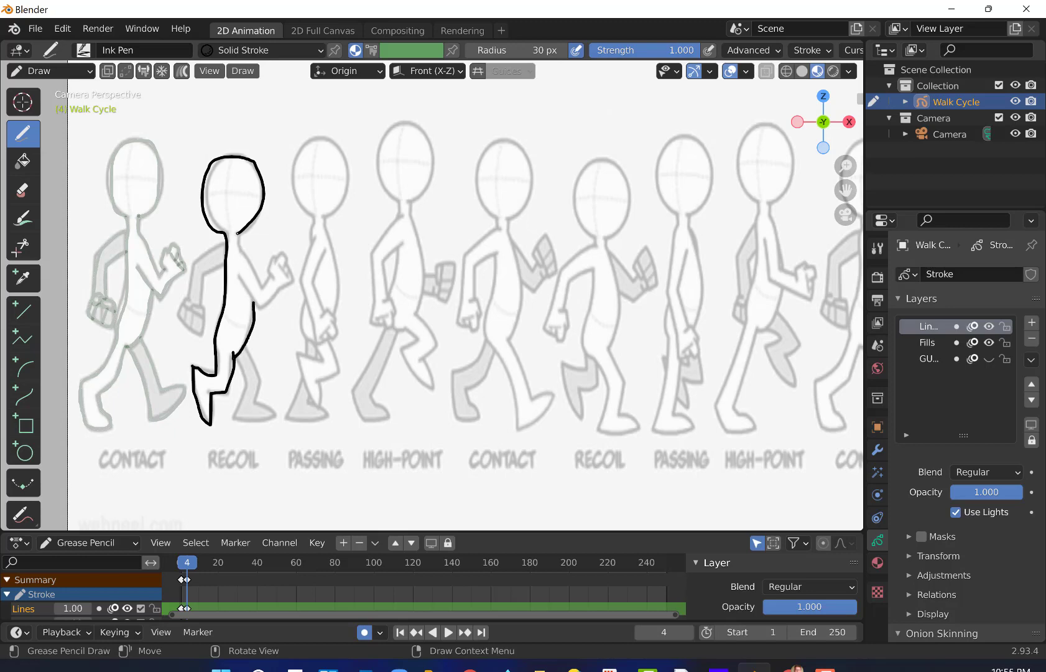
Draw the recoil figure's body, both arms and legs, then compare with frame 1
{"action": "mouse_move", "coordinate": [241, 244]}
{"action": "left_mouse_down"}
{"action": "mouse_move", "coordinate": [262, 287]}
{"action": "mouse_move", "coordinate": [271, 262]}
{"action": "mouse_move", "coordinate": [291, 257]}
{"action": "mouse_move", "coordinate": [294, 282]}
{"action": "mouse_move", "coordinate": [265, 308]}
{"action": "mouse_move", "coordinate": [253, 300]}
{"action": "mouse_move", "coordinate": [243, 278]}
{"action": "mouse_move", "coordinate": [288, 278]}
{"action": "left_mouse_up"}
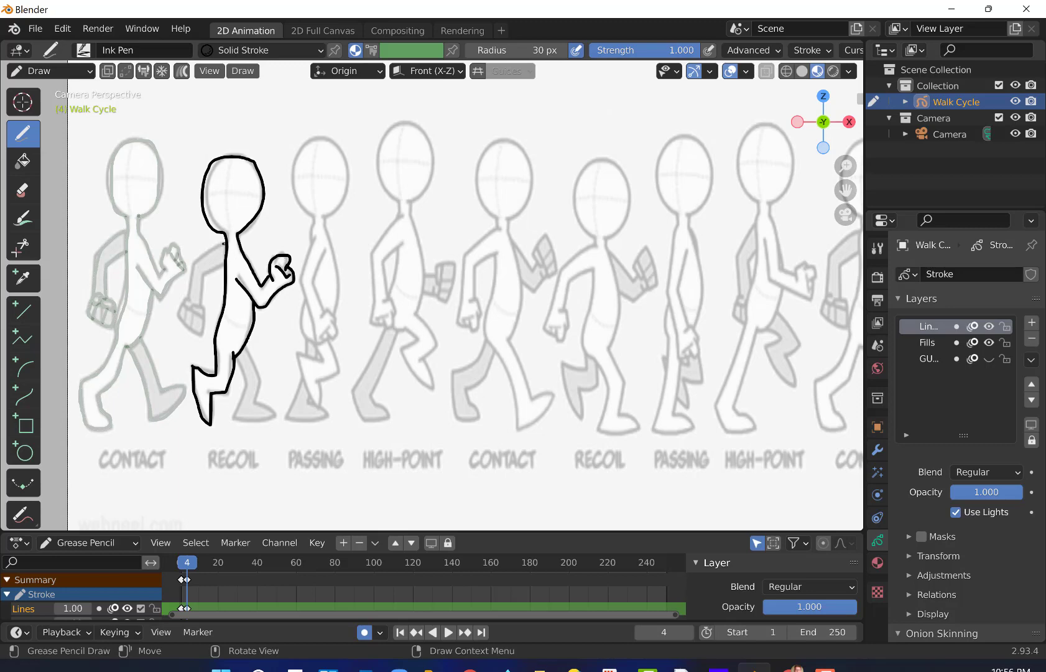
{"action": "mouse_move", "coordinate": [225, 243]}
{"action": "left_mouse_down"}
{"action": "mouse_move", "coordinate": [189, 275]}
{"action": "mouse_move", "coordinate": [185, 332]}
{"action": "mouse_move", "coordinate": [207, 330]}
{"action": "mouse_move", "coordinate": [187, 306]}
{"action": "mouse_move", "coordinate": [205, 316]}
{"action": "mouse_move", "coordinate": [203, 306]}
{"action": "mouse_move", "coordinate": [188, 311]}
{"action": "mouse_move", "coordinate": [189, 299]}
{"action": "mouse_move", "coordinate": [227, 262]}
{"action": "left_mouse_up"}
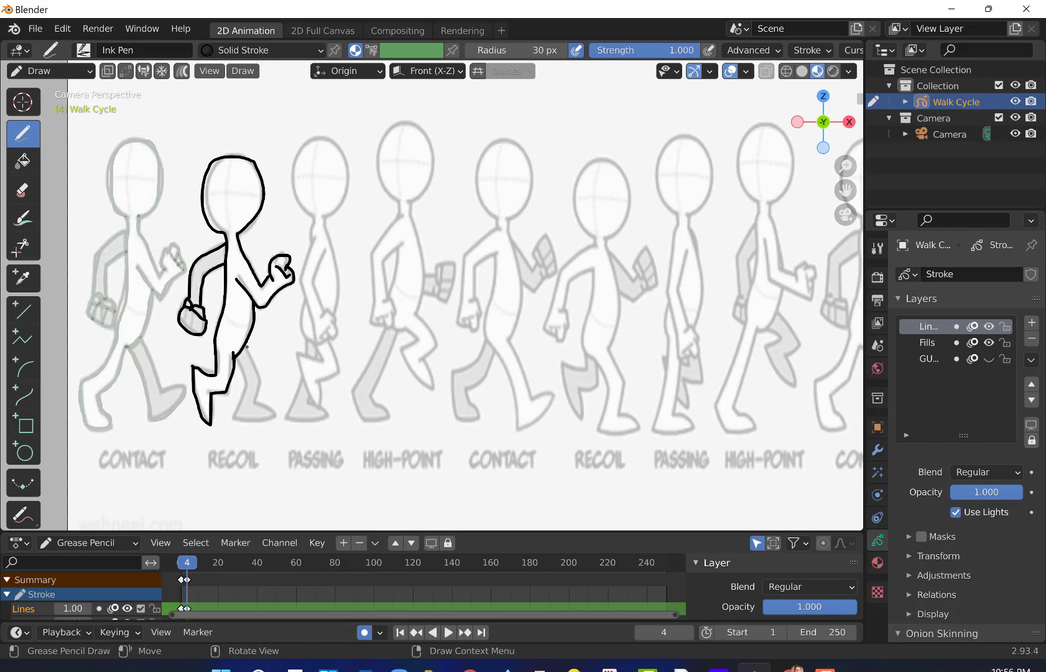
{"action": "mouse_move", "coordinate": [247, 348]}
{"action": "left_mouse_down"}
{"action": "mouse_move", "coordinate": [254, 405]}
{"action": "mouse_move", "coordinate": [275, 416]}
{"action": "mouse_move", "coordinate": [257, 422]}
{"action": "mouse_move", "coordinate": [235, 419]}
{"action": "mouse_move", "coordinate": [236, 357]}
{"action": "left_mouse_up"}
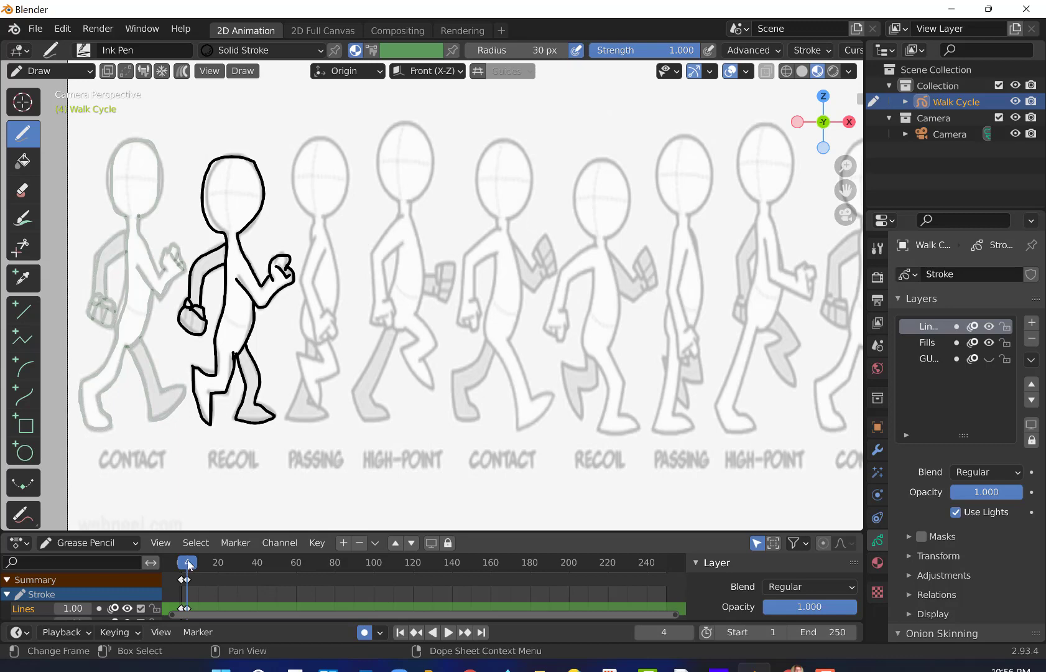
{"action": "left_click_drag", "start_coordinate": [189, 564], "coordinate": [191, 564]}
{"action": "key", "text": "Left"}
{"action": "key", "text": "Left"}
{"action": "key", "text": "Left"}
{"action": "key", "text": "Left"}
{"action": "key", "text": "Left"}
{"action": "key", "text": "Left"}
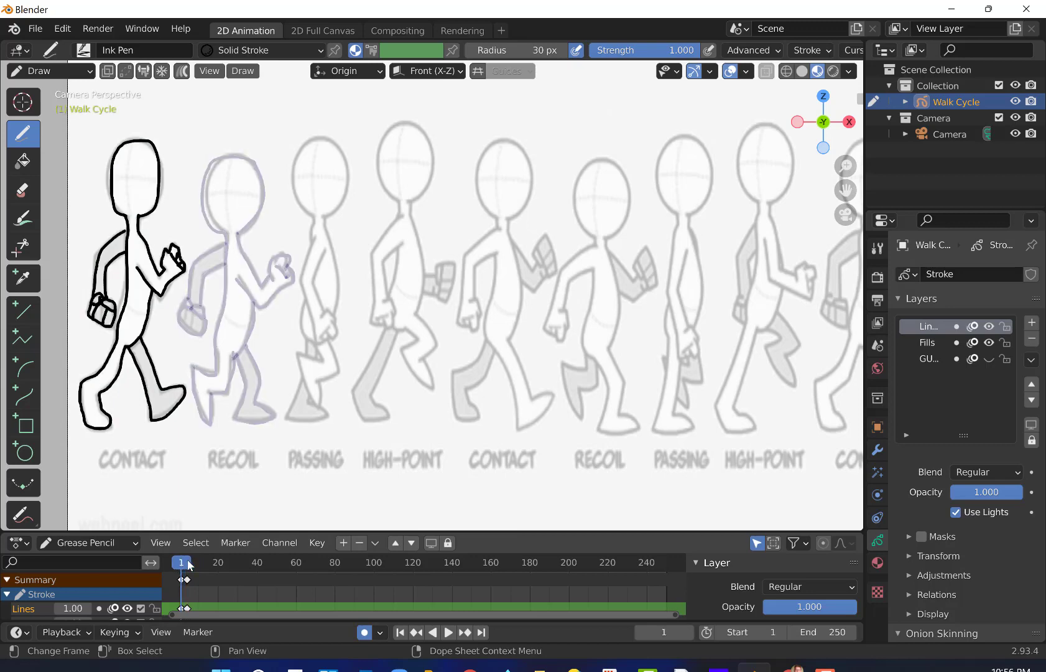
Compare frames 1 and 4, then ink the passing figure's head and body on frame 7
{"action": "key", "text": "Right"}
{"action": "key", "text": "Right"}
{"action": "key", "text": "Right"}
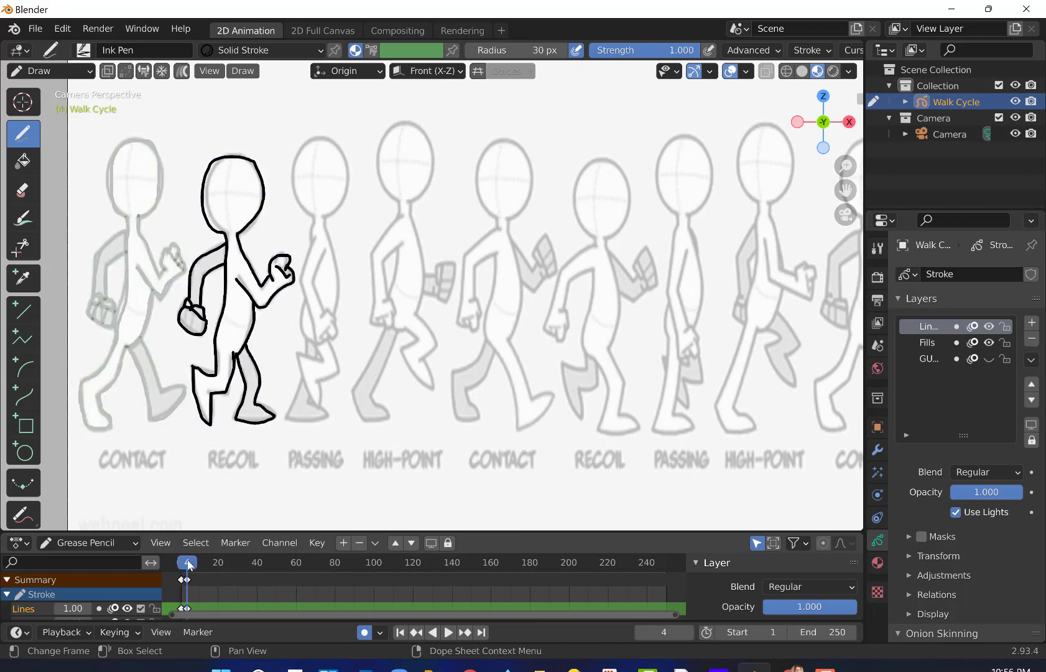
{"action": "key", "text": "Left"}
{"action": "key", "text": "Left"}
{"action": "key", "text": "Left"}
{"action": "left_click", "coordinate": [188, 563]}
{"action": "key", "text": "Left"}
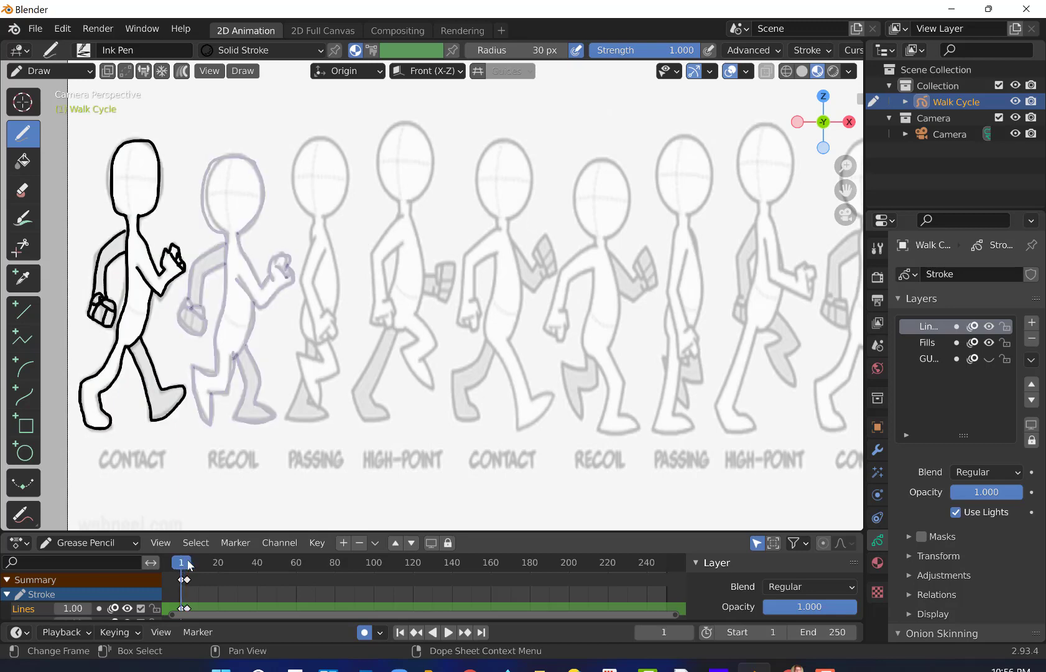
{"action": "key", "text": "Right"}
{"action": "key", "text": "Right"}
{"action": "key", "text": "Right"}
{"action": "key", "text": "Right"}
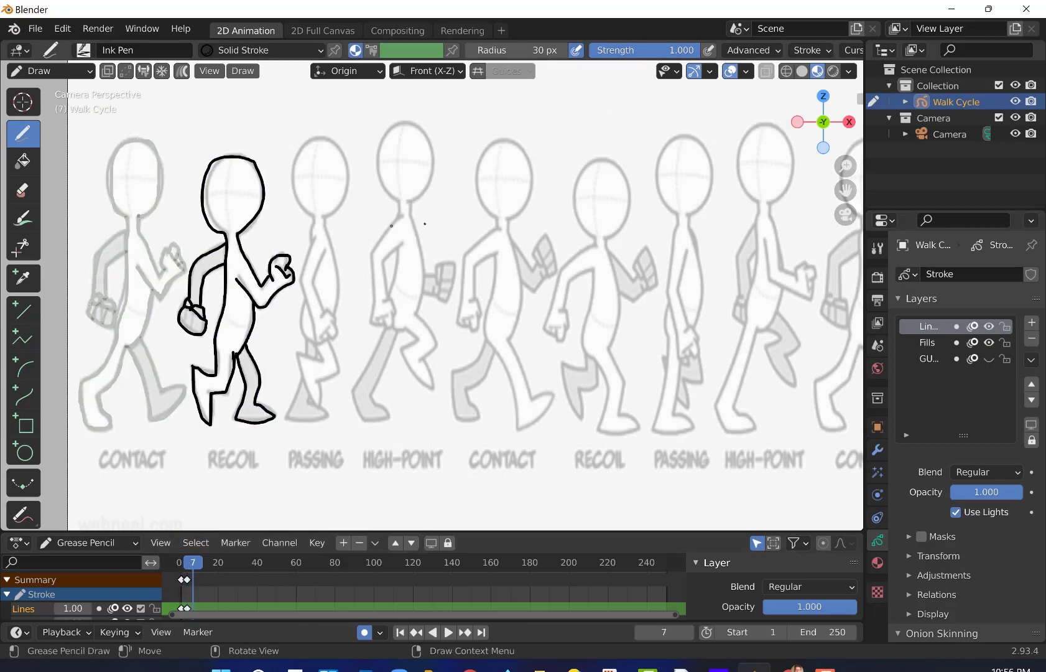
{"action": "mouse_move", "coordinate": [321, 218]}
{"action": "left_mouse_down"}
{"action": "mouse_move", "coordinate": [346, 190]}
{"action": "mouse_move", "coordinate": [347, 154]}
{"action": "mouse_move", "coordinate": [318, 137]}
{"action": "mouse_move", "coordinate": [294, 163]}
{"action": "mouse_move", "coordinate": [316, 238]}
{"action": "mouse_move", "coordinate": [306, 297]}
{"action": "left_mouse_up"}
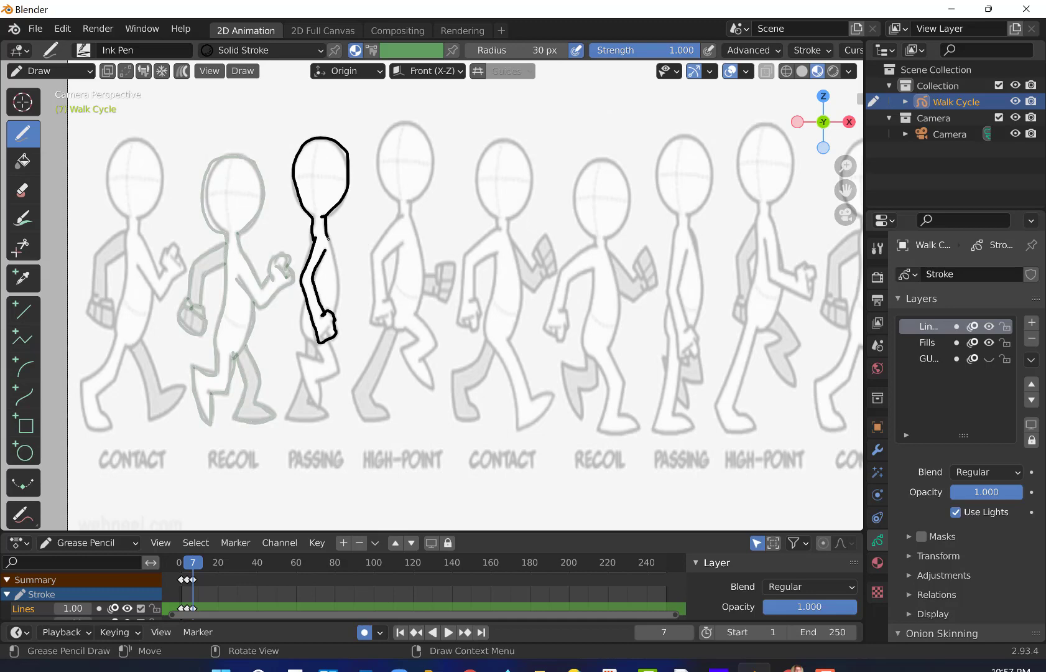
{"action": "left_click_drag", "start_coordinate": [336, 266], "coordinate": [340, 289]}
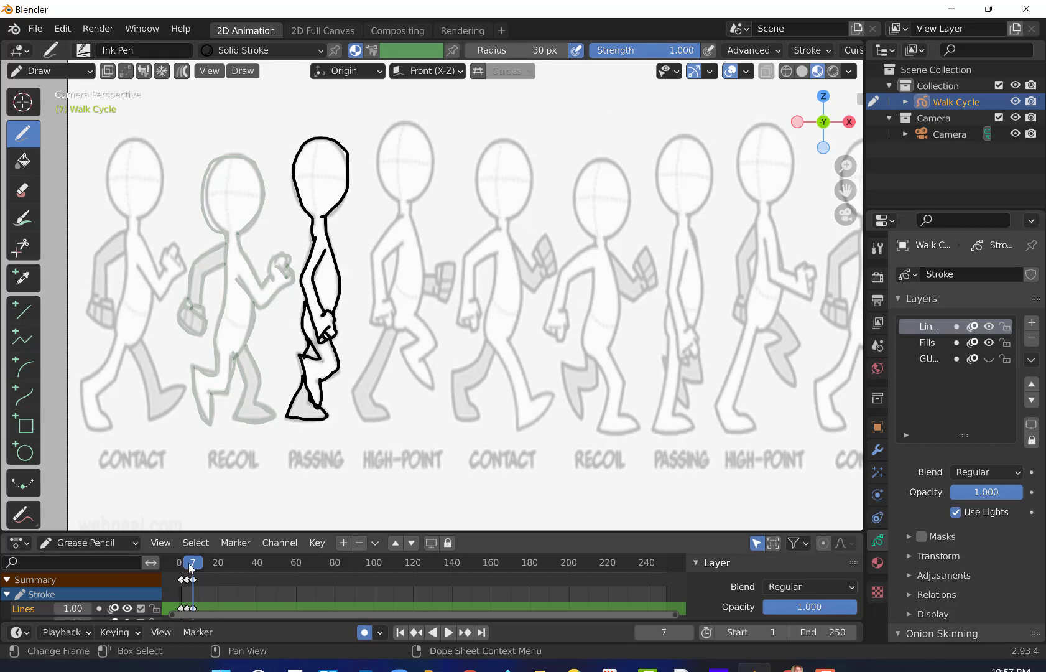
Add a keyframe on frame 10 and draw the high-point pose
{"action": "scroll", "coordinate": [190, 564], "scroll_direction": "left", "scroll_amount": 5, "text": "ctrl"}
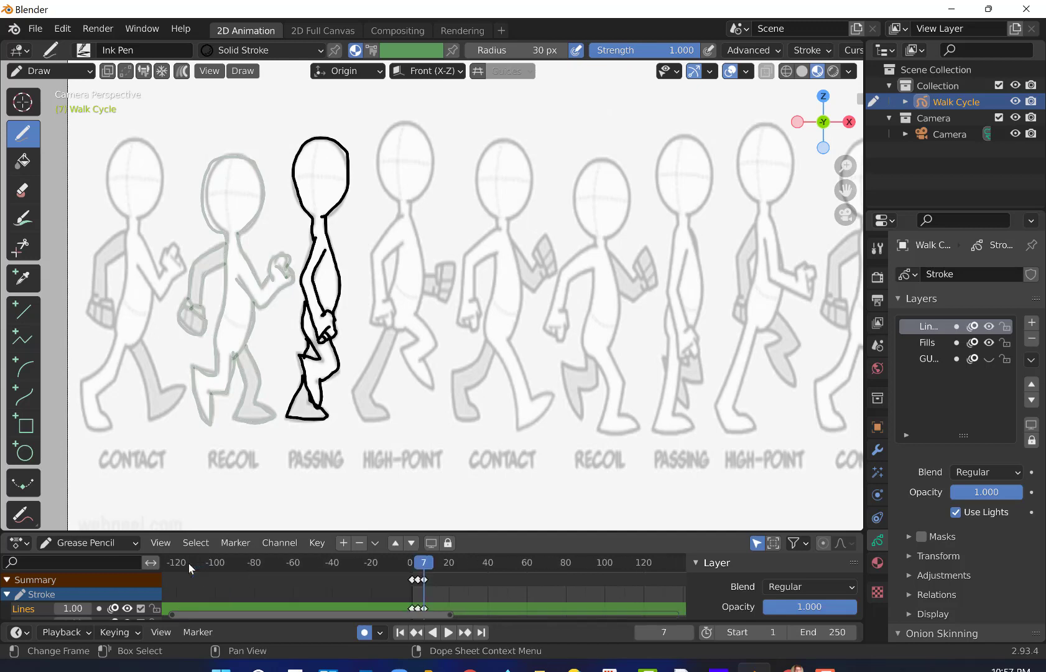
{"action": "key", "text": "Right"}
{"action": "key", "text": "Right"}
{"action": "key", "text": "Right"}
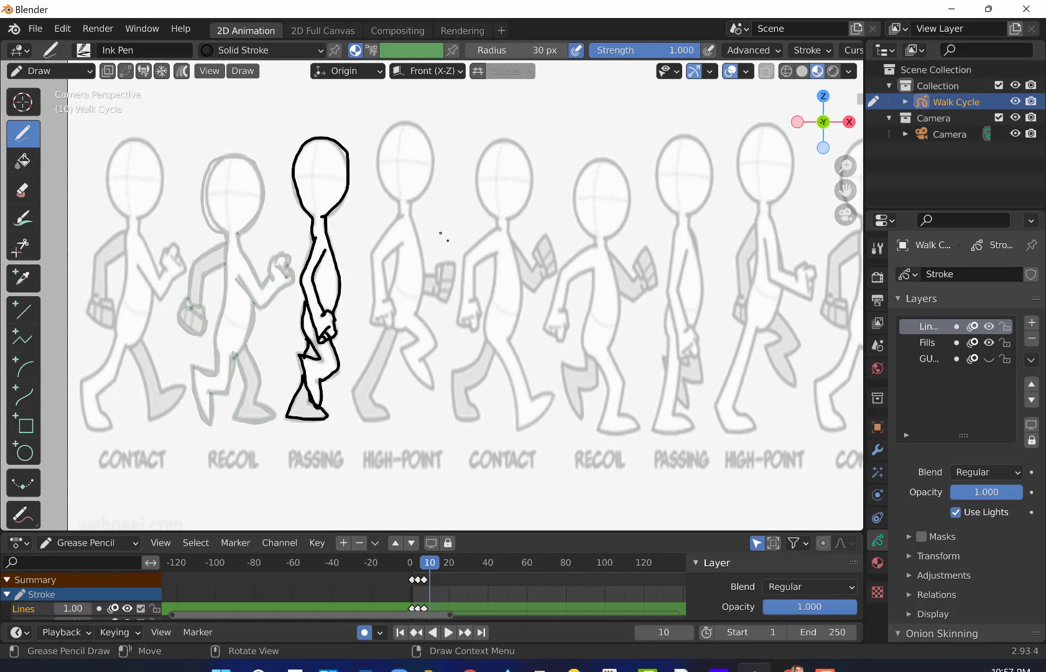
{"action": "left_click", "coordinate": [411, 200]}
{"action": "mouse_move", "coordinate": [431, 166]}
{"action": "left_mouse_down"}
{"action": "mouse_move", "coordinate": [430, 147]}
{"action": "mouse_move", "coordinate": [383, 136]}
{"action": "mouse_move", "coordinate": [429, 360]}
{"action": "mouse_move", "coordinate": [372, 400]}
{"action": "mouse_move", "coordinate": [398, 224]}
{"action": "mouse_move", "coordinate": [400, 274]}
{"action": "mouse_move", "coordinate": [436, 289]}
{"action": "mouse_move", "coordinate": [442, 280]}
{"action": "left_mouse_up"}
Draw the second contact pose on frame 13 and the figure on frame 16
{"action": "key", "text": "Right"}
{"action": "key", "text": "Right"}
{"action": "key", "text": "Right"}
{"action": "mouse_move", "coordinate": [501, 218]}
{"action": "left_mouse_down"}
{"action": "mouse_move", "coordinate": [472, 326]}
{"action": "mouse_move", "coordinate": [516, 238]}
{"action": "mouse_move", "coordinate": [548, 273]}
{"action": "mouse_move", "coordinate": [541, 262]}
{"action": "mouse_move", "coordinate": [485, 414]}
{"action": "left_mouse_up"}
{"action": "left_click", "coordinate": [442, 562]}
{"action": "mouse_move", "coordinate": [578, 178]}
{"action": "left_mouse_down"}
{"action": "mouse_move", "coordinate": [595, 243]}
{"action": "mouse_move", "coordinate": [610, 238]}
{"action": "mouse_move", "coordinate": [640, 429]}
{"action": "mouse_move", "coordinate": [563, 273]}
{"action": "mouse_move", "coordinate": [597, 240]}
{"action": "left_mouse_up"}
{"action": "mouse_move", "coordinate": [559, 321]}
{"action": "left_mouse_down"}
{"action": "mouse_move", "coordinate": [641, 262]}
{"action": "mouse_move", "coordinate": [647, 274]}
{"action": "mouse_move", "coordinate": [579, 410]}
{"action": "left_mouse_up"}
Draw the frame-19 figure's head, body, arm, hand and both legs
{"action": "key", "text": "Right"}
{"action": "key", "text": "Right"}
{"action": "key", "text": "Right"}
{"action": "mouse_move", "coordinate": [670, 209]}
{"action": "left_mouse_down"}
{"action": "mouse_move", "coordinate": [678, 223]}
{"action": "mouse_move", "coordinate": [684, 215]}
{"action": "left_mouse_up"}
{"action": "mouse_move", "coordinate": [687, 216]}
{"action": "left_mouse_down"}
{"action": "mouse_move", "coordinate": [702, 329]}
{"action": "mouse_move", "coordinate": [692, 359]}
{"action": "left_mouse_up"}
{"action": "left_click_drag", "start_coordinate": [669, 219], "coordinate": [683, 366]}
{"action": "left_click_drag", "start_coordinate": [684, 249], "coordinate": [687, 330]}
{"action": "left_click_drag", "start_coordinate": [681, 339], "coordinate": [695, 356]}
{"action": "left_click_drag", "start_coordinate": [667, 311], "coordinate": [690, 428]}
{"action": "left_click_drag", "start_coordinate": [684, 355], "coordinate": [706, 386]}
Draw the second high-point figure on frame 22: head, body, arm, fist and back leg
{"action": "key", "text": "Right"}
{"action": "key", "text": "Right"}
{"action": "key", "text": "Right"}
{"action": "left_click_drag", "start_coordinate": [760, 200], "coordinate": [758, 201]}
{"action": "mouse_move", "coordinate": [758, 203]}
{"action": "left_mouse_down"}
{"action": "mouse_move", "coordinate": [753, 429]}
{"action": "mouse_move", "coordinate": [787, 273]}
{"action": "left_mouse_up"}
{"action": "left_click_drag", "start_coordinate": [756, 224], "coordinate": [741, 317]}
{"action": "left_click_drag", "start_coordinate": [749, 248], "coordinate": [740, 319]}
{"action": "left_click_drag", "start_coordinate": [764, 239], "coordinate": [814, 297]}
{"action": "left_click_drag", "start_coordinate": [795, 254], "coordinate": [816, 281]}
{"action": "left_click_drag", "start_coordinate": [775, 235], "coordinate": [785, 273]}
{"action": "left_click_drag", "start_coordinate": [778, 310], "coordinate": [799, 364]}
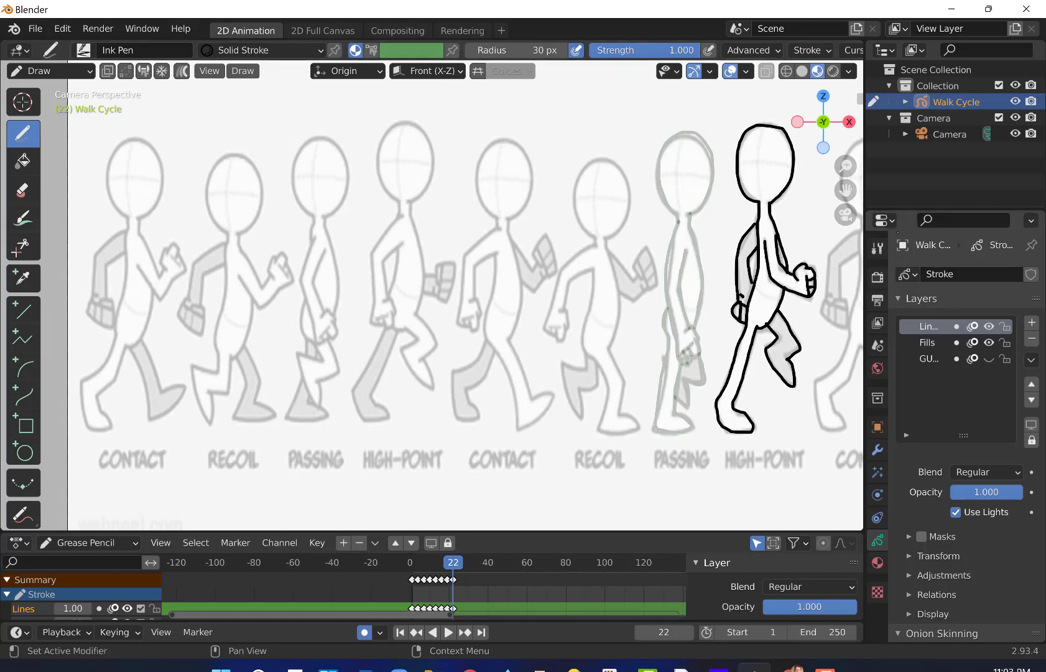
Review the drawn frames in playback, then clear the End frame field of 250
{"action": "scroll", "coordinate": [400, 365], "scroll_direction": "down", "scroll_amount": 1}
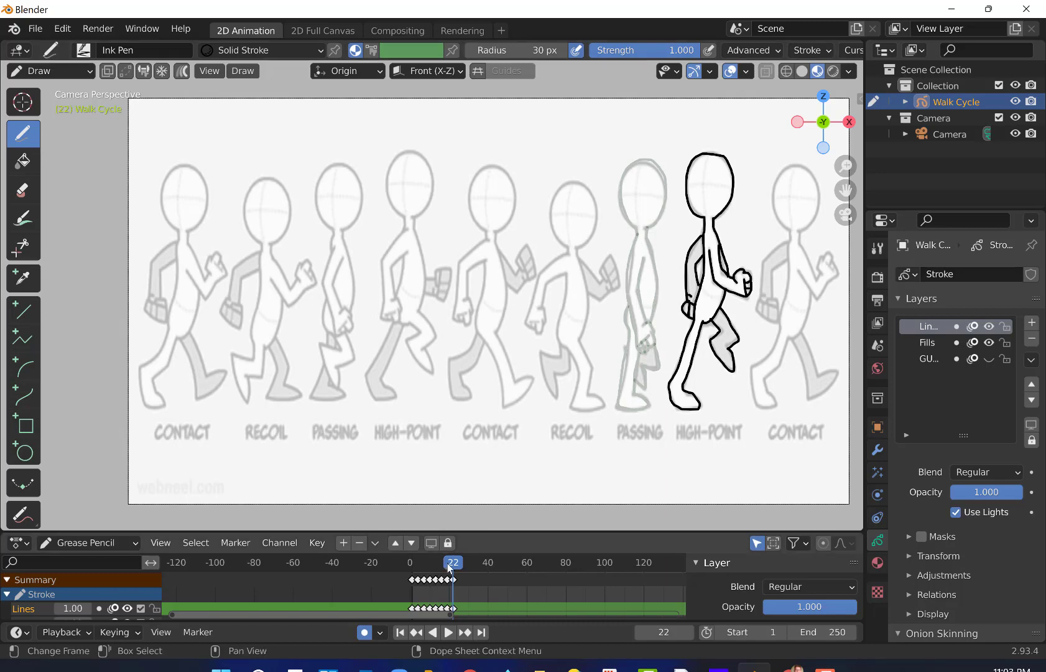
{"action": "mouse_move", "coordinate": [450, 563]}
{"action": "left_mouse_down"}
{"action": "mouse_move", "coordinate": [458, 571]}
{"action": "mouse_move", "coordinate": [409, 571]}
{"action": "mouse_move", "coordinate": [455, 580]}
{"action": "left_mouse_up"}
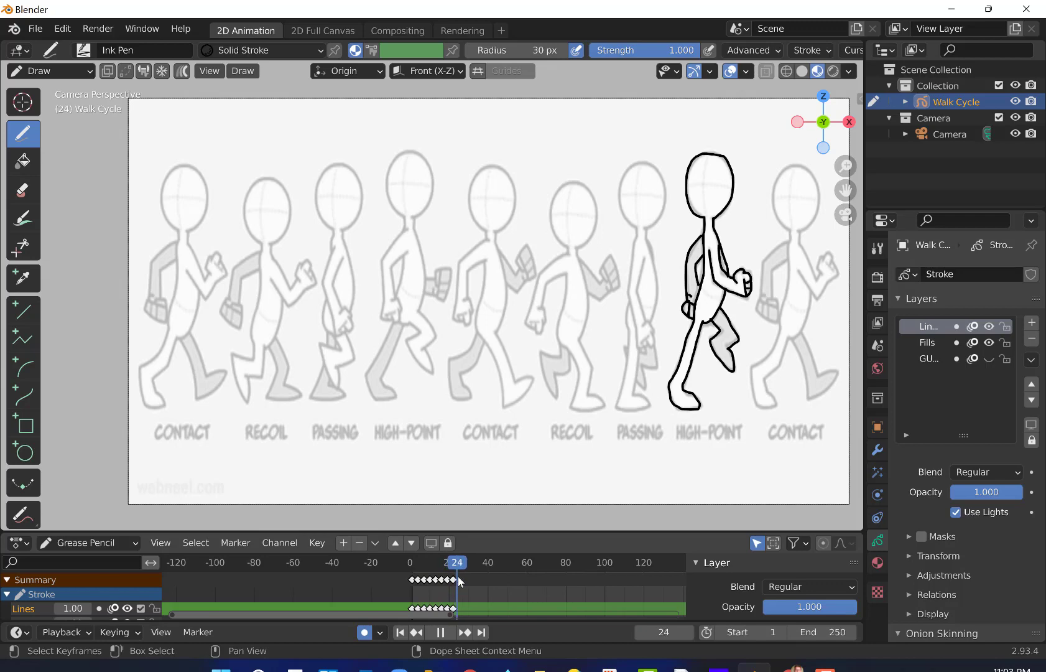
{"action": "key", "text": "space"}
{"action": "left_click", "coordinate": [833, 632]}
{"action": "key", "text": "BackSpace"}
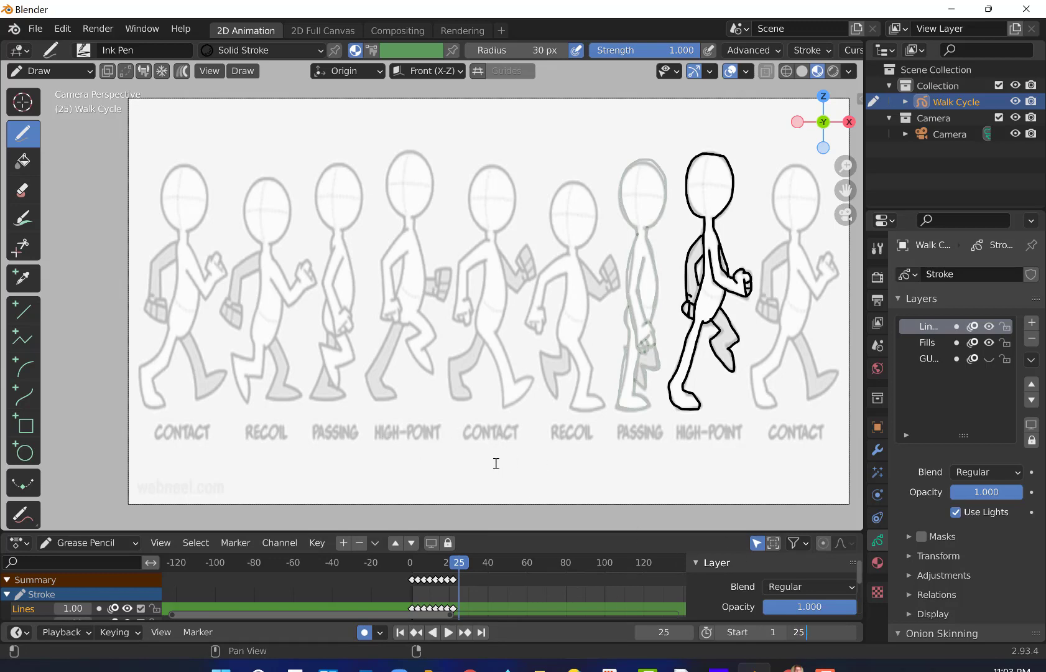
Confirm End frame 25 and play the walk cycle looping within frames 1–25
{"action": "key", "text": "Return"}
{"action": "key", "text": "space"}
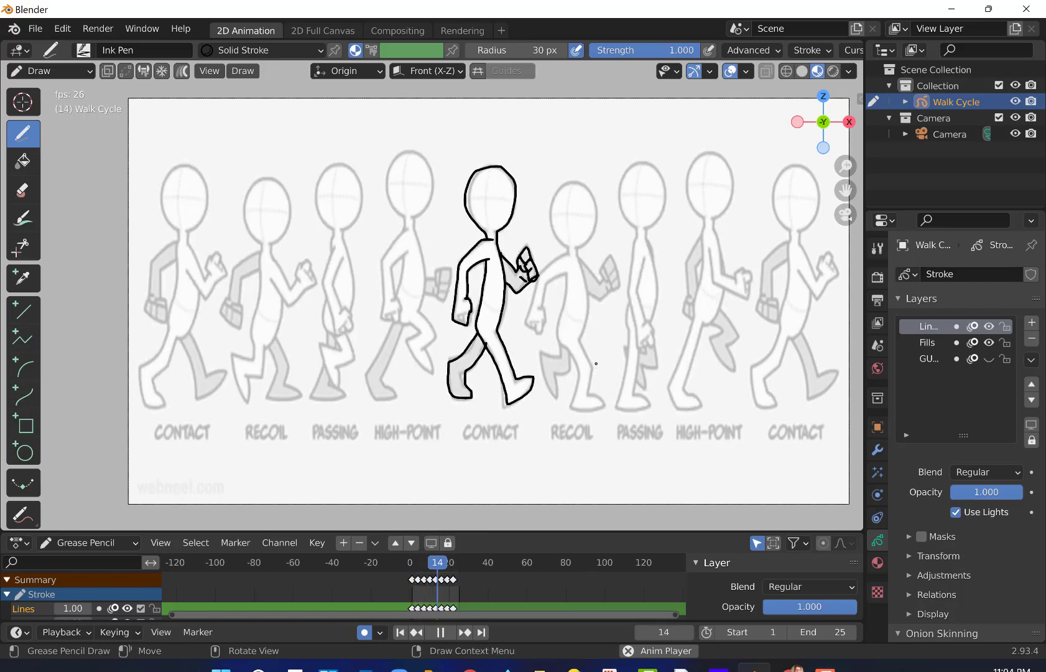
{"action": "key", "text": "space"}
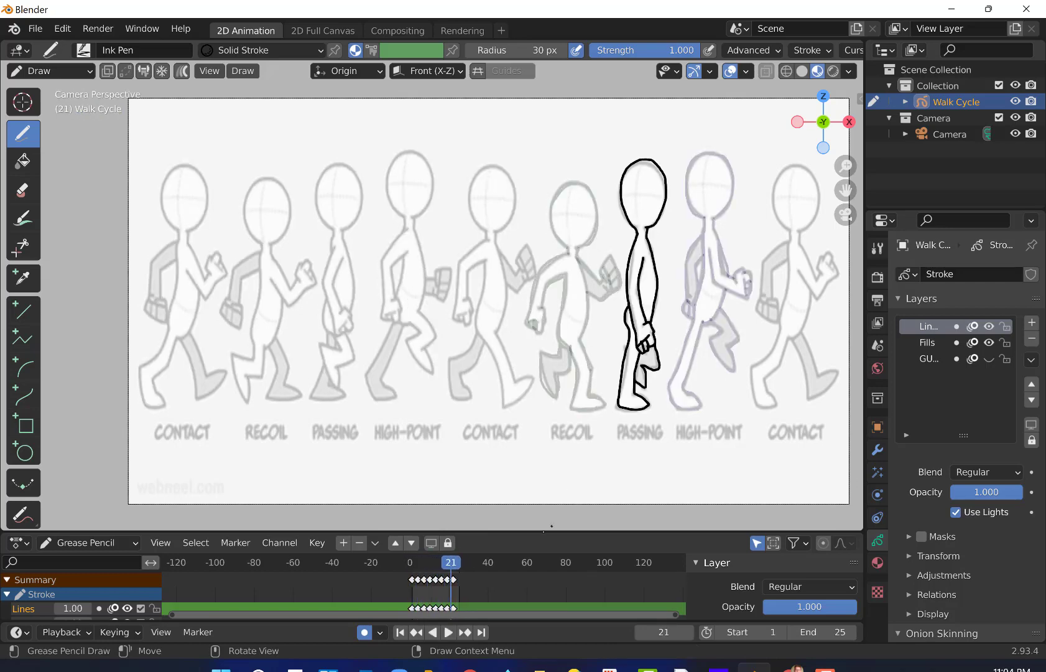
Jump to frame 1, scrub to the frame-4 recoil drawing, and show the mode list
{"action": "left_click", "coordinate": [400, 632]}
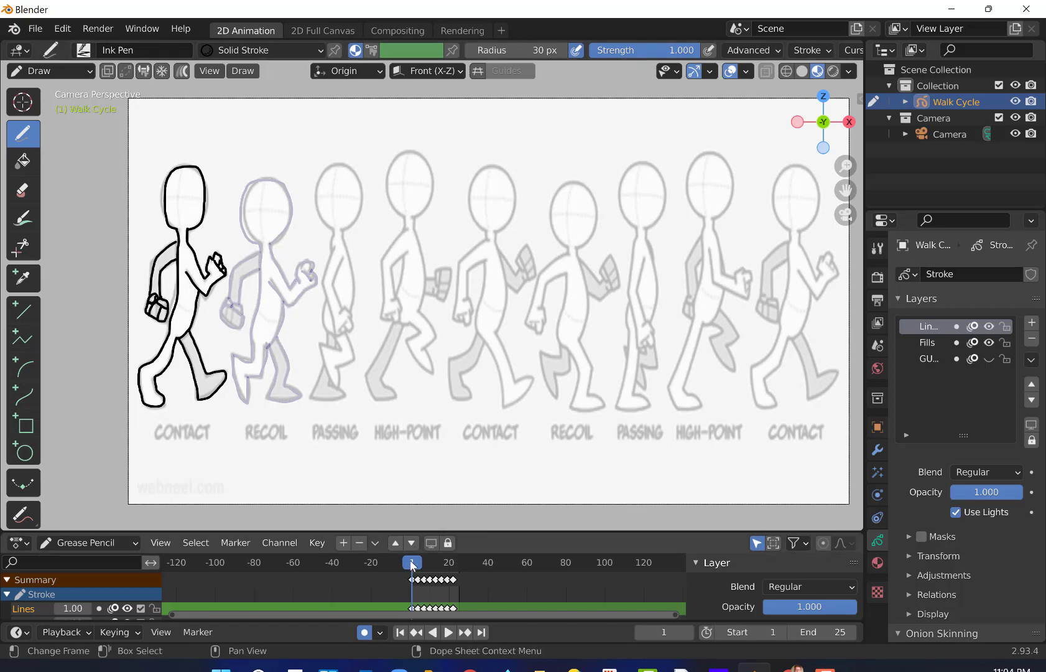
{"action": "left_click_drag", "start_coordinate": [412, 564], "coordinate": [419, 572]}
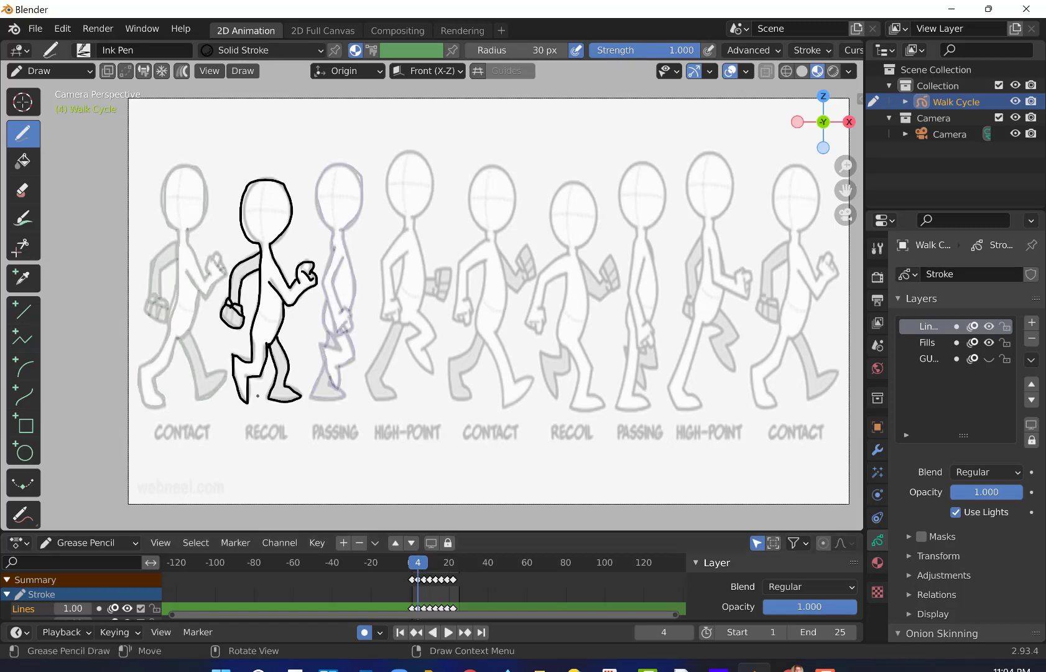
{"action": "left_click", "coordinate": [49, 71]}
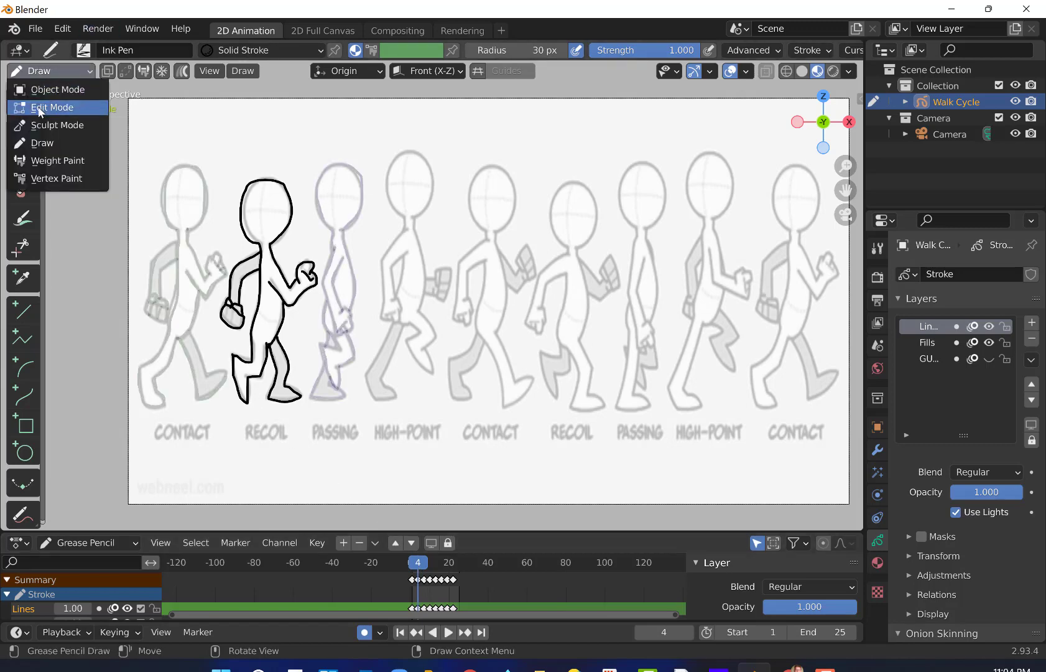
In Edit Mode, move all frame-4 strokes about 0.85 m left along X
{"action": "left_click", "coordinate": [50, 107]}
{"action": "mouse_move", "coordinate": [222, 164]}
{"action": "left_mouse_down"}
{"action": "mouse_move", "coordinate": [313, 341]}
{"action": "mouse_move", "coordinate": [336, 430]}
{"action": "left_mouse_up"}
{"action": "key", "text": "g"}
{"action": "key", "text": "x"}
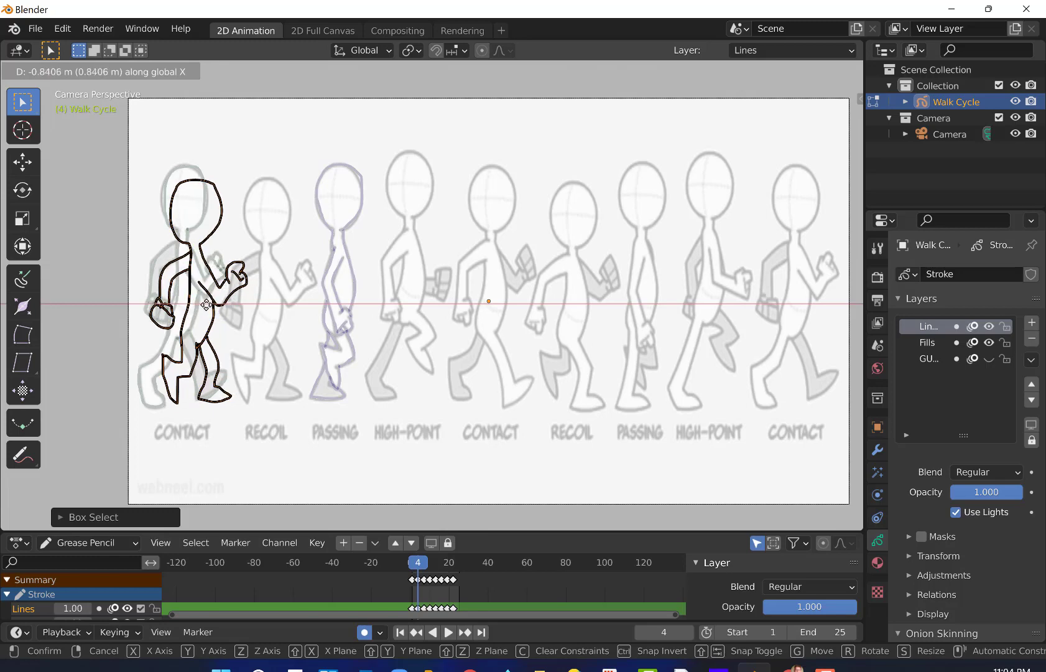
{"action": "left_click", "coordinate": [206, 305]}
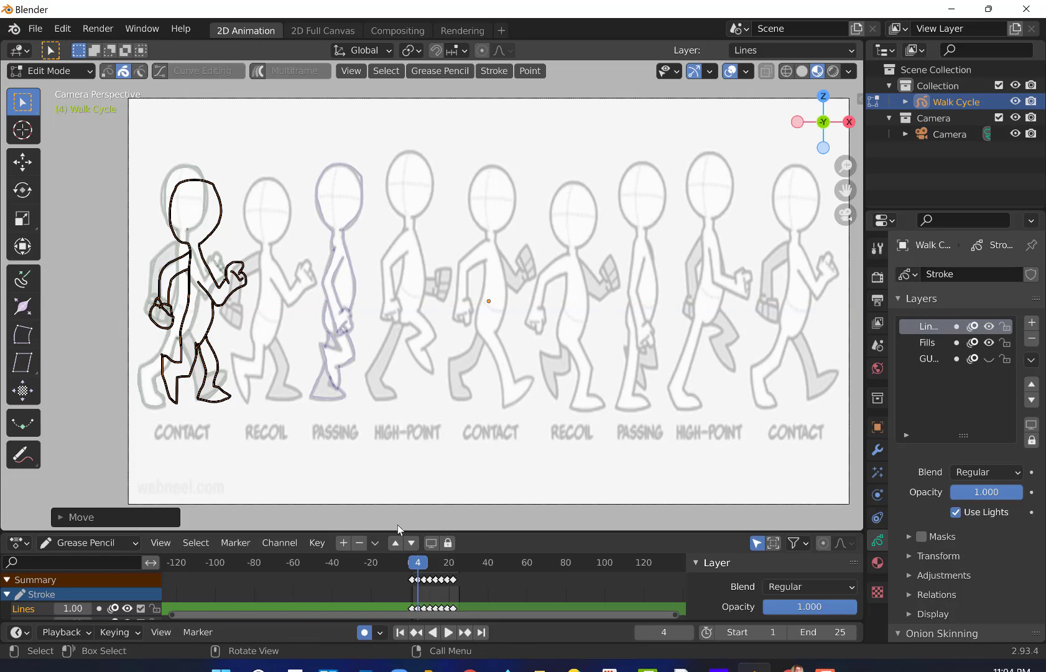
Slide the frame-7 passing drawing left along X
{"action": "key", "text": "space"}
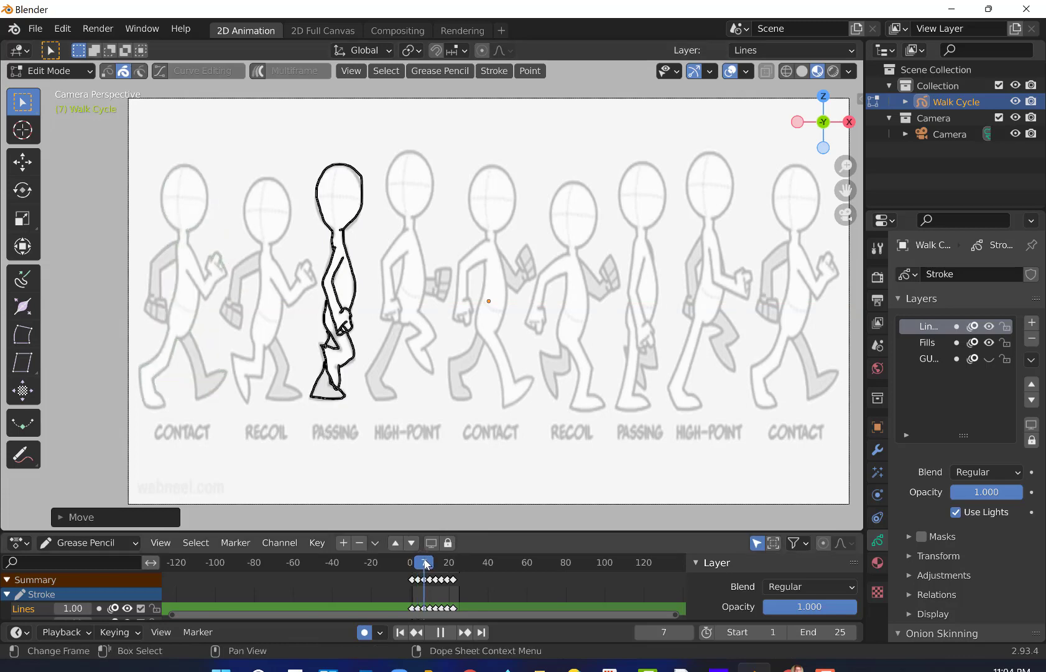
{"action": "key", "text": "space"}
{"action": "mouse_move", "coordinate": [287, 133]}
{"action": "left_mouse_down"}
{"action": "mouse_move", "coordinate": [349, 224]}
{"action": "mouse_move", "coordinate": [405, 427]}
{"action": "left_mouse_up"}
{"action": "key", "text": "g"}
{"action": "key", "text": "x"}
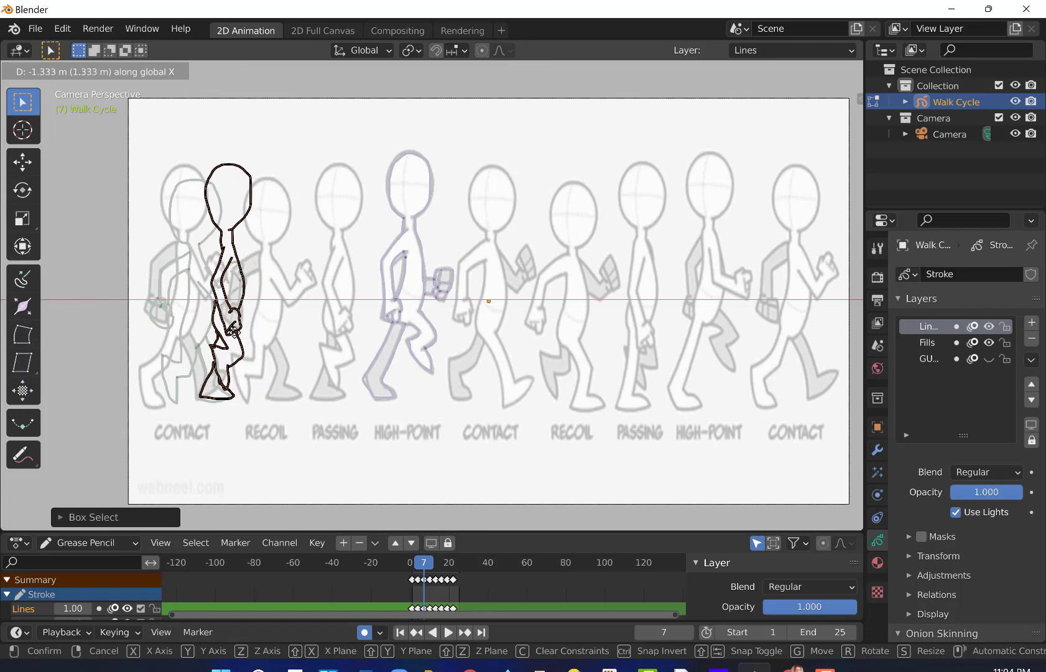
{"action": "left_click", "coordinate": [235, 333]}
Slide the frame-10 figure left along X
{"action": "key", "text": "space"}
{"action": "left_click_drag", "start_coordinate": [427, 567], "coordinate": [429, 567]}
{"action": "key", "text": "space"}
{"action": "left_click_drag", "start_coordinate": [350, 136], "coordinate": [502, 403]}
{"action": "key", "text": "g"}
{"action": "key", "text": "x"}
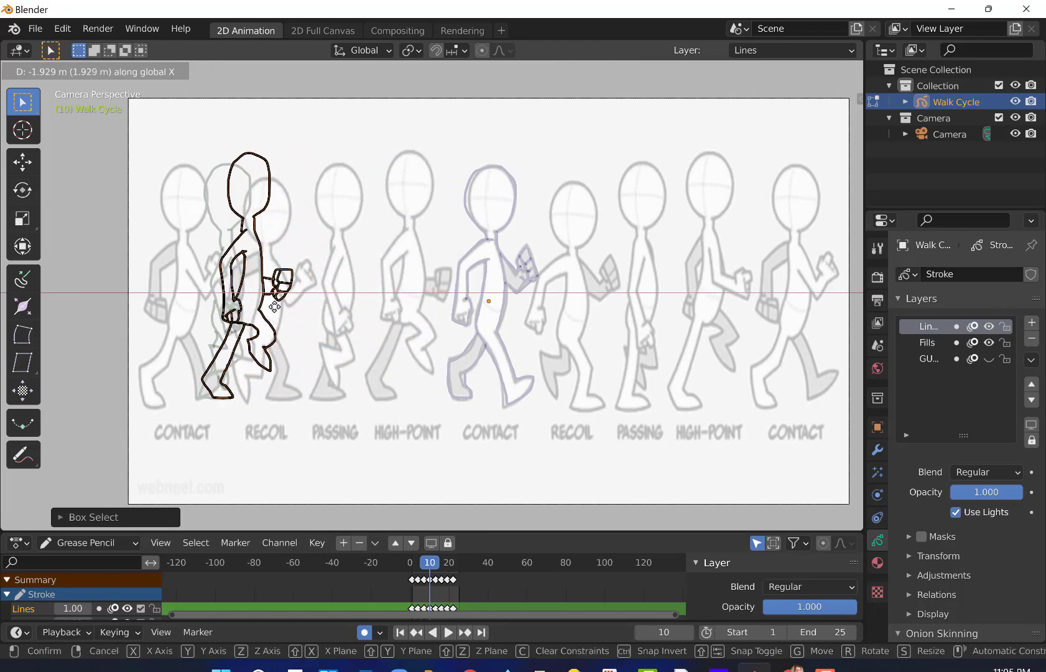
{"action": "left_click", "coordinate": [278, 312]}
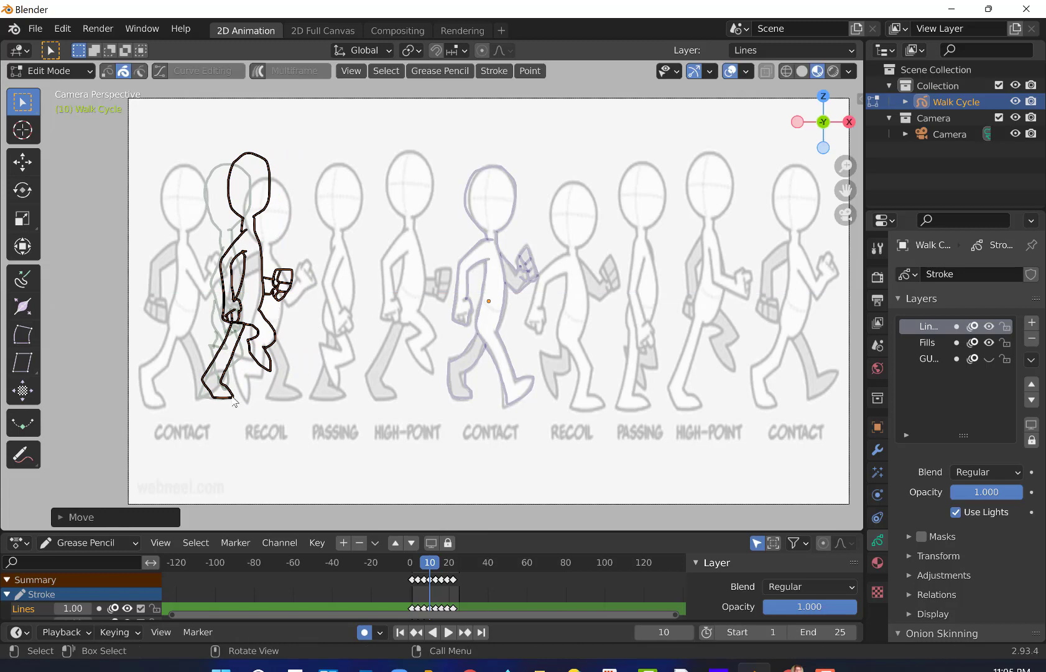
Slide the frame-13 figure left along X
{"action": "key", "text": "space"}
{"action": "key", "text": "space"}
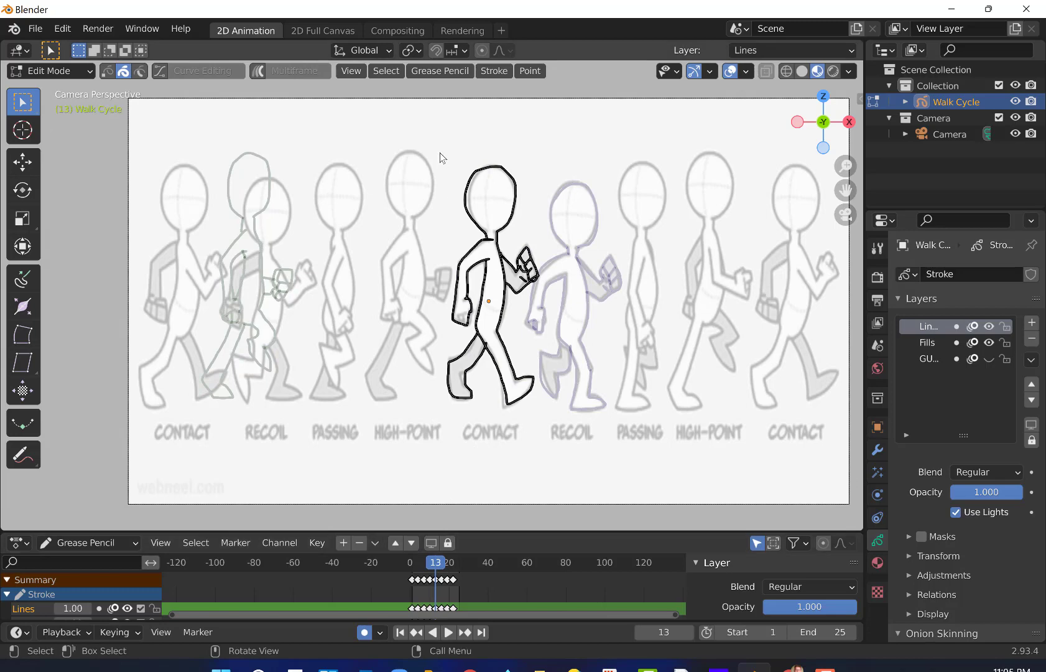
{"action": "left_click_drag", "start_coordinate": [437, 143], "coordinate": [550, 461]}
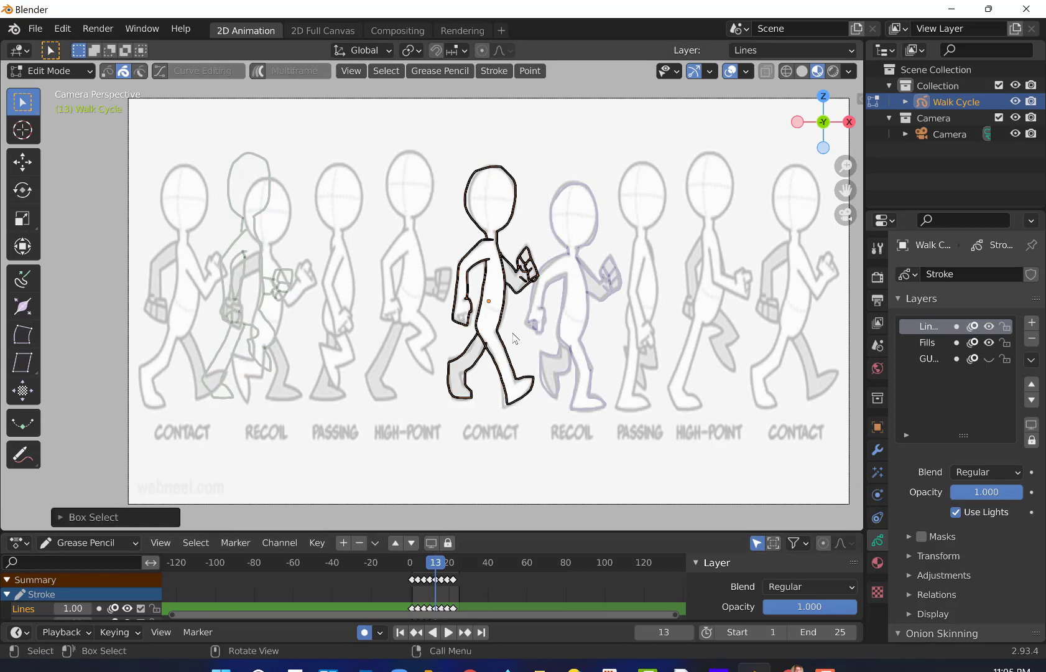
{"action": "key", "text": "g"}
{"action": "key", "text": "x"}
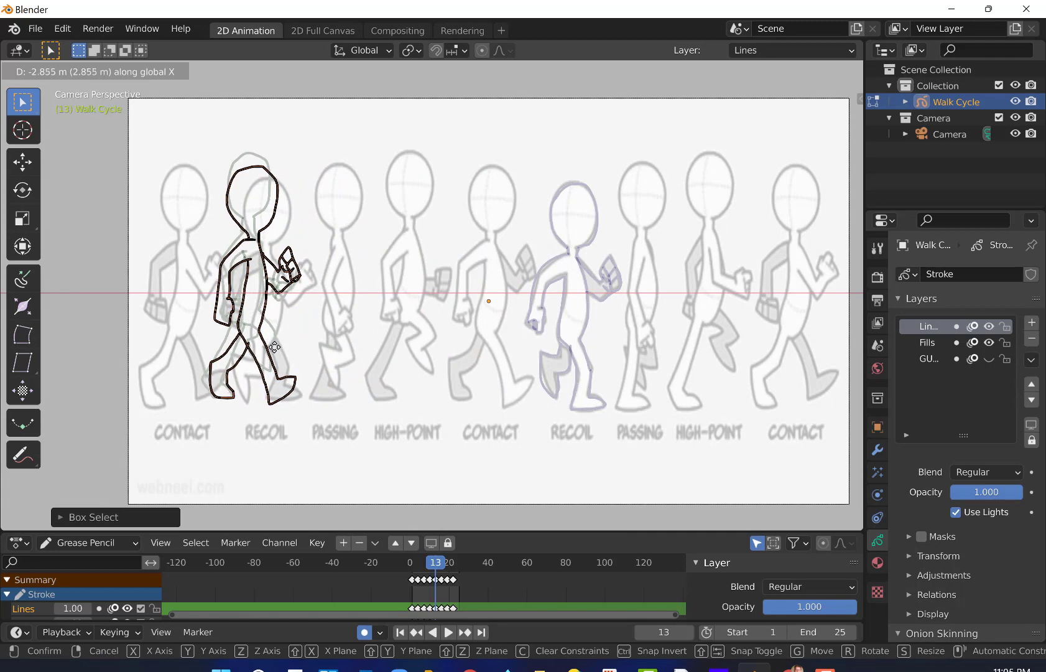
{"action": "left_click", "coordinate": [274, 346]}
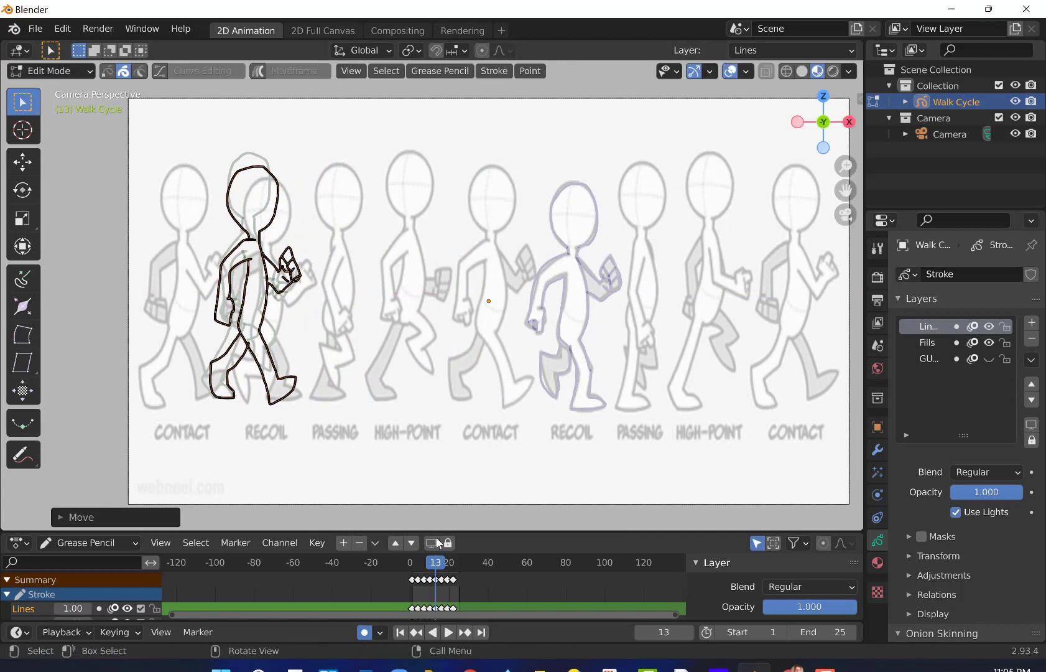
Slide the frame-16 figure left along X
{"action": "left_click_drag", "start_coordinate": [436, 564], "coordinate": [445, 555]}
{"action": "mouse_move", "coordinate": [510, 170]}
{"action": "left_mouse_down"}
{"action": "mouse_move", "coordinate": [579, 398]}
{"action": "mouse_move", "coordinate": [621, 438]}
{"action": "left_mouse_up"}
{"action": "key", "text": "g"}
{"action": "key", "text": "x"}
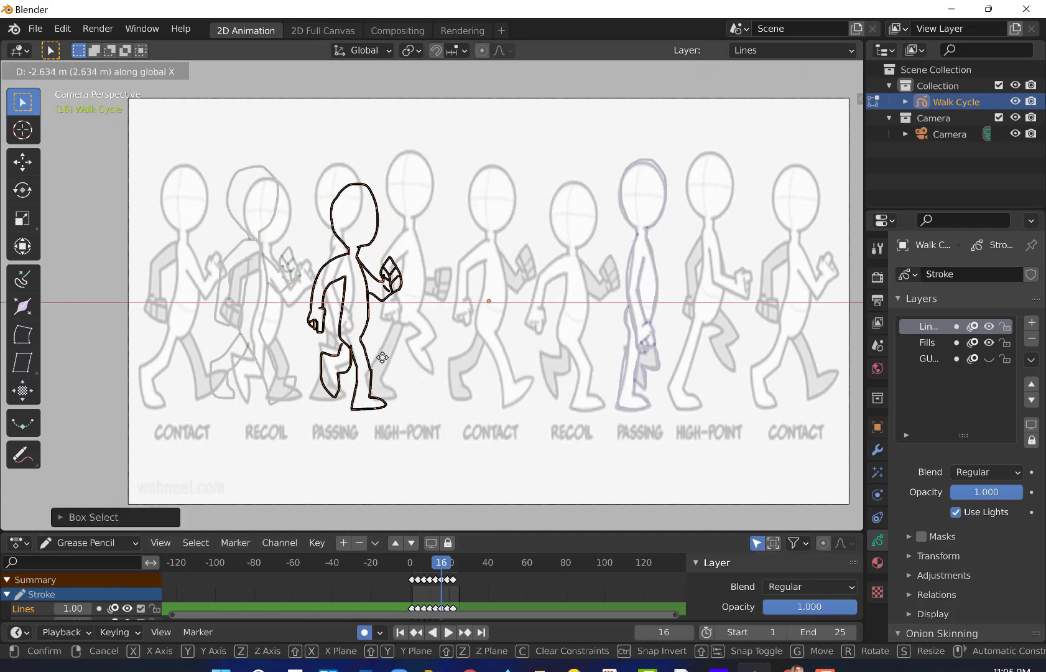
{"action": "left_click", "coordinate": [304, 356]}
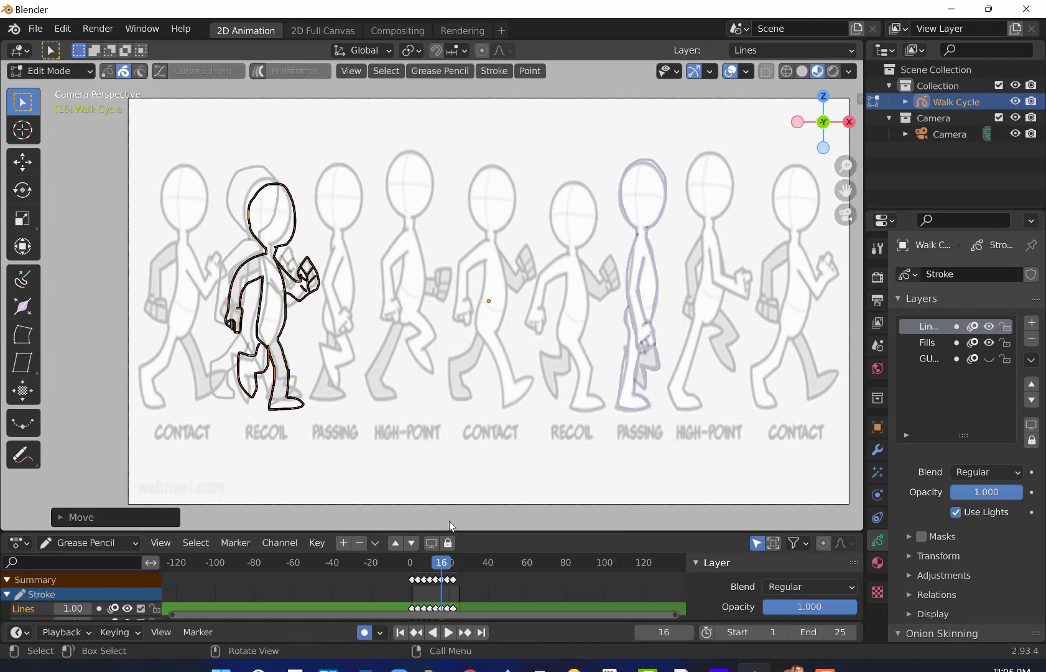
Slide the frame-19 passing figure about 4.15 m left along X
{"action": "left_click_drag", "start_coordinate": [442, 569], "coordinate": [448, 570]}
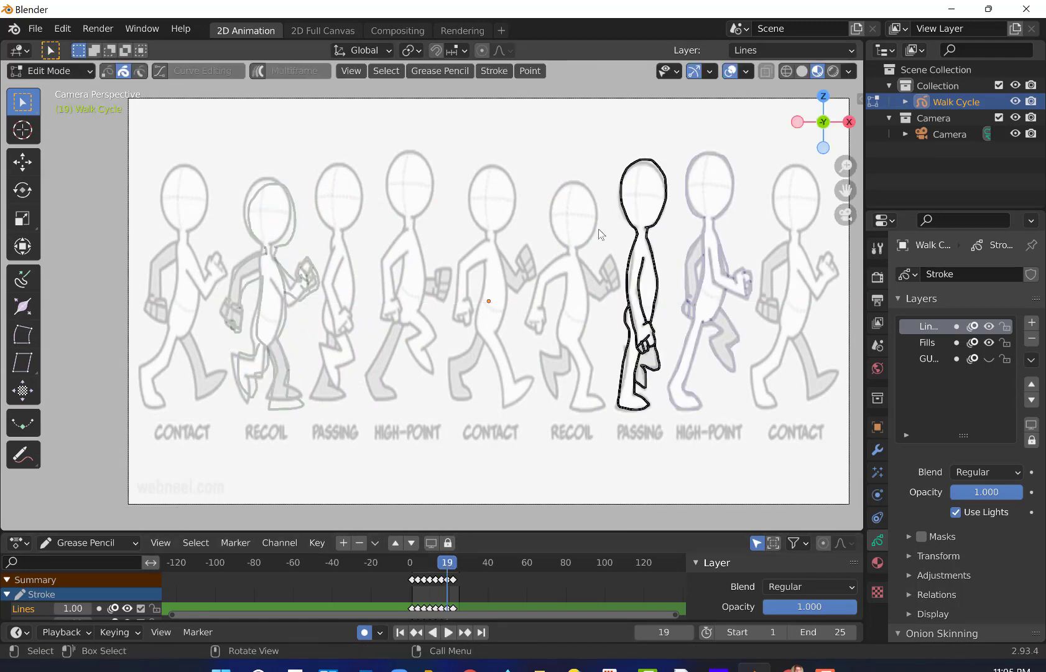
{"action": "left_click_drag", "start_coordinate": [591, 127], "coordinate": [686, 384]}
{"action": "left_click_drag", "start_coordinate": [703, 448], "coordinate": [699, 444]}
{"action": "key", "text": "g"}
{"action": "key", "text": "x"}
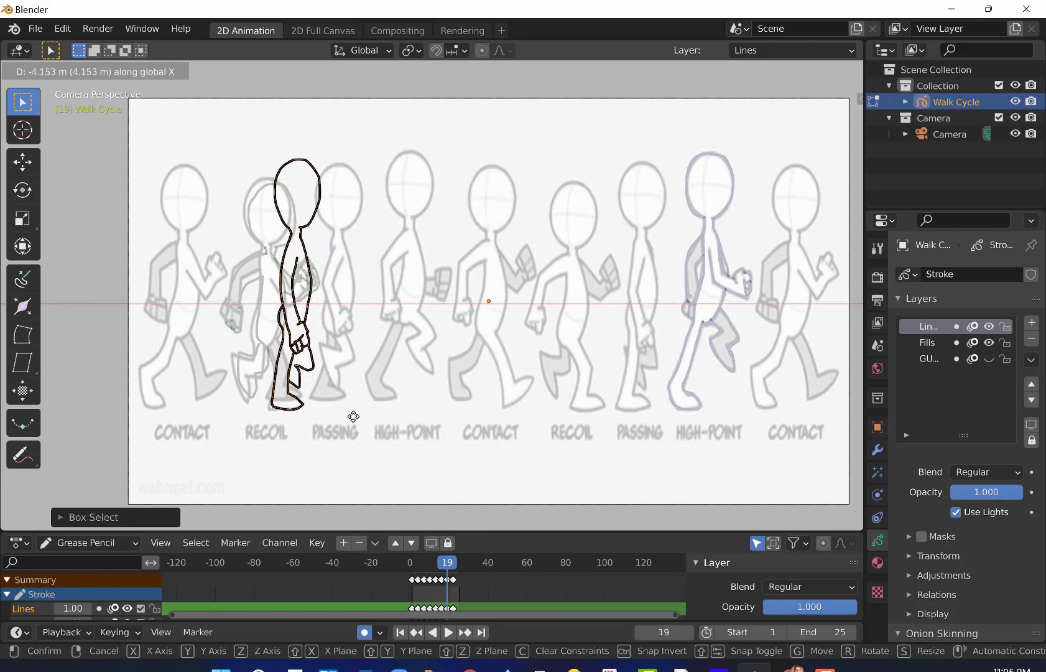
{"action": "left_click", "coordinate": [354, 416]}
Select the frame-23 high-point figure and start moving it left along X
{"action": "left_click_drag", "start_coordinate": [454, 560], "coordinate": [455, 560]}
{"action": "left_click_drag", "start_coordinate": [666, 136], "coordinate": [761, 429]}
{"action": "key", "text": "g"}
{"action": "key", "text": "x"}
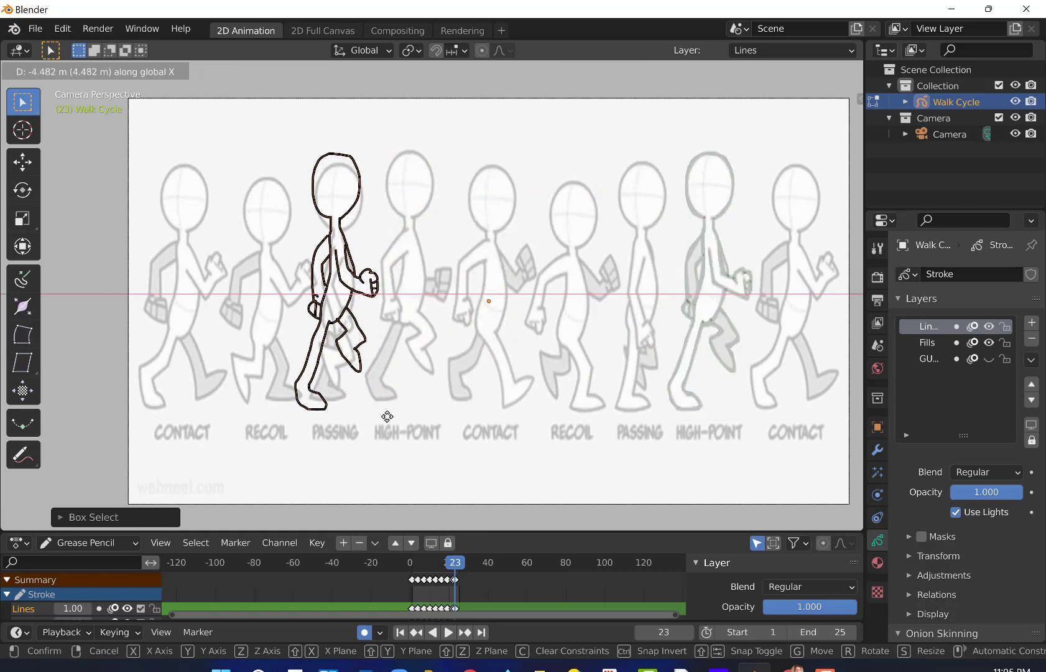
Cancel the horizontal move of the frame-23 high-point figure, leaving it in place
{"action": "right_click", "coordinate": [403, 414]}
{"action": "key", "text": "space"}
{"action": "key", "text": "Escape"}
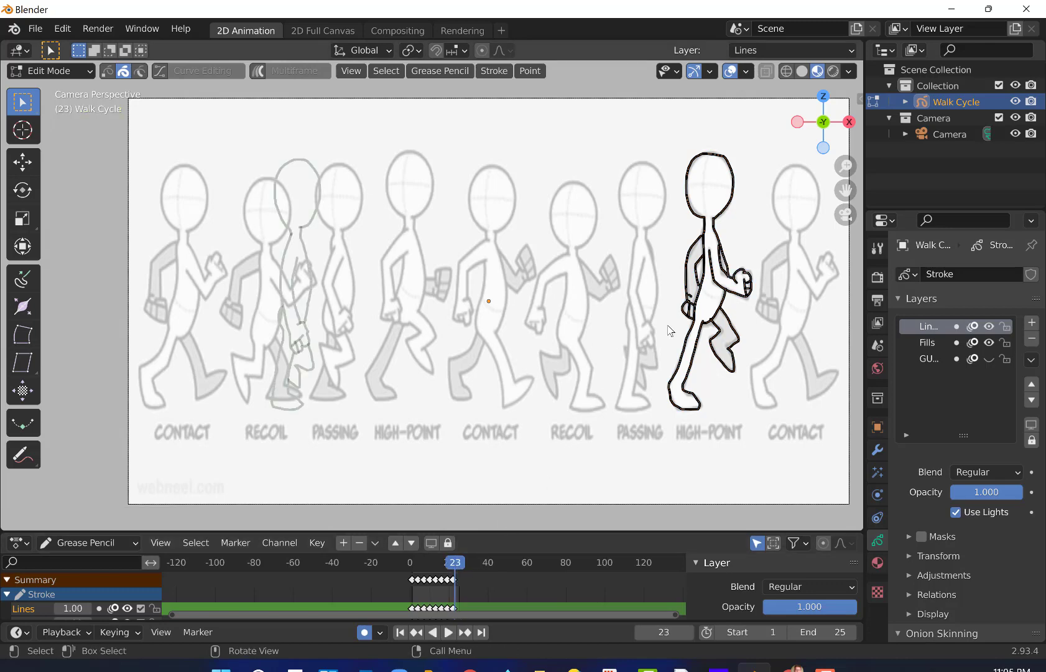
{"action": "mouse_move", "coordinate": [659, 143]}
{"action": "left_mouse_down"}
{"action": "mouse_move", "coordinate": [731, 307]}
{"action": "mouse_move", "coordinate": [760, 433]}
{"action": "left_mouse_up"}
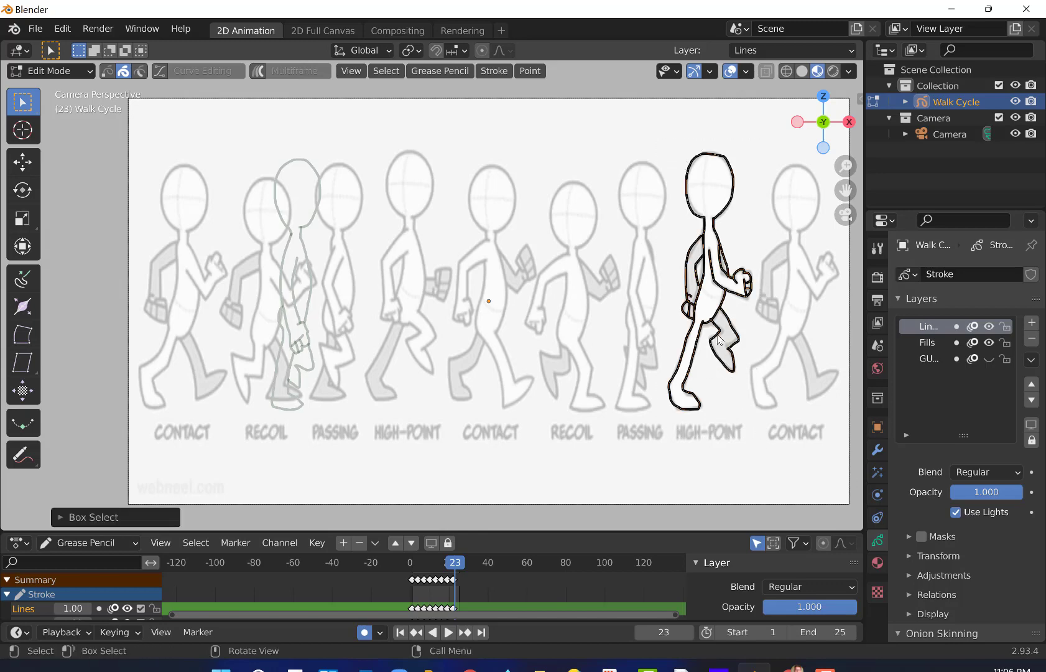
{"action": "key", "text": "g"}
{"action": "key", "text": "x"}
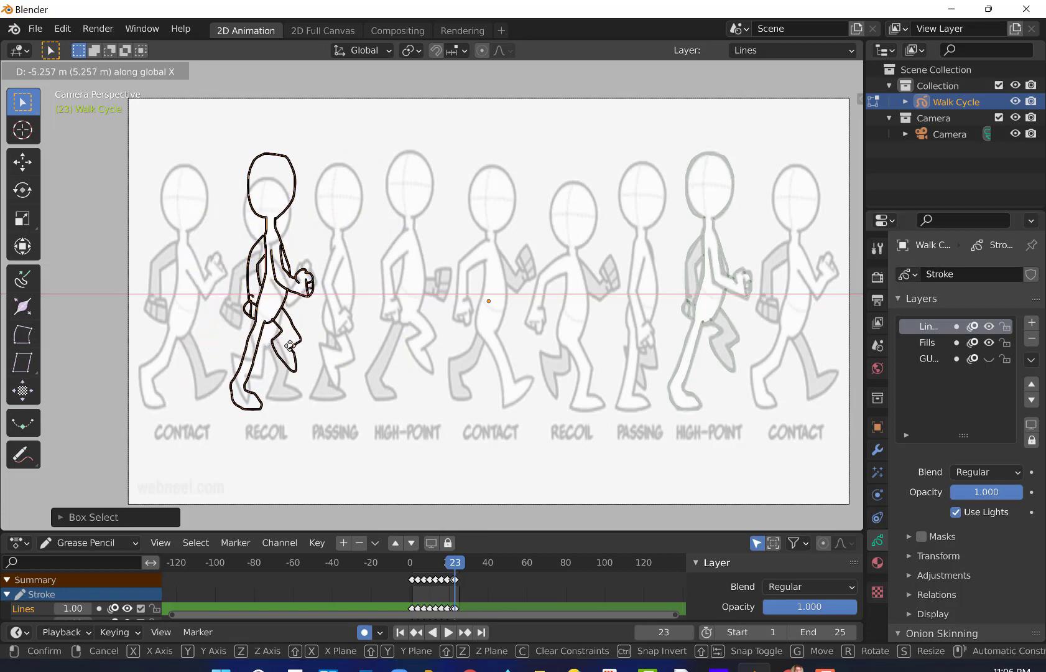
{"action": "key", "text": "Escape"}
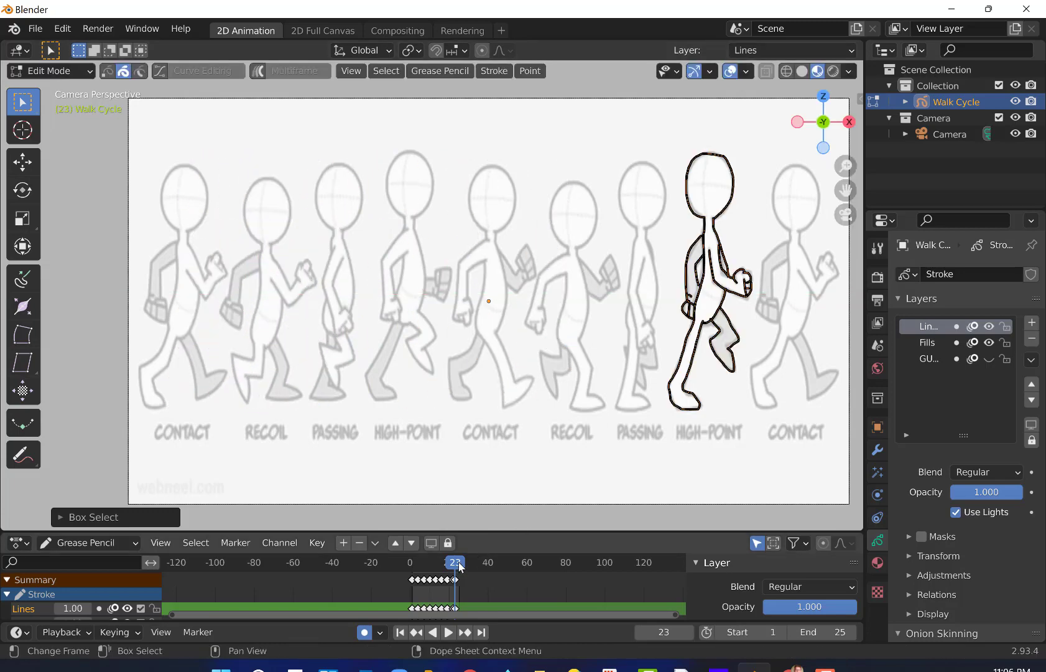
Shift the frame-23 keyframe to frame 24 and preview the timing
{"action": "key", "text": "space"}
{"action": "left_click_drag", "start_coordinate": [458, 567], "coordinate": [456, 588]}
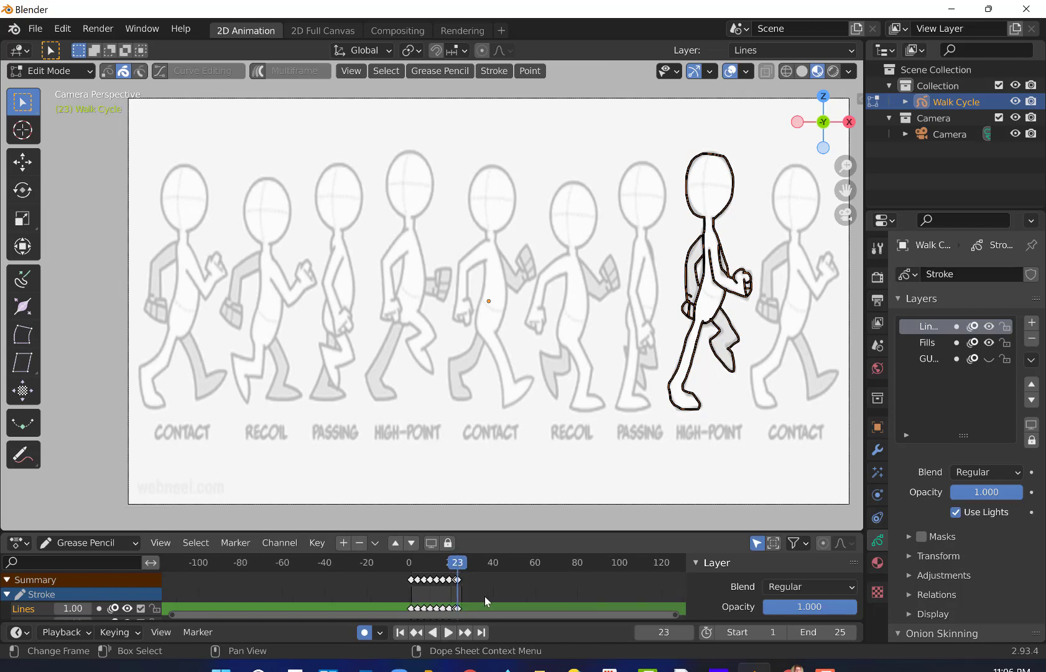
{"action": "scroll", "coordinate": [484, 596], "scroll_direction": "up", "scroll_amount": 5}
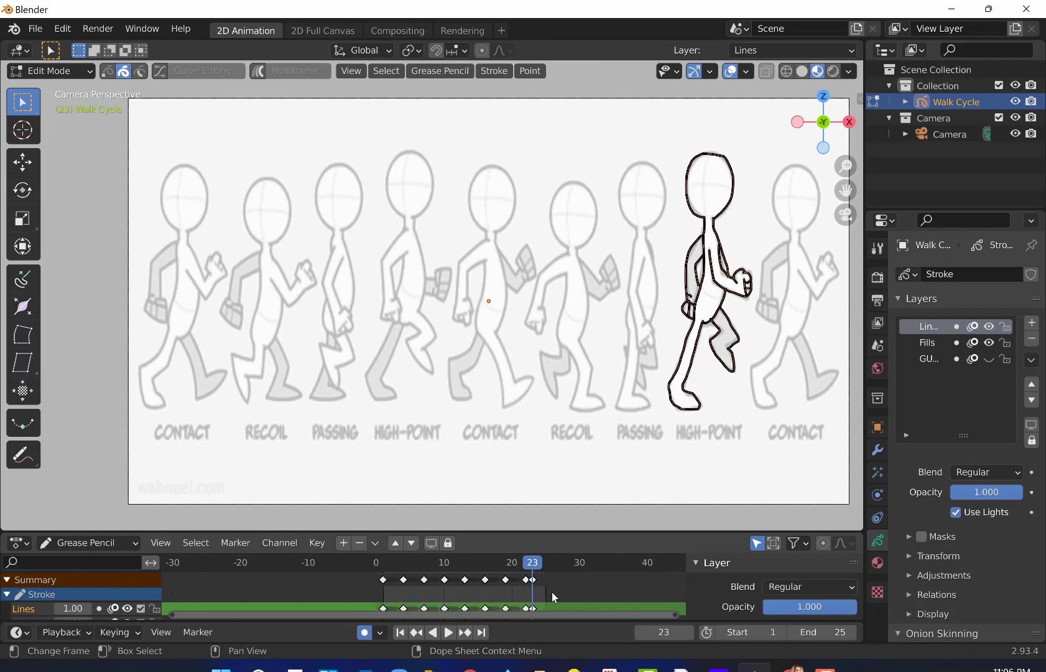
{"action": "left_click", "coordinate": [534, 579]}
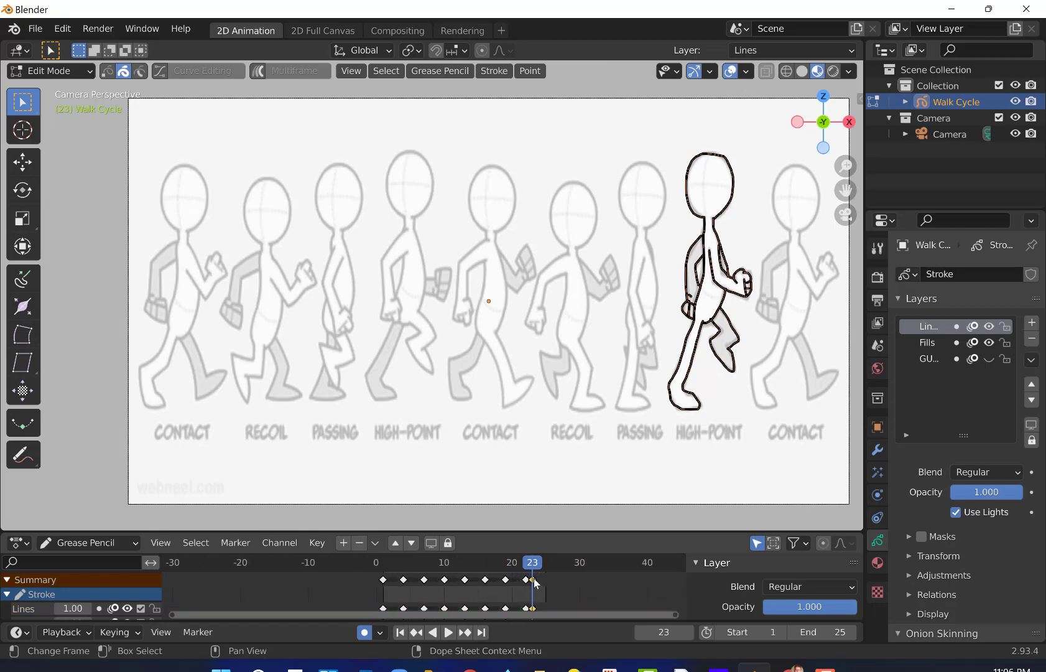
{"action": "left_click_drag", "start_coordinate": [534, 579], "coordinate": [545, 574]}
{"action": "key", "text": "space"}
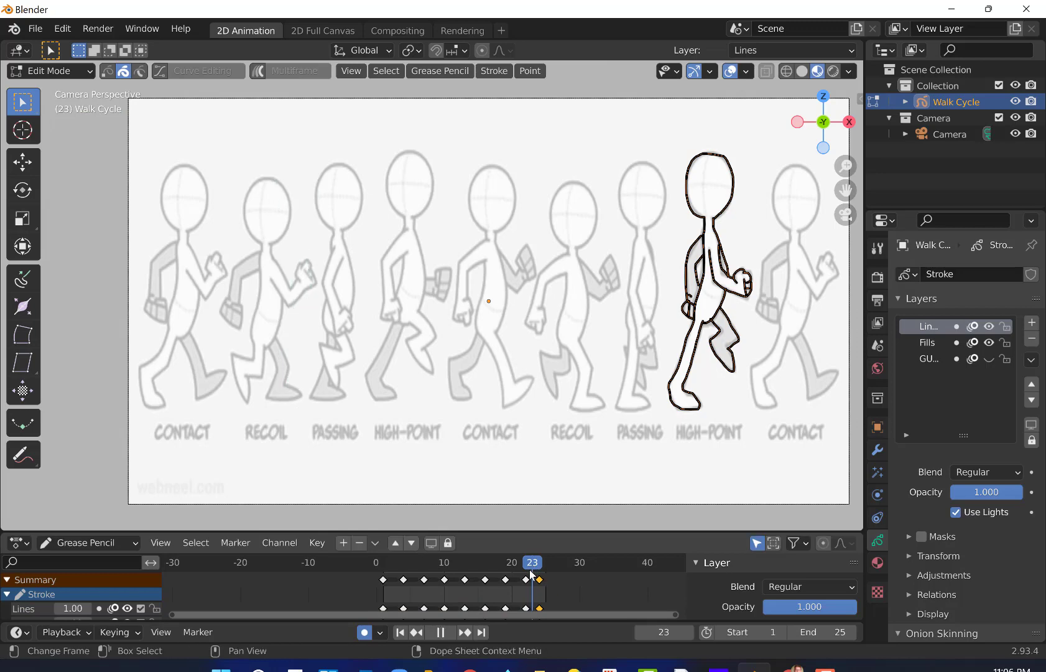
{"action": "key", "text": "Escape"}
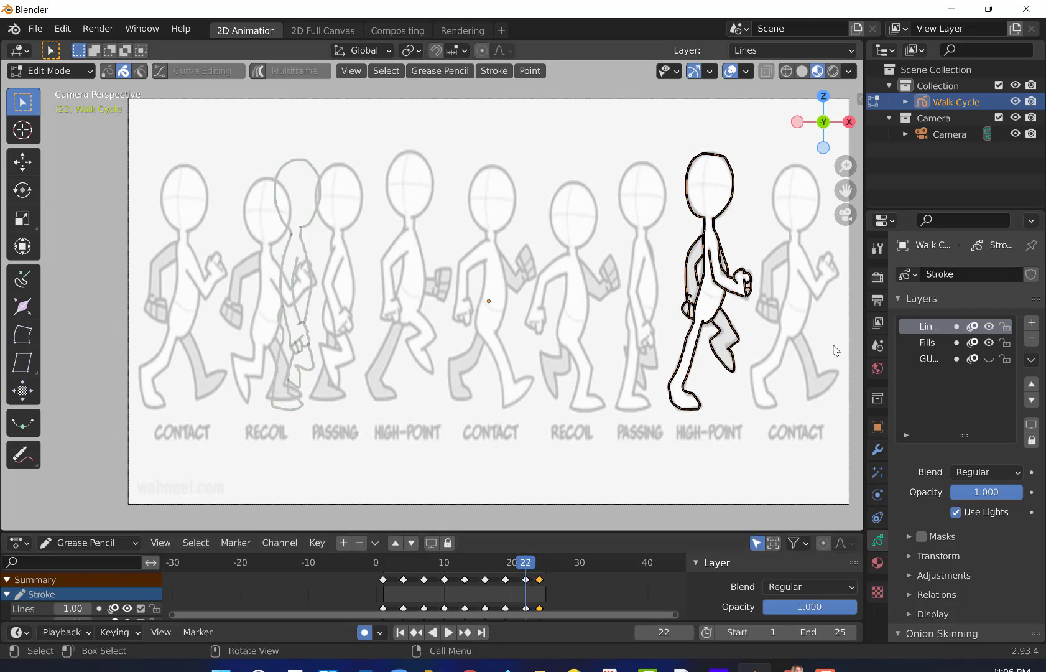
Move the last keyframe from frame 24 to frame 25 and replay the walk cycle
{"action": "key", "text": "Left"}
{"action": "key", "text": "Left"}
{"action": "key", "text": "Left"}
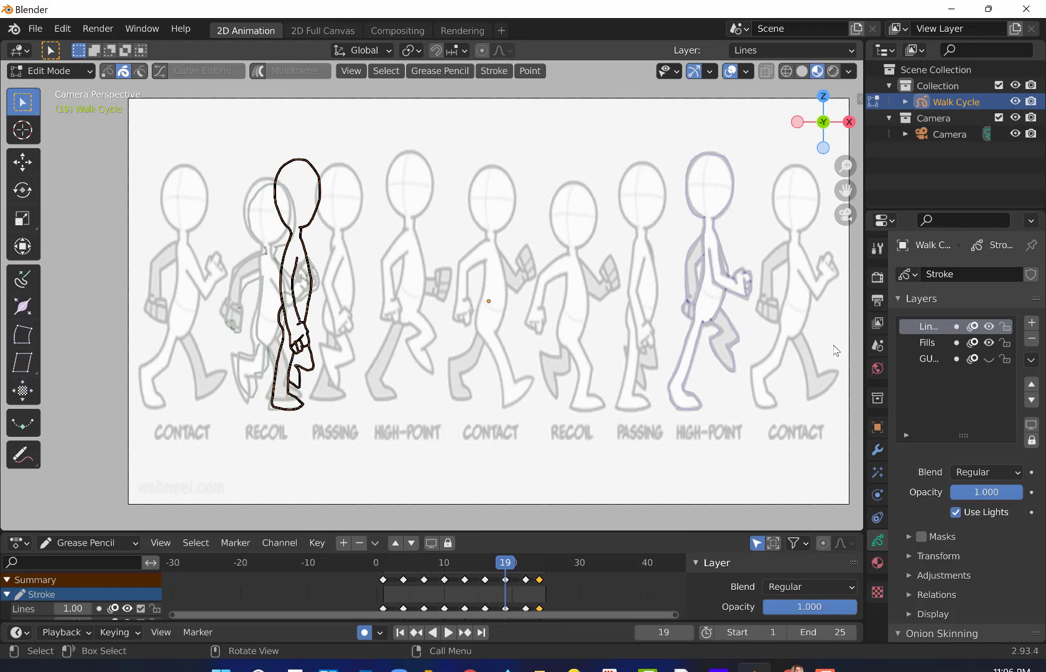
{"action": "key", "text": "Right"}
{"action": "key", "text": "Right"}
{"action": "key", "text": "Right"}
{"action": "key", "text": "Right"}
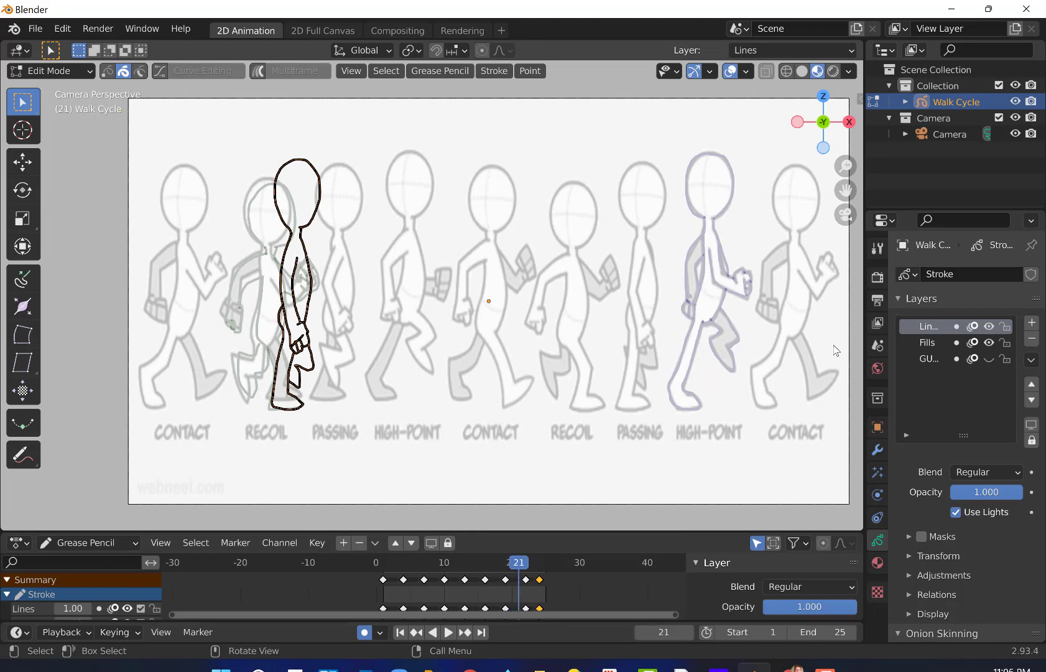
{"action": "key", "text": "Right"}
{"action": "key", "text": "Right"}
{"action": "key", "text": "Left"}
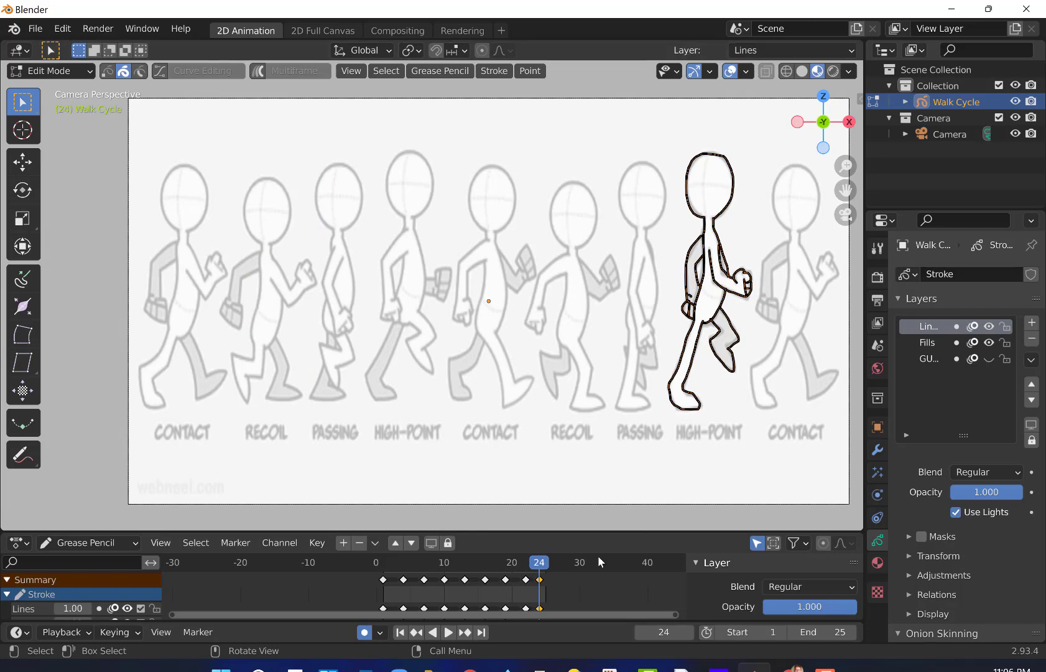
{"action": "left_click_drag", "start_coordinate": [543, 582], "coordinate": [545, 579]}
{"action": "left_click", "coordinate": [545, 563]}
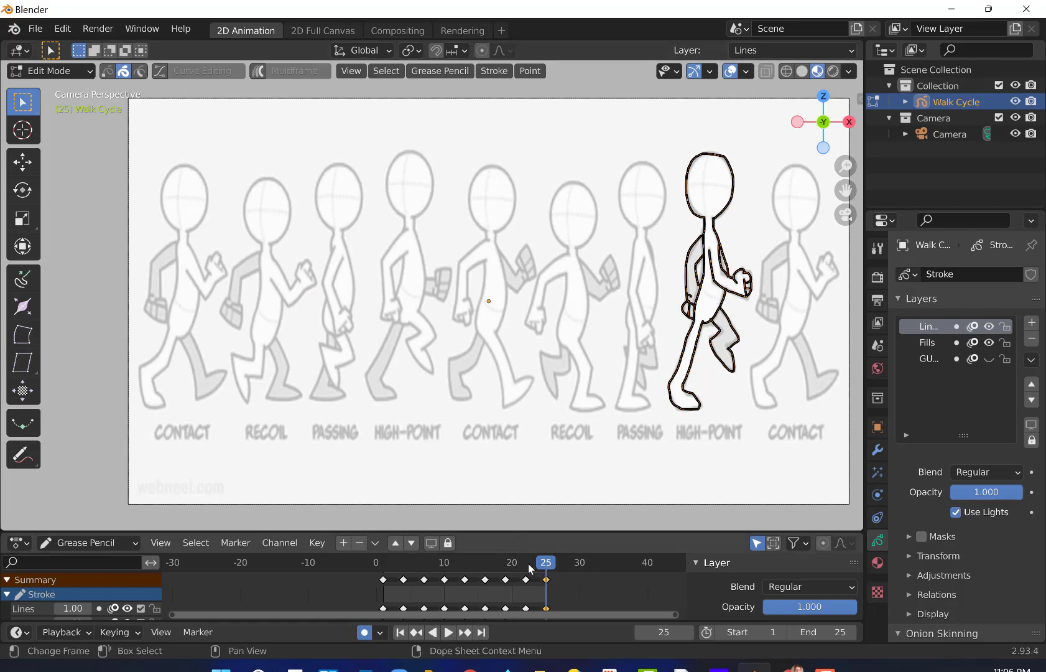
{"action": "key", "text": "space"}
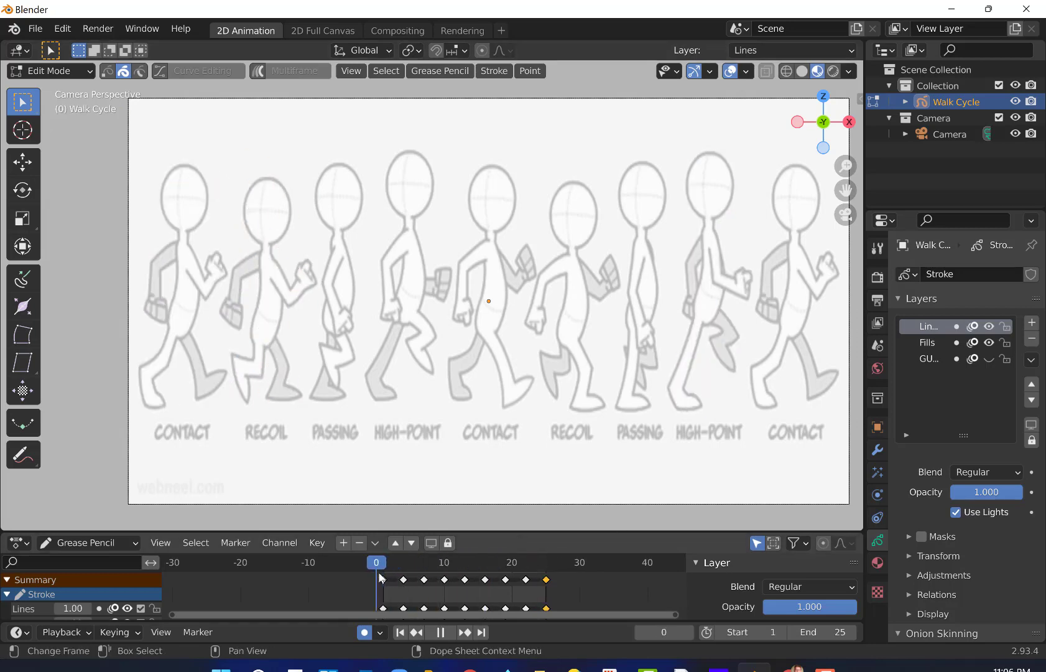
Slide the frame-22 figure left along X
{"action": "left_click_drag", "start_coordinate": [409, 579], "coordinate": [525, 582]}
{"action": "left_click_drag", "start_coordinate": [658, 149], "coordinate": [751, 412]}
{"action": "key", "text": "g"}
{"action": "key", "text": "x"}
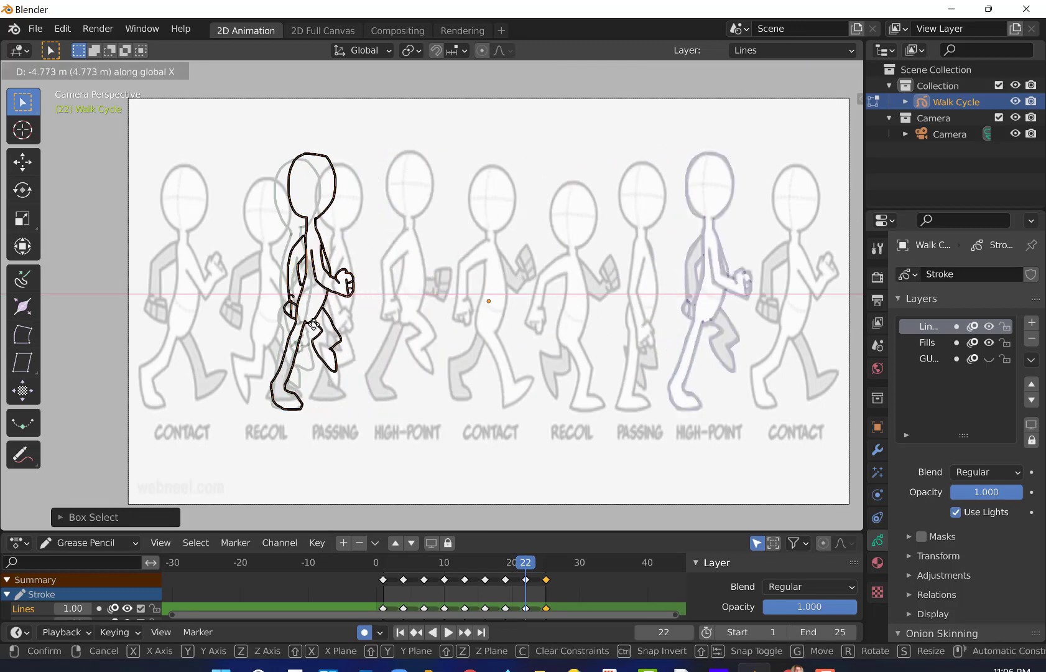
{"action": "left_click", "coordinate": [314, 325]}
Slide the frame-25 high-point figure about 4.75 m left along X
{"action": "key", "text": "space"}
{"action": "left_click_drag", "start_coordinate": [544, 567], "coordinate": [556, 567]}
{"action": "key", "text": "space"}
{"action": "key", "text": "Left"}
{"action": "left_click_drag", "start_coordinate": [653, 135], "coordinate": [760, 405]}
{"action": "key", "text": "g"}
{"action": "key", "text": "x"}
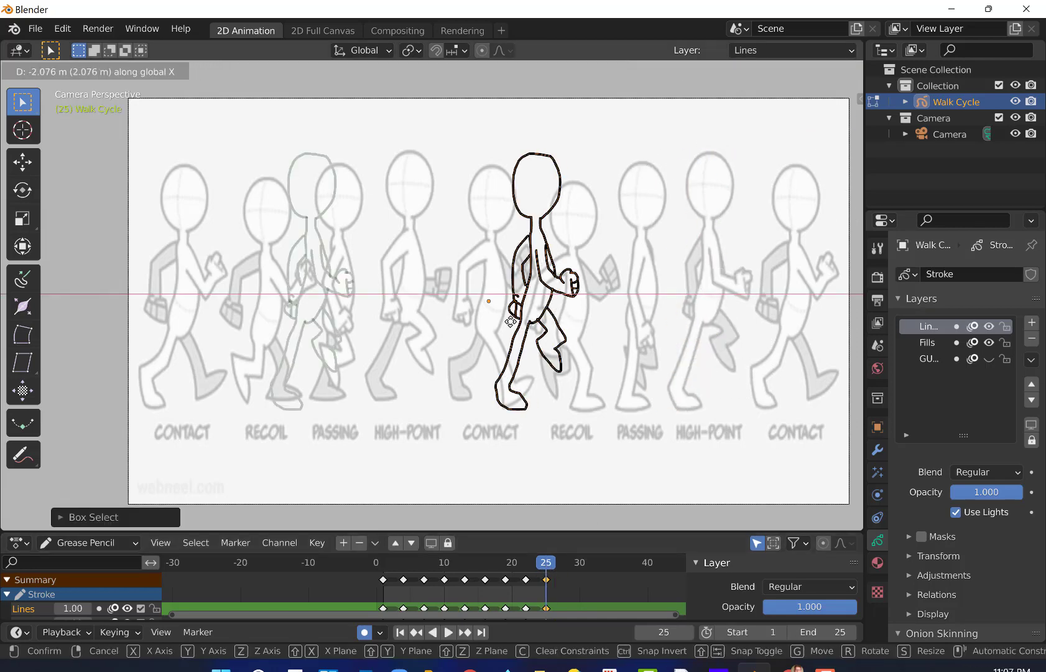
{"action": "left_click", "coordinate": [341, 323]}
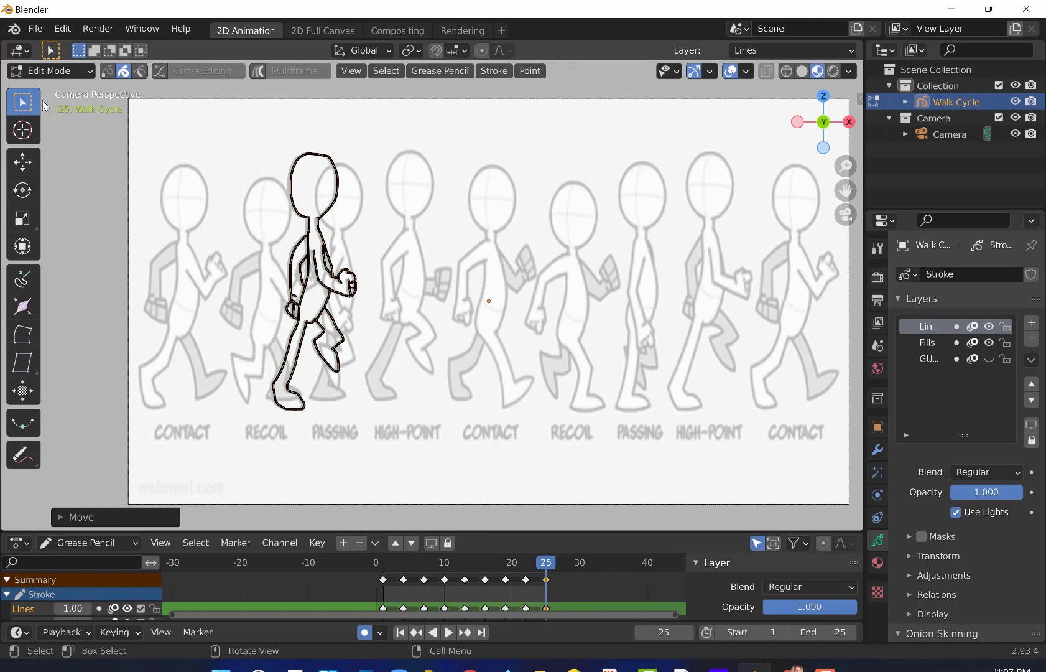
Return to Object Mode and turn off the camera's Background Images reference
{"action": "left_click", "coordinate": [48, 70]}
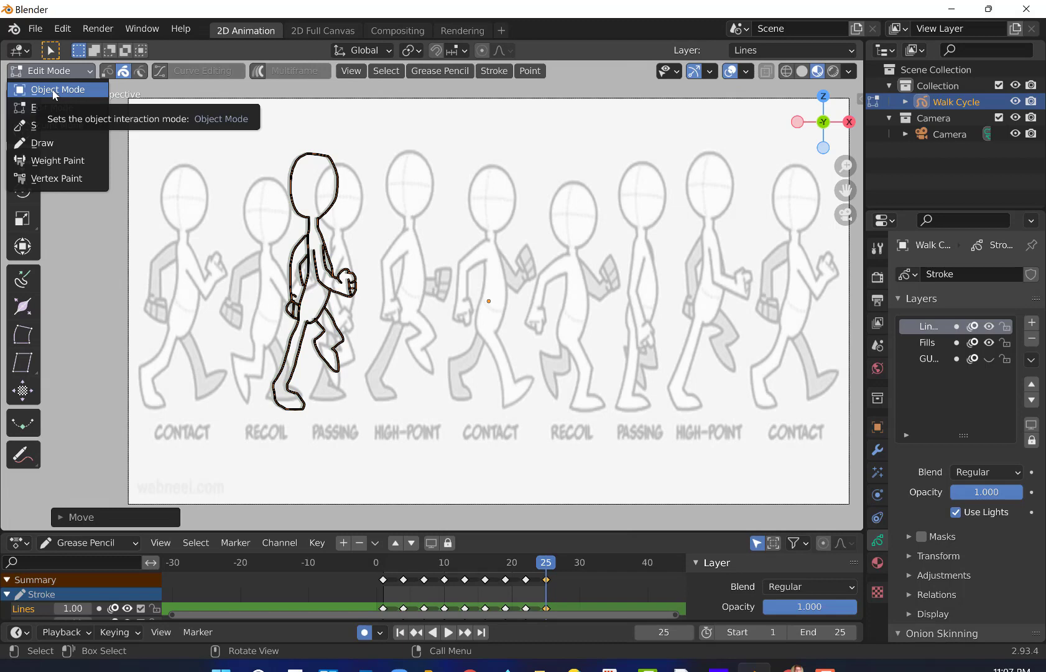
{"action": "left_click", "coordinate": [54, 94]}
{"action": "left_click", "coordinate": [949, 131]}
{"action": "left_click", "coordinate": [910, 532]}
{"action": "left_click", "coordinate": [898, 532]}
Select the Walk Cycle drawing and switch it into Draw mode
{"action": "left_click", "coordinate": [55, 72]}
{"action": "left_click", "coordinate": [63, 82]}
{"action": "left_click", "coordinate": [948, 101]}
{"action": "left_click", "coordinate": [69, 76]}
{"action": "left_click", "coordinate": [47, 145]}
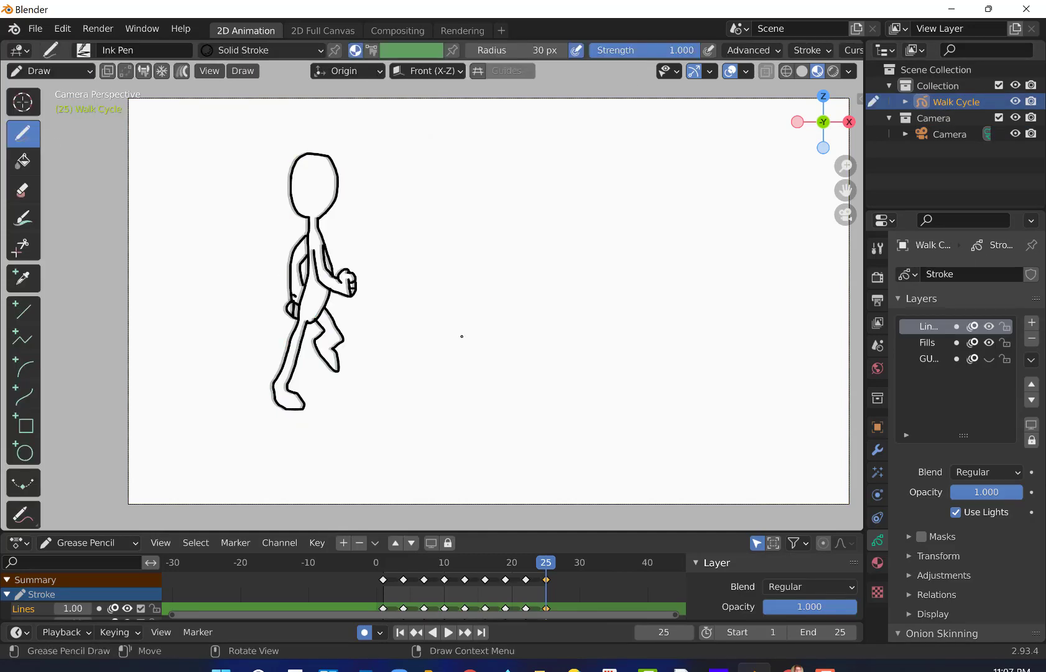
Go to frame 26, set the animation End frame to 27, and play the loop
{"action": "left_click_drag", "start_coordinate": [552, 567], "coordinate": [561, 569]}
{"action": "left_click", "coordinate": [844, 632]}
{"action": "type", "text": "27"}
{"action": "key", "text": "Return"}
{"action": "left_click", "coordinate": [699, 256]}
{"action": "key", "text": "space"}
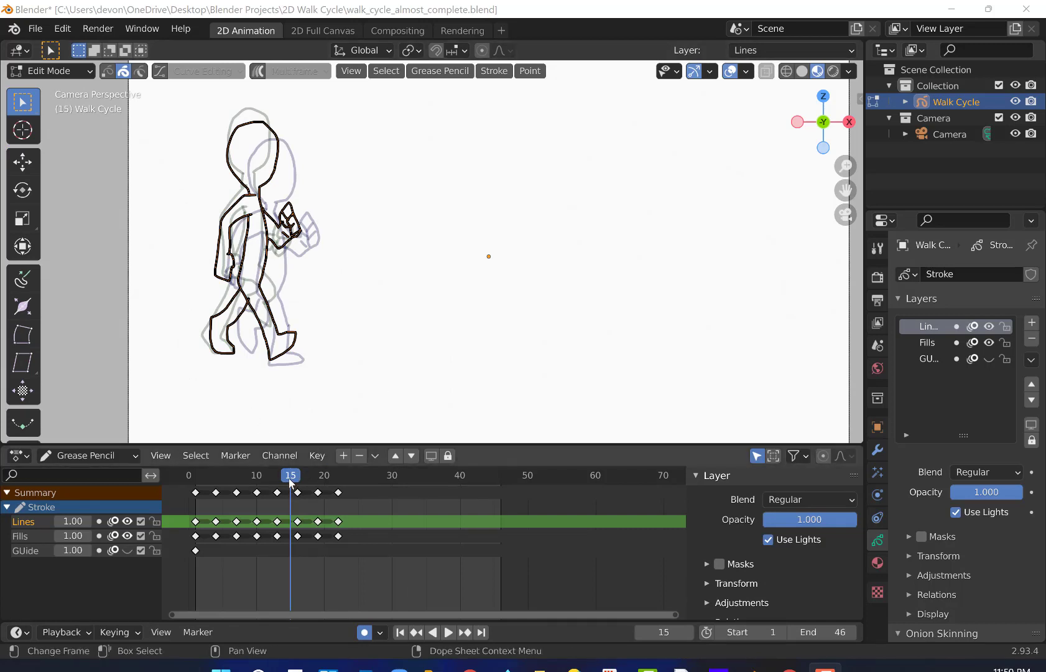
{"action": "key", "text": "space"}
{"action": "mouse_move", "coordinate": [288, 476]}
{"action": "left_mouse_down"}
{"action": "mouse_move", "coordinate": [340, 481]}
{"action": "mouse_move", "coordinate": [201, 479]}
{"action": "mouse_move", "coordinate": [193, 492]}
{"action": "mouse_move", "coordinate": [352, 490]}
{"action": "left_mouse_up"}
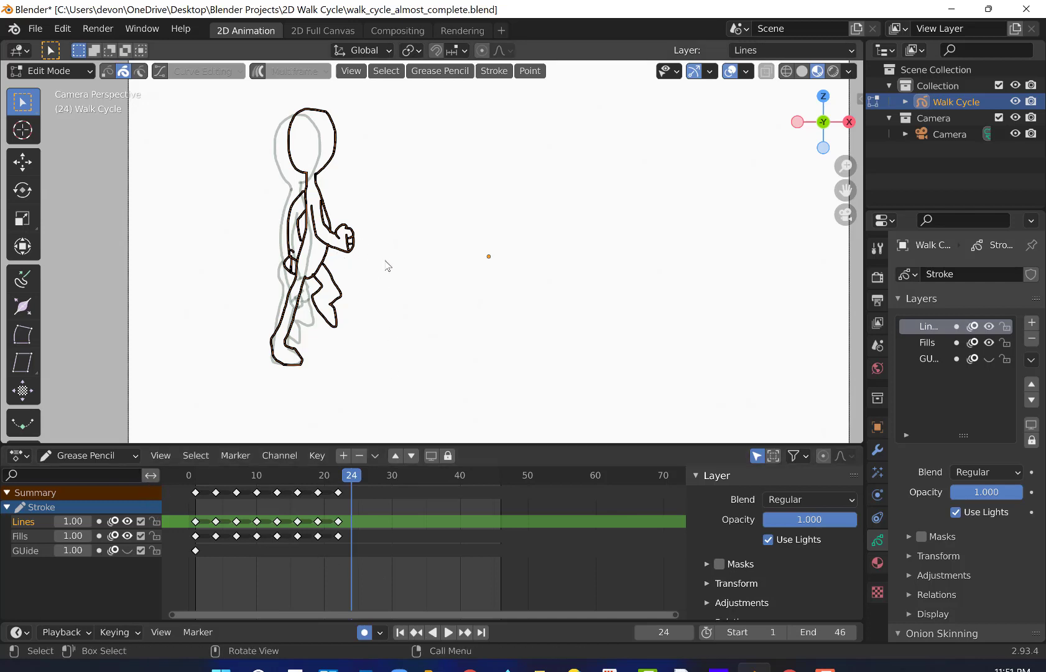
Box-select all walk cycle keyframes and duplicate them starting at frame 24
{"action": "left_click", "coordinate": [522, 572]}
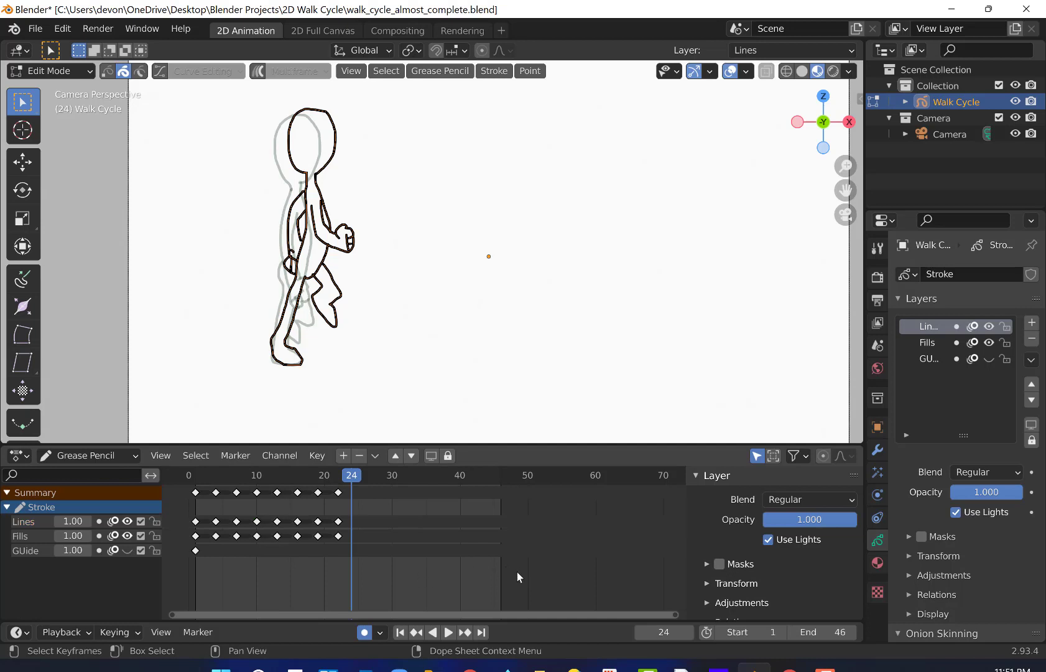
{"action": "left_click_drag", "start_coordinate": [517, 572], "coordinate": [195, 494]}
{"action": "key", "text": "shift+d"}
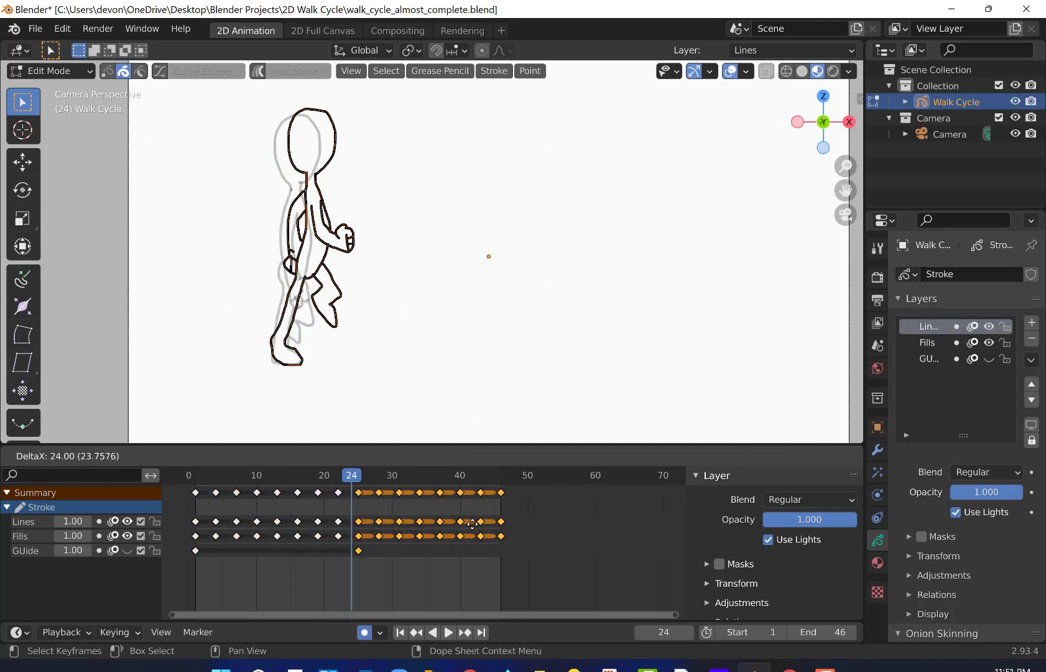
{"action": "left_click", "coordinate": [470, 526]}
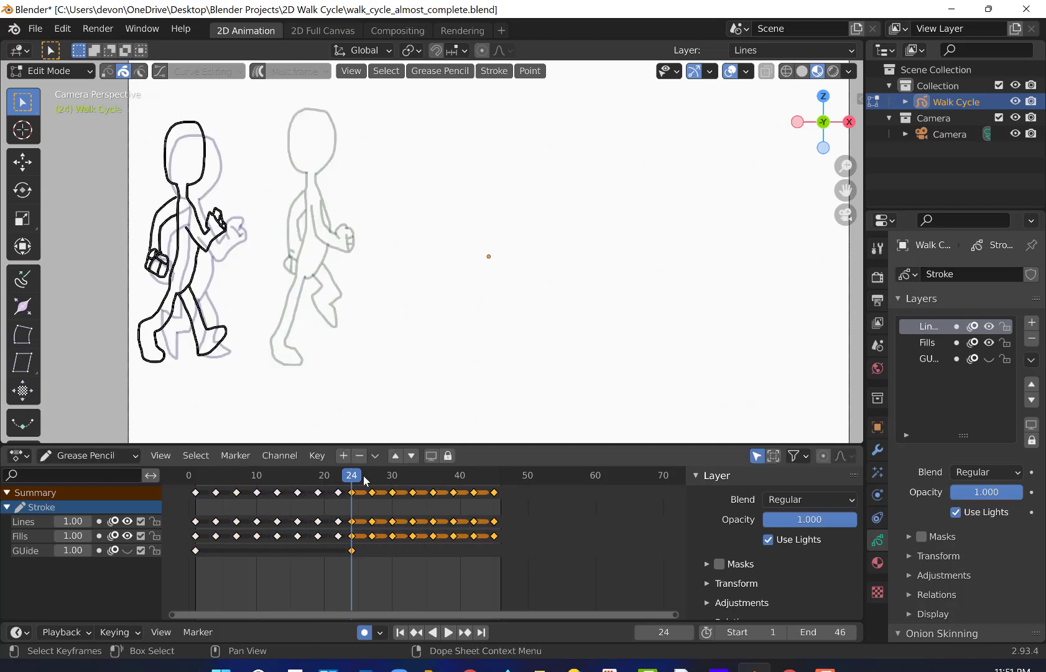
Shift the duplicated keyframes so they begin at frame 25
{"action": "left_click_drag", "start_coordinate": [365, 479], "coordinate": [340, 488]}
{"action": "key", "text": "Right"}
{"action": "key", "text": "Right"}
{"action": "key", "text": "Right"}
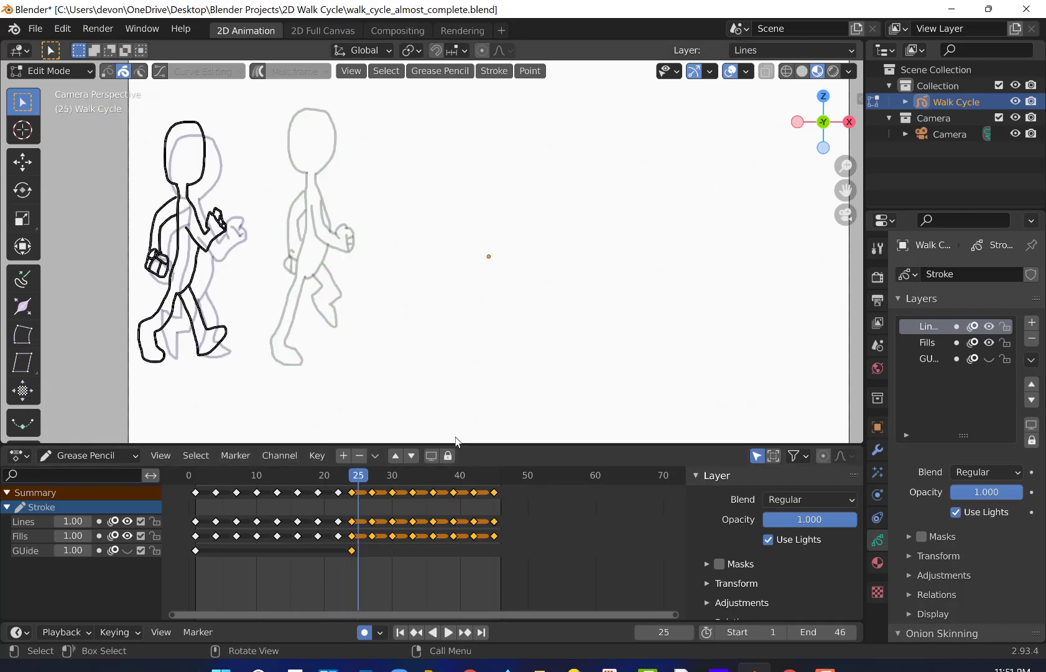
{"action": "key", "text": "g"}
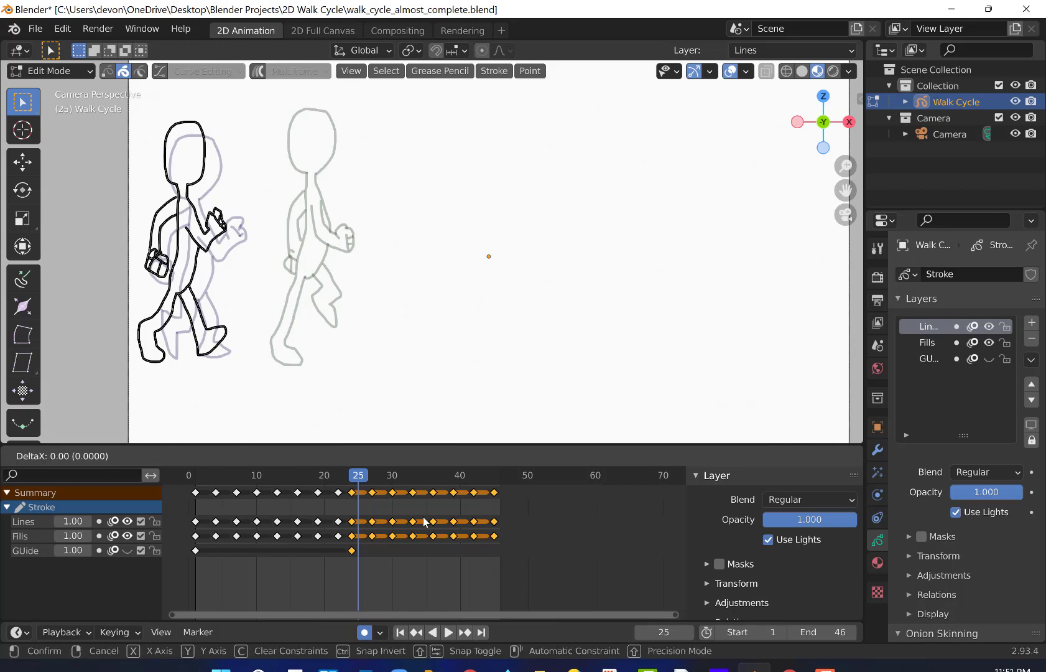
{"action": "left_click", "coordinate": [430, 515]}
{"action": "left_click_drag", "start_coordinate": [368, 478], "coordinate": [338, 475]}
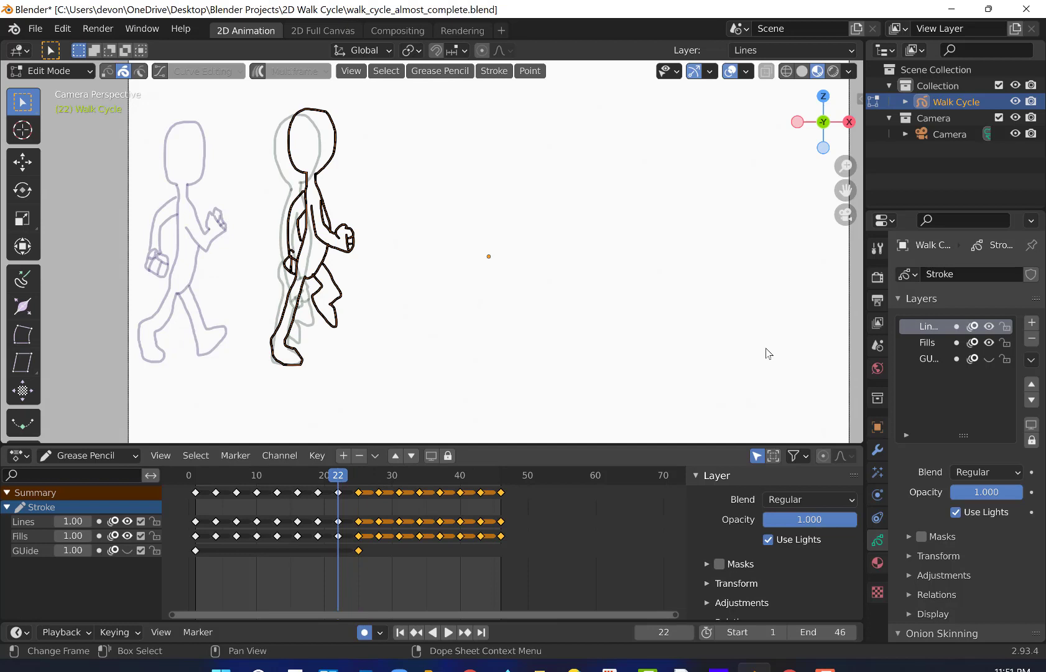
{"action": "left_click", "coordinate": [973, 328]}
{"action": "key", "text": "space"}
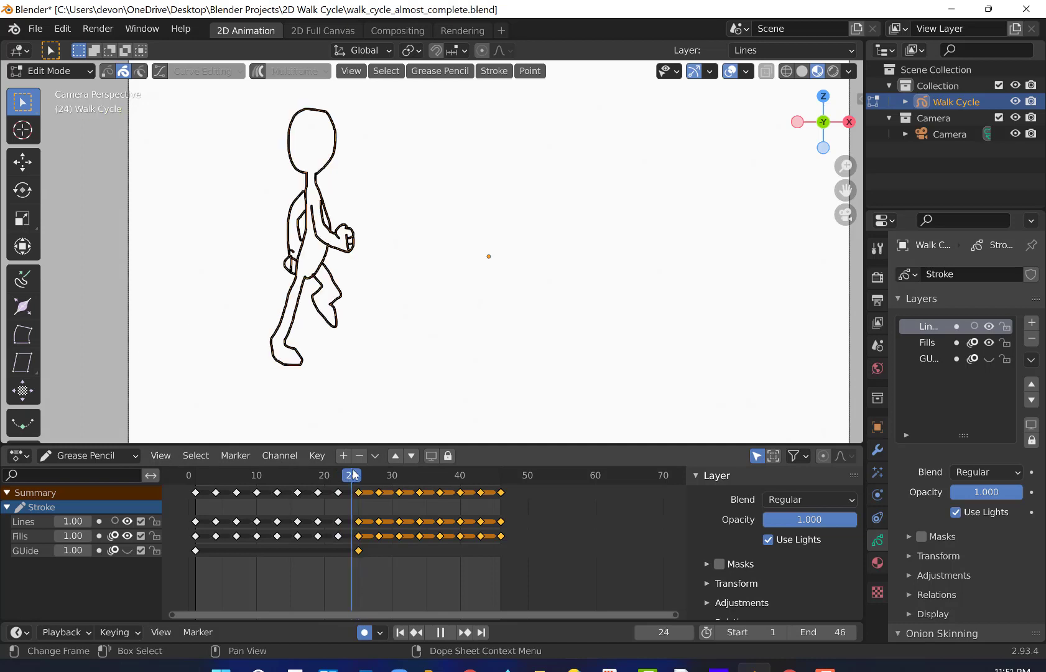
{"action": "mouse_move", "coordinate": [355, 475]}
{"action": "left_mouse_down"}
{"action": "mouse_move", "coordinate": [346, 475]}
{"action": "mouse_move", "coordinate": [359, 474]}
{"action": "left_mouse_up"}
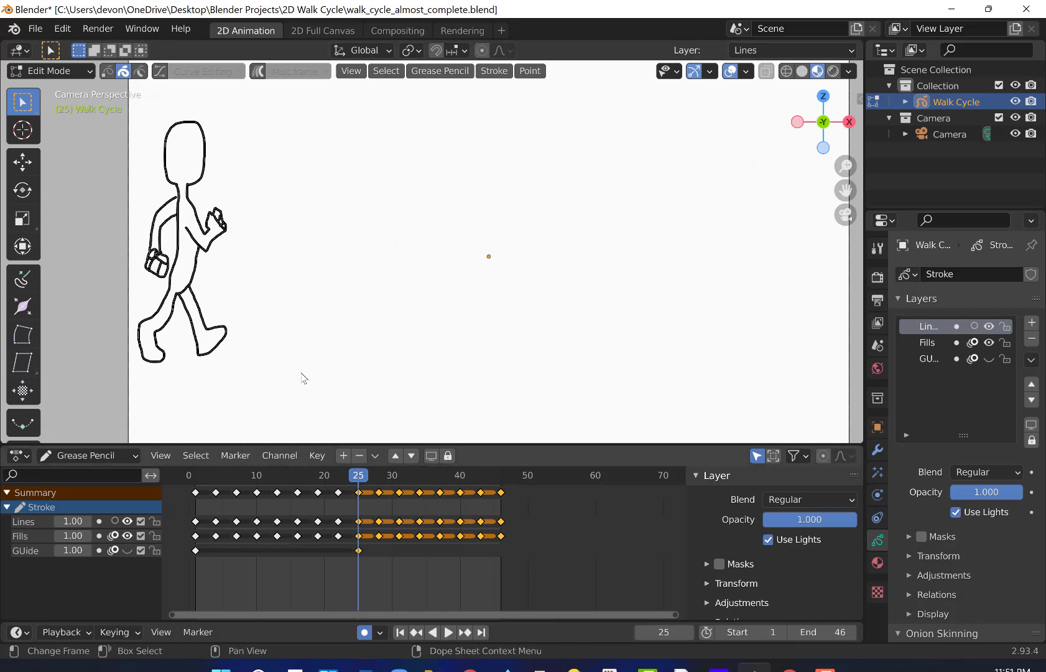
{"action": "mouse_move", "coordinate": [356, 475]}
{"action": "left_mouse_down"}
{"action": "mouse_move", "coordinate": [197, 475]}
{"action": "mouse_move", "coordinate": [359, 481]}
{"action": "left_mouse_up"}
{"action": "left_click", "coordinate": [974, 326]}
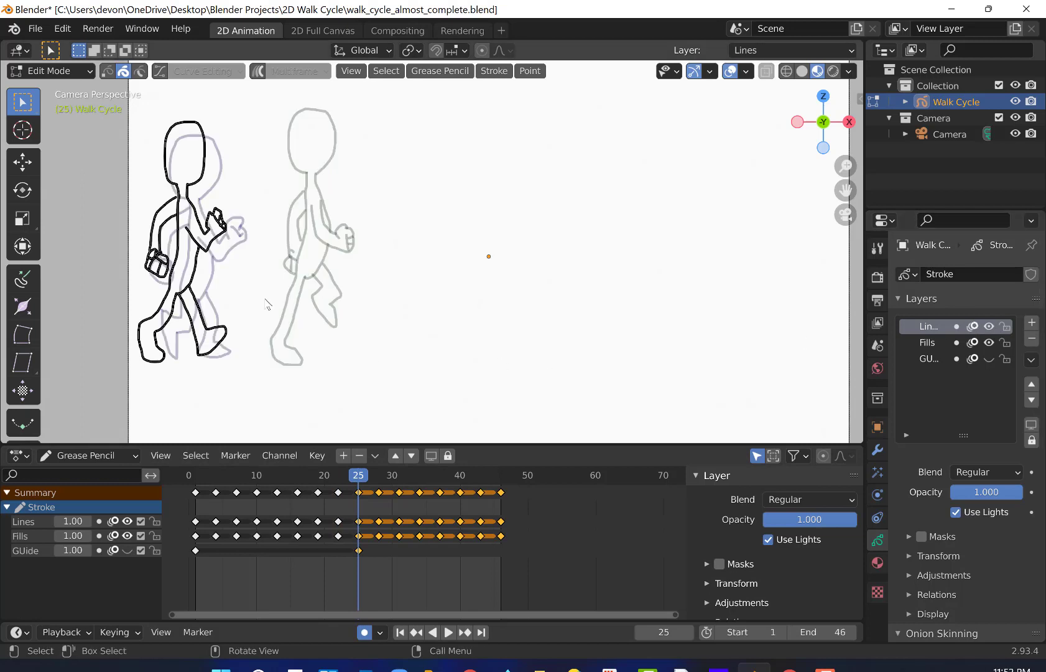
{"action": "mouse_move", "coordinate": [145, 111]}
{"action": "left_mouse_down"}
{"action": "mouse_move", "coordinate": [275, 432]}
{"action": "mouse_move", "coordinate": [272, 415]}
{"action": "left_mouse_up"}
Move the figures at frames 25 and 28 rightward along X
{"action": "key", "text": "g"}
{"action": "key", "text": "x"}
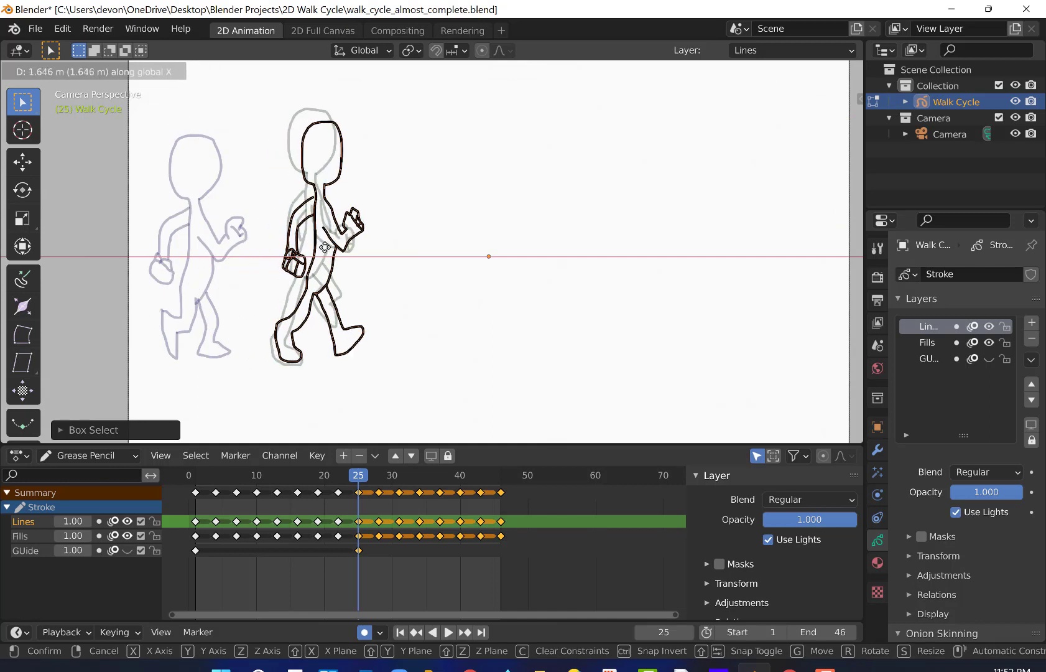
{"action": "left_click", "coordinate": [322, 246]}
{"action": "key", "text": "space"}
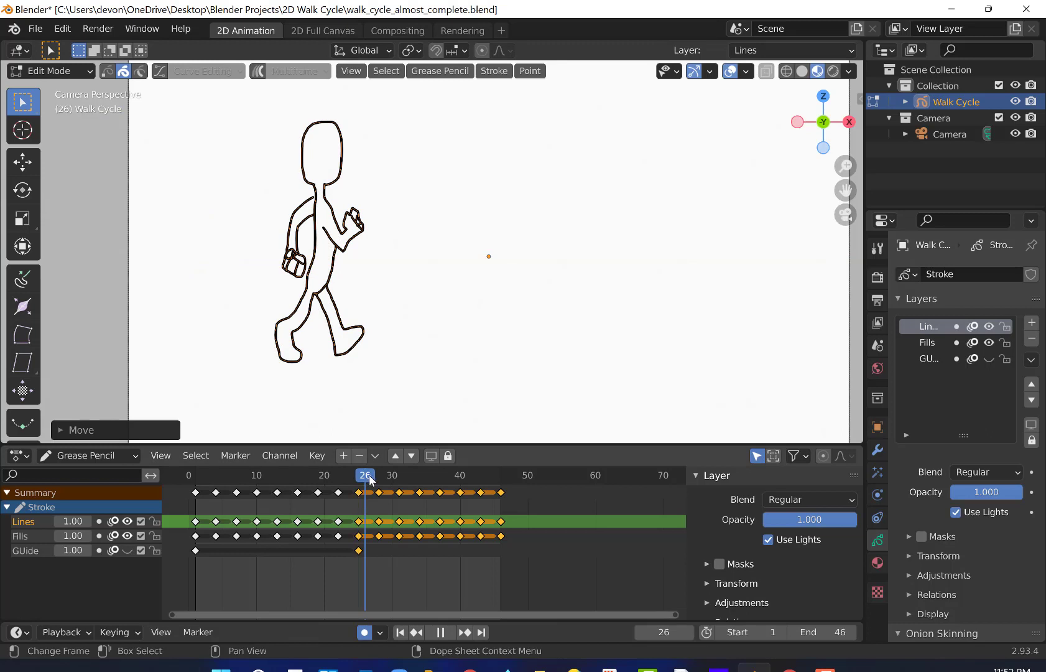
{"action": "key", "text": "space"}
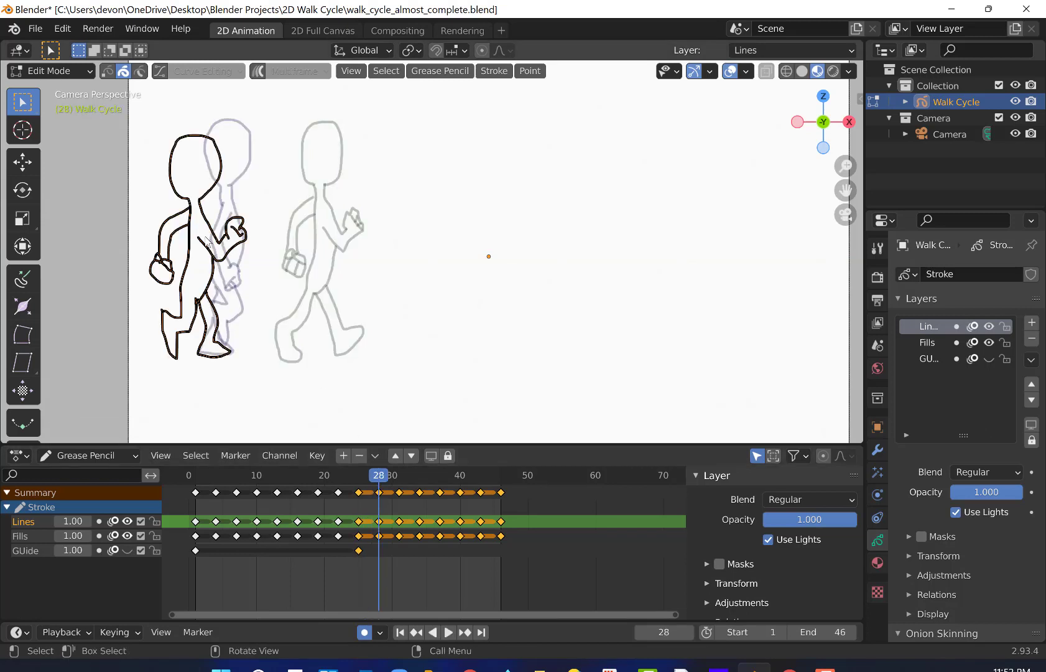
{"action": "key", "text": "g"}
{"action": "key", "text": "x"}
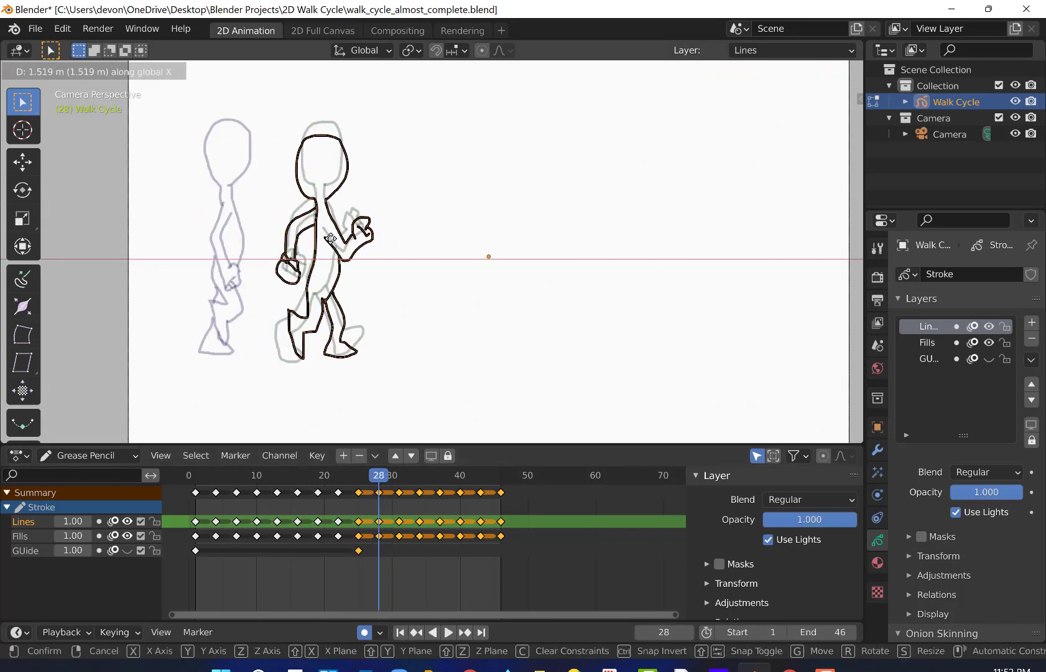
{"action": "left_click", "coordinate": [328, 240]}
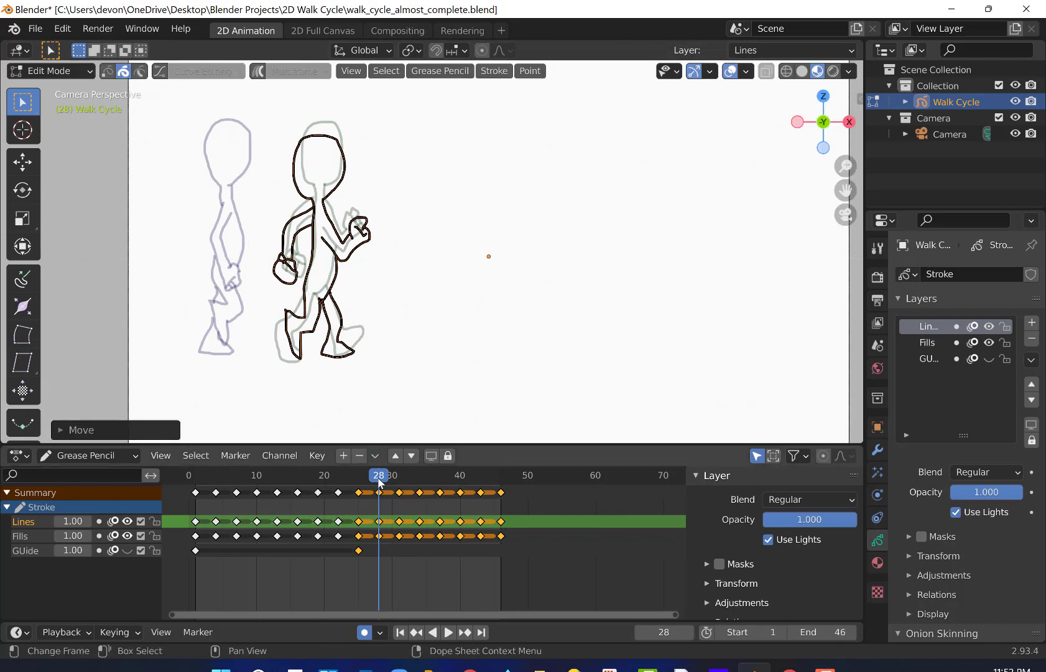
Move the figures at frames 31 and 34 rightward along X
{"action": "left_click_drag", "start_coordinate": [381, 482], "coordinate": [396, 476]}
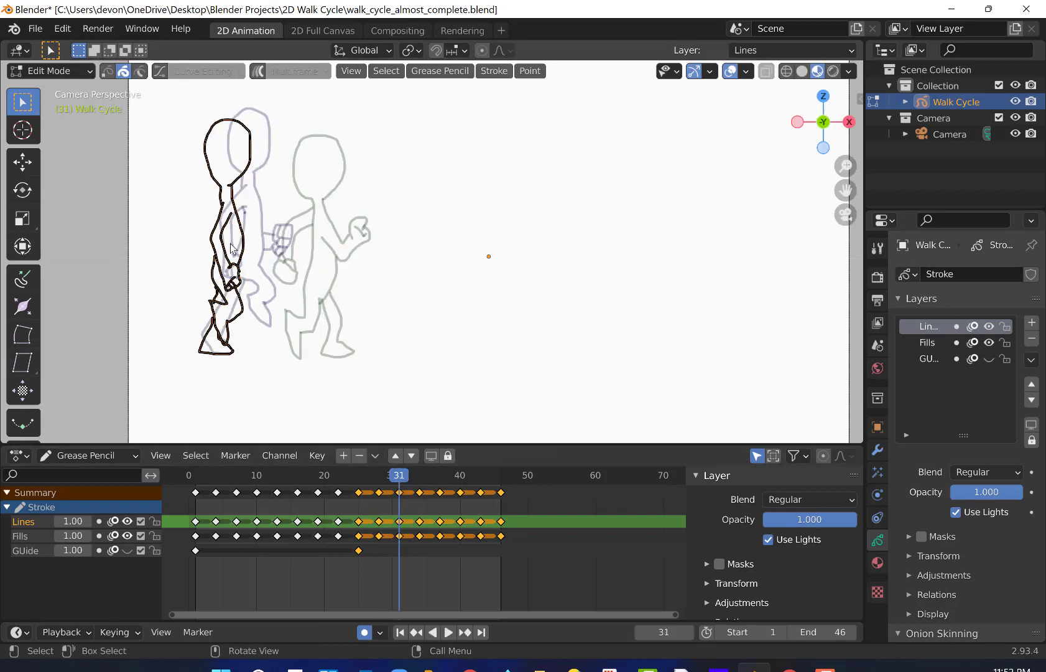
{"action": "key", "text": "g"}
{"action": "key", "text": "x"}
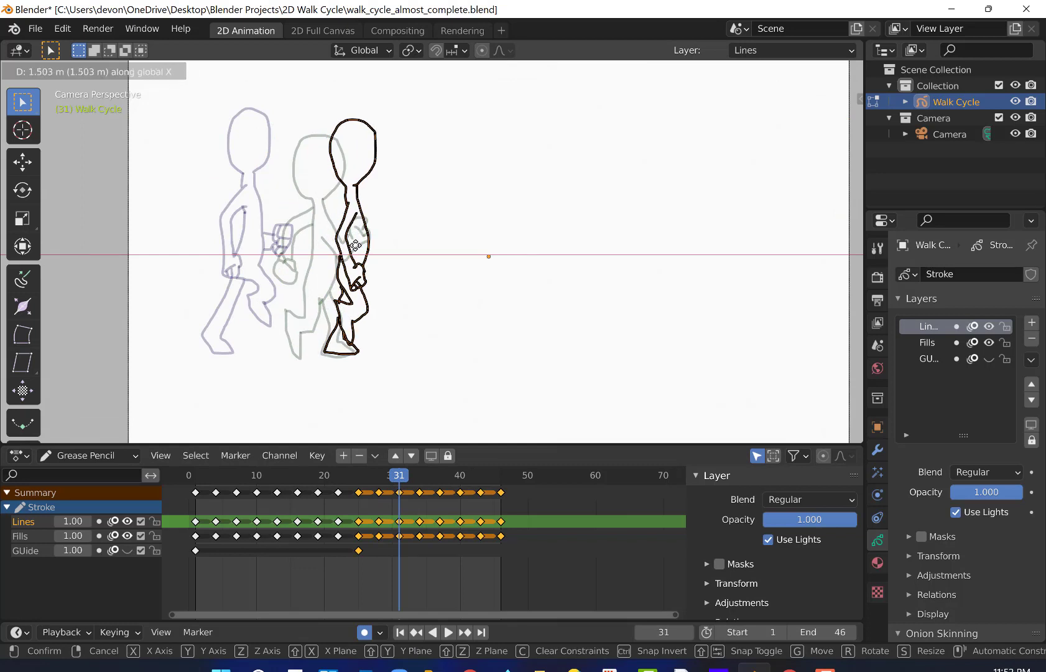
{"action": "left_click", "coordinate": [355, 245]}
{"action": "key", "text": "Right"}
{"action": "key", "text": "Right"}
{"action": "key", "text": "Right"}
{"action": "key", "text": "g"}
{"action": "key", "text": "x"}
{"action": "left_click", "coordinate": [384, 239]}
Move the figures at frames 37 and 40 rightward along X
{"action": "key", "text": "space"}
{"action": "key", "text": "space"}
{"action": "key", "text": "g"}
{"action": "key", "text": "x"}
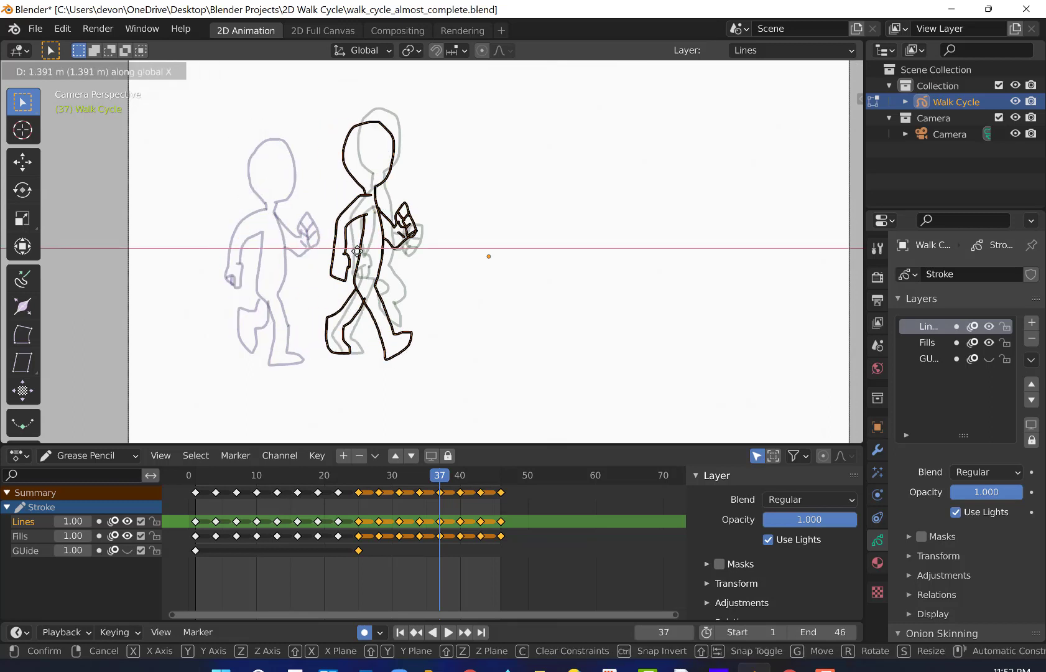
{"action": "left_click", "coordinate": [372, 253]}
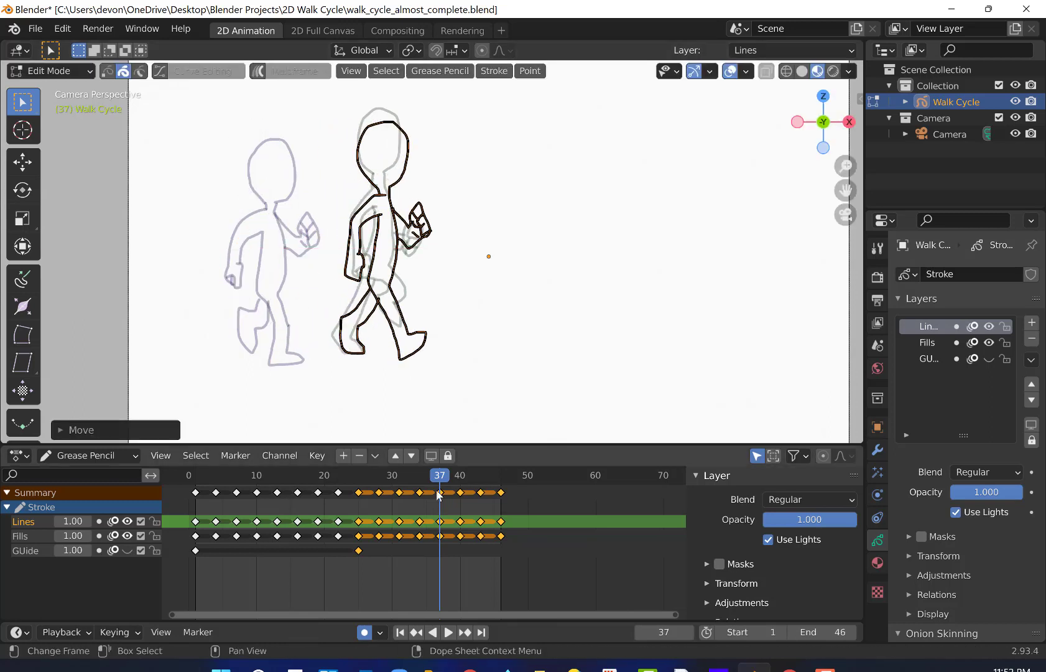
{"action": "left_click_drag", "start_coordinate": [448, 475], "coordinate": [460, 475]}
{"action": "key", "text": "g"}
{"action": "key", "text": "x"}
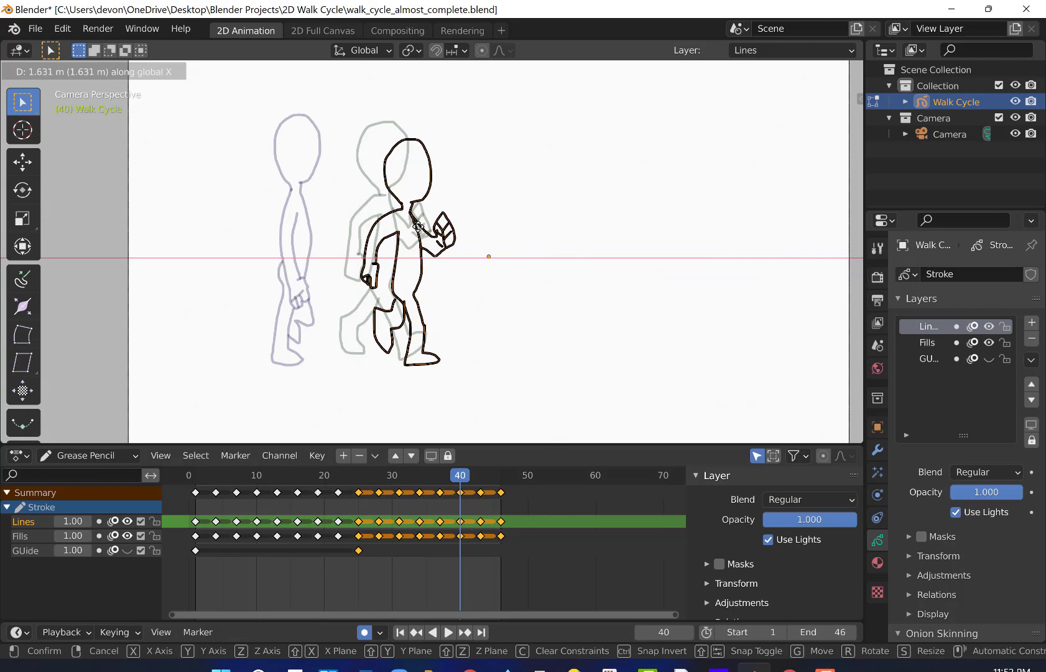
{"action": "left_click", "coordinate": [425, 236]}
Move the figures at frames 43 and 46 rightward along X
{"action": "left_click_drag", "start_coordinate": [458, 476], "coordinate": [479, 473]}
{"action": "key", "text": "g"}
{"action": "key", "text": "x"}
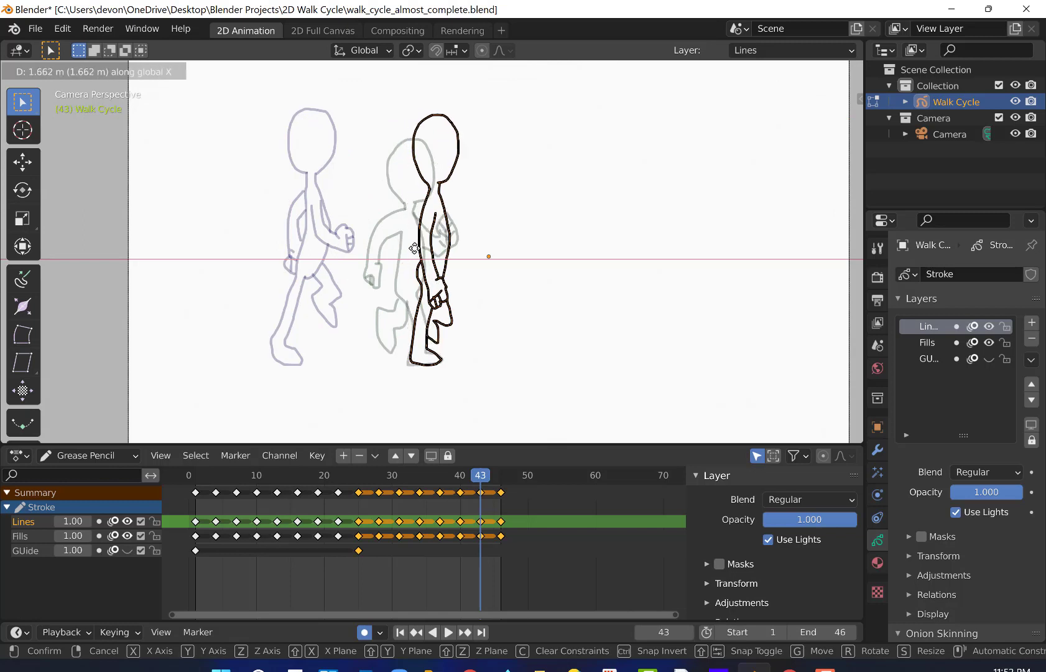
{"action": "left_click", "coordinate": [416, 247]}
{"action": "left_click_drag", "start_coordinate": [479, 467], "coordinate": [502, 478]}
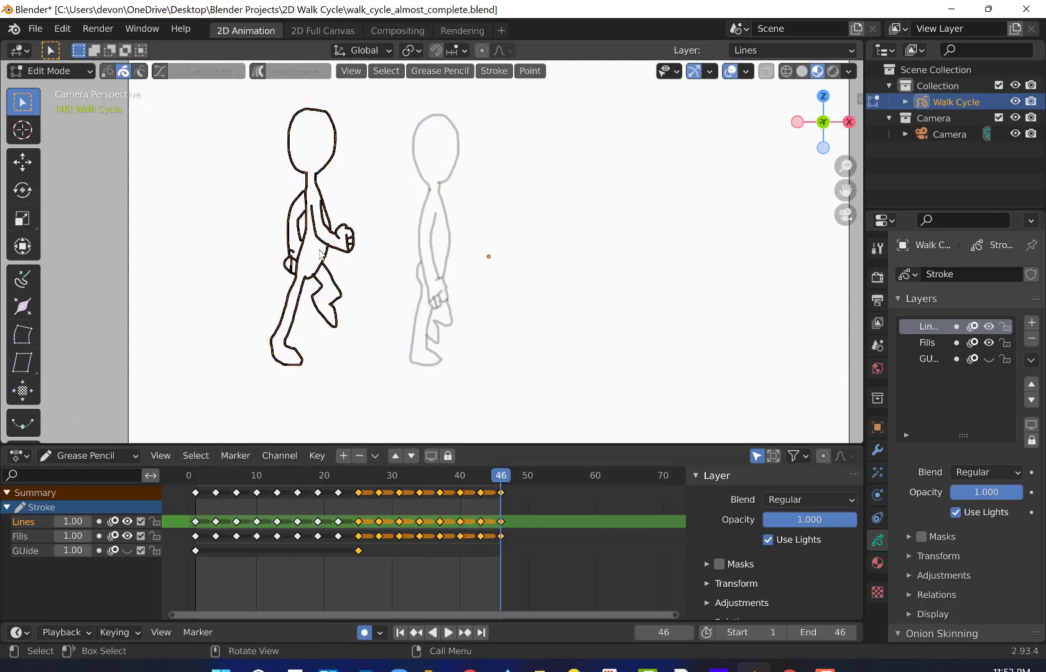
{"action": "key", "text": "g"}
{"action": "key", "text": "x"}
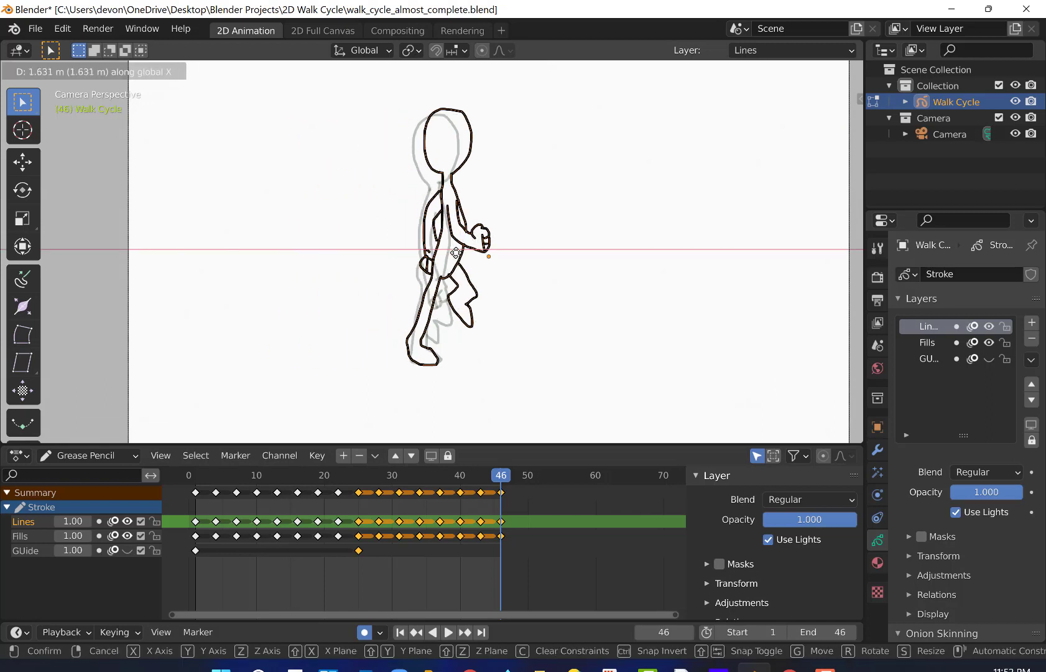
{"action": "left_click", "coordinate": [457, 254]}
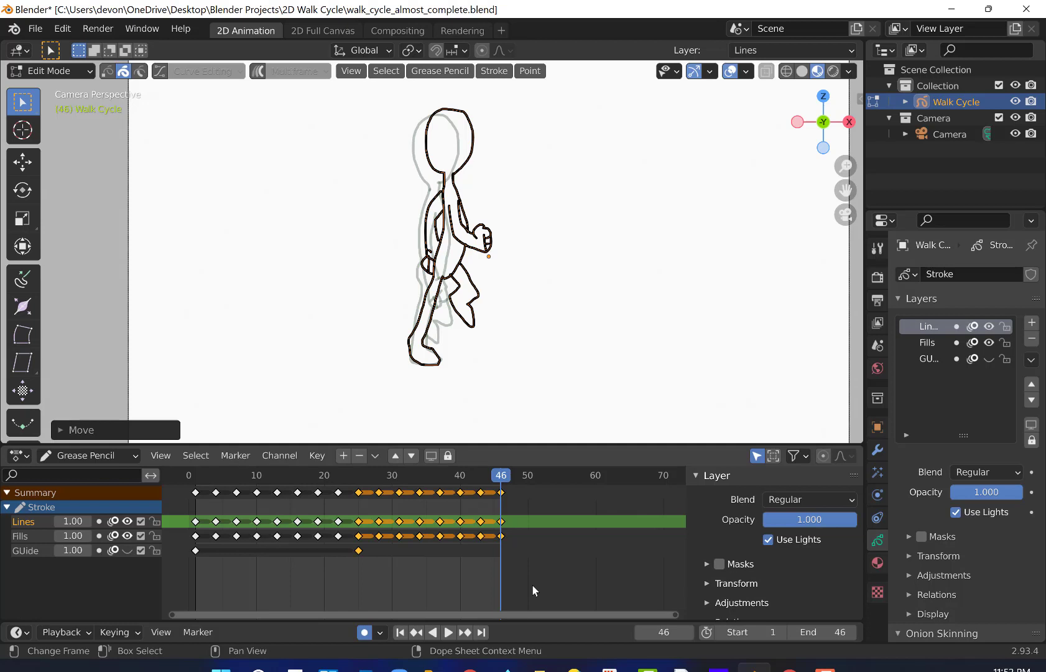
Duplicate the frame-1 keyframes to frame 49
{"action": "left_click", "coordinate": [196, 493]}
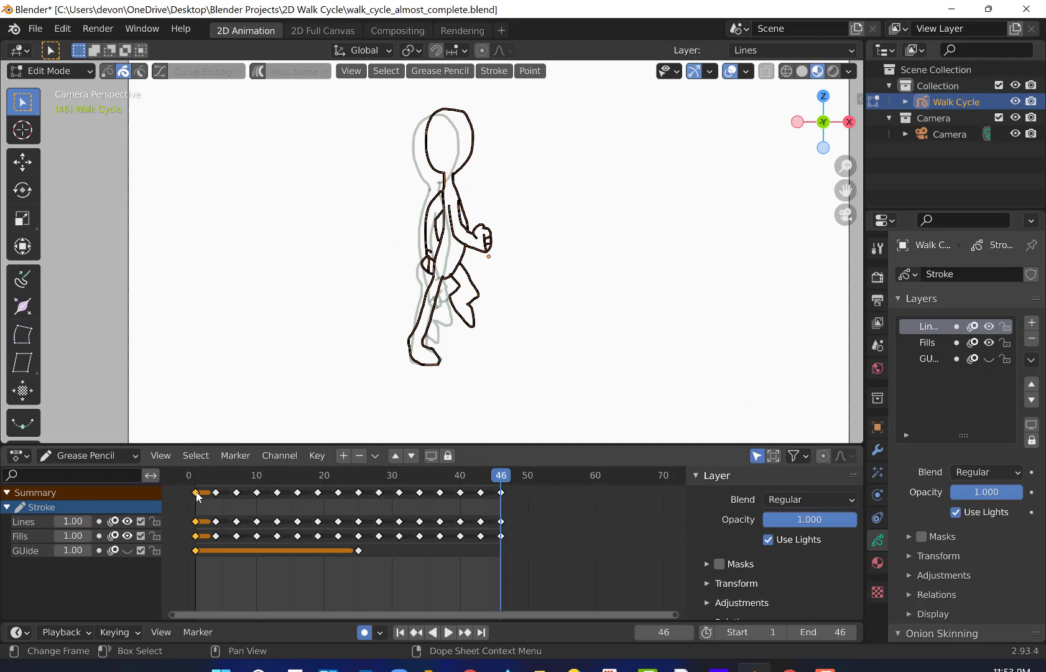
{"action": "key", "text": "shift+d"}
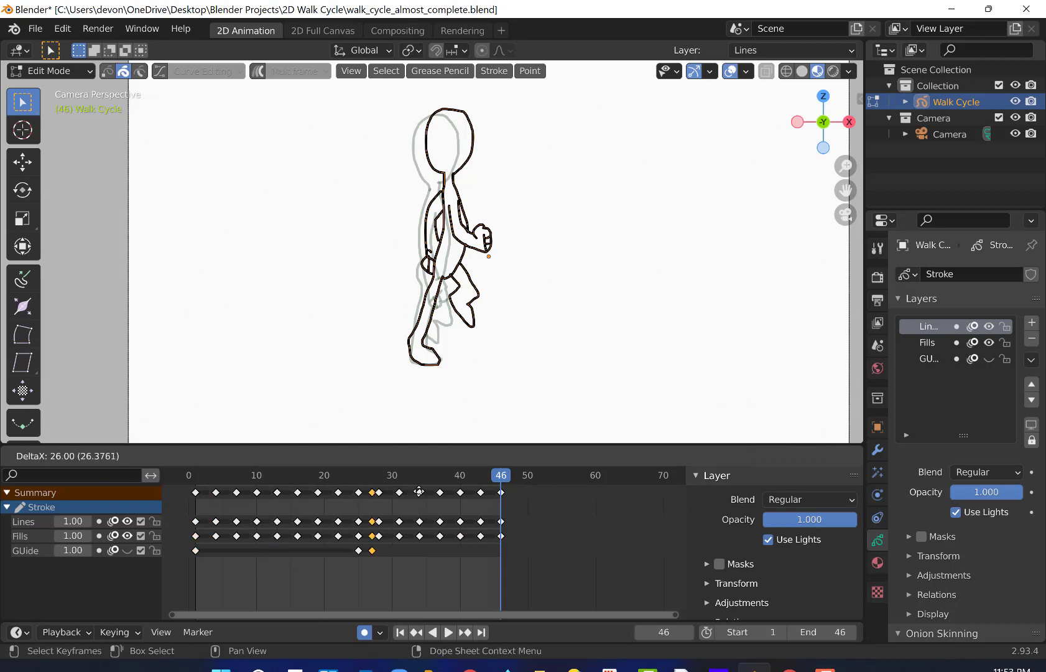
{"action": "left_click", "coordinate": [522, 491]}
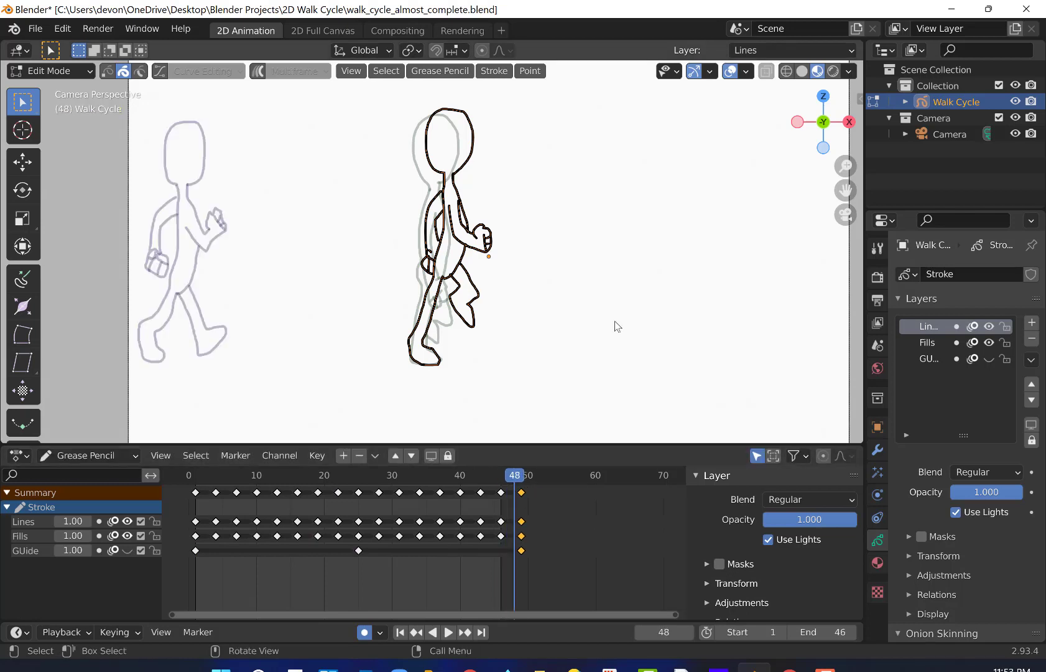
{"action": "key", "text": "Right"}
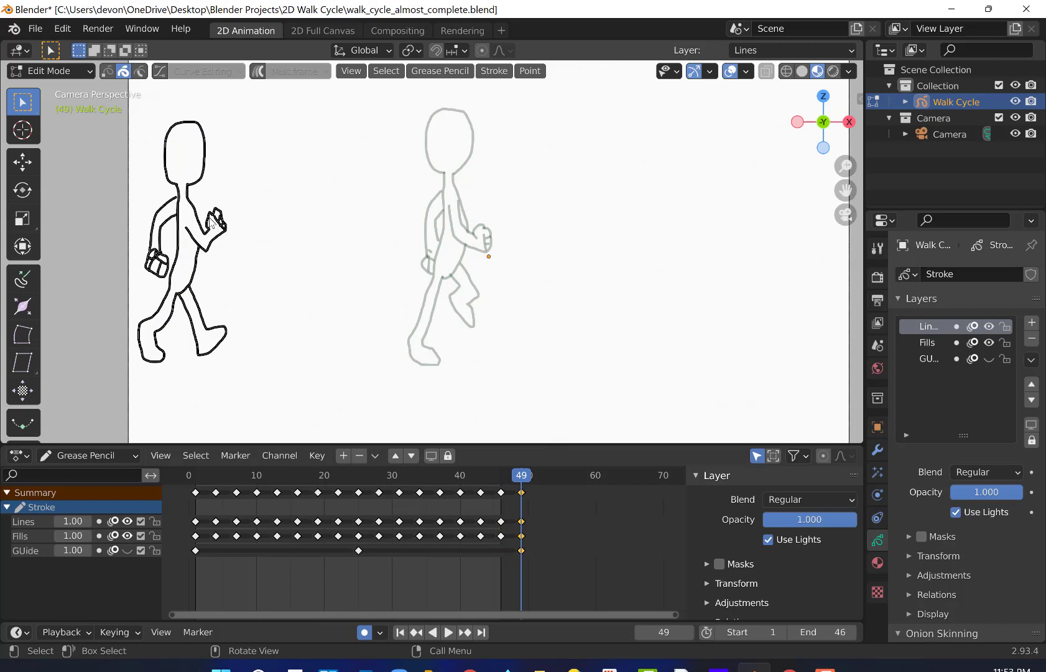
Shift the frame-49 figure right along X to line up with the stride
{"action": "left_click_drag", "start_coordinate": [134, 118], "coordinate": [281, 398]}
{"action": "key", "text": "g"}
{"action": "key", "text": "x"}
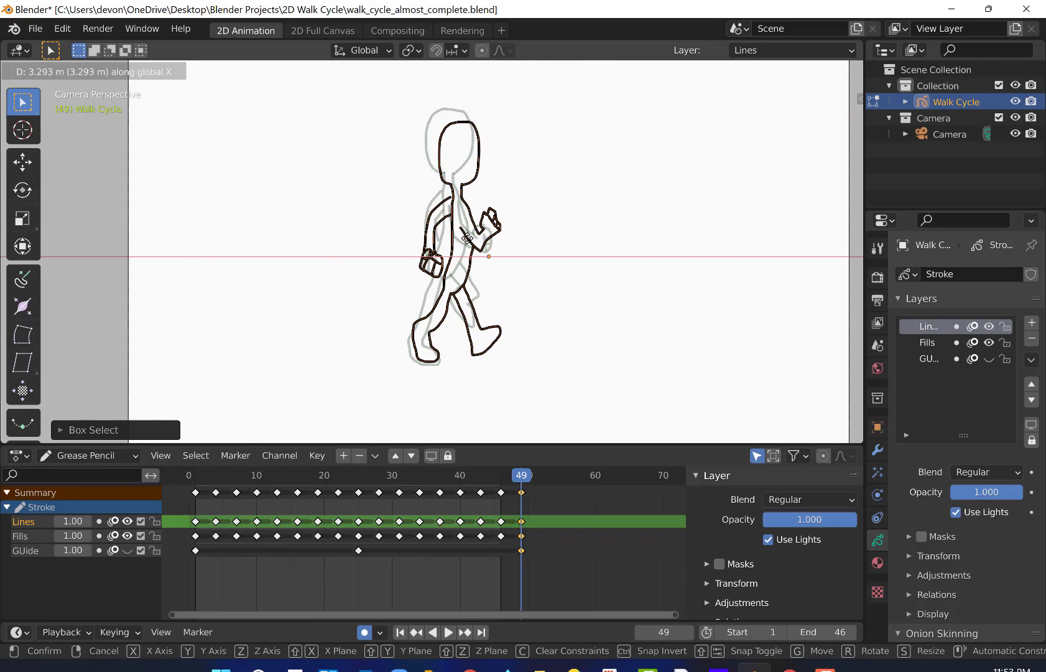
{"action": "left_click", "coordinate": [470, 240]}
{"action": "left_click", "coordinate": [574, 436]}
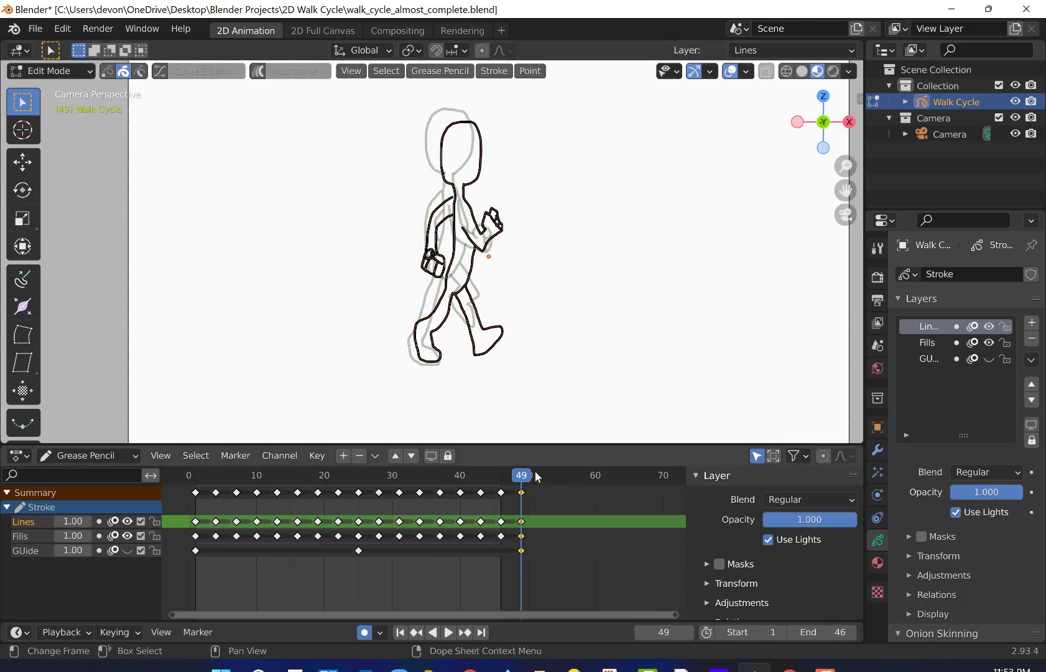
{"action": "left_click_drag", "start_coordinate": [527, 479], "coordinate": [522, 479]}
Set the animation End frame to 49 and play the two-stride loop
{"action": "left_click", "coordinate": [838, 633]}
{"action": "type", "text": "49"}
{"action": "key", "text": "Return"}
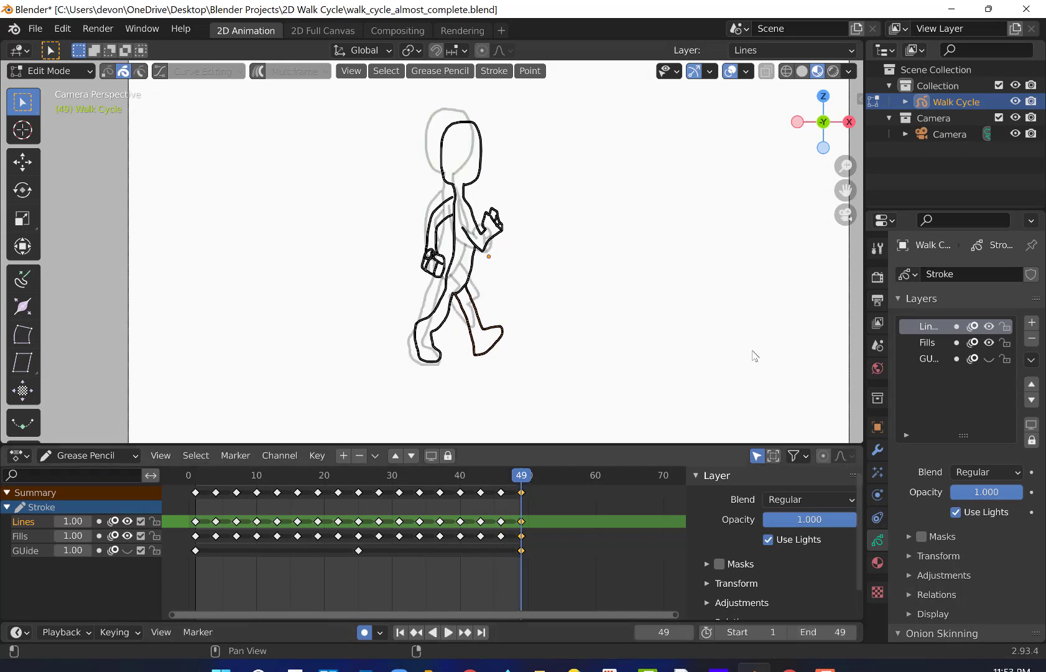
{"action": "key", "text": "space"}
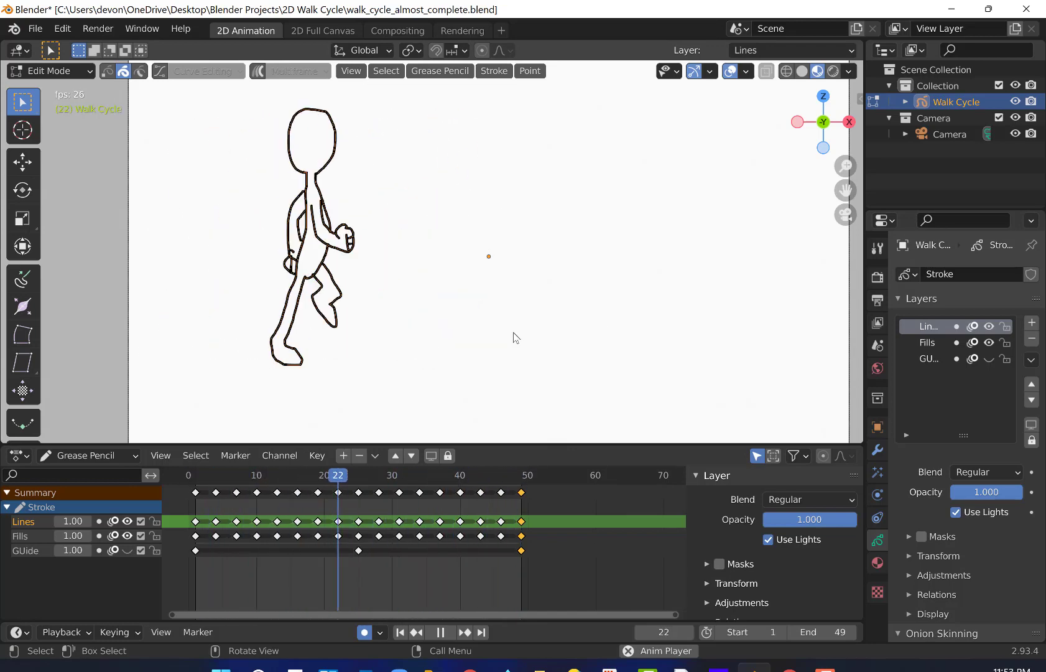
Stop playback, return to frame 1, and save walk_cycle_almost_complete.blend
{"action": "key", "text": "space"}
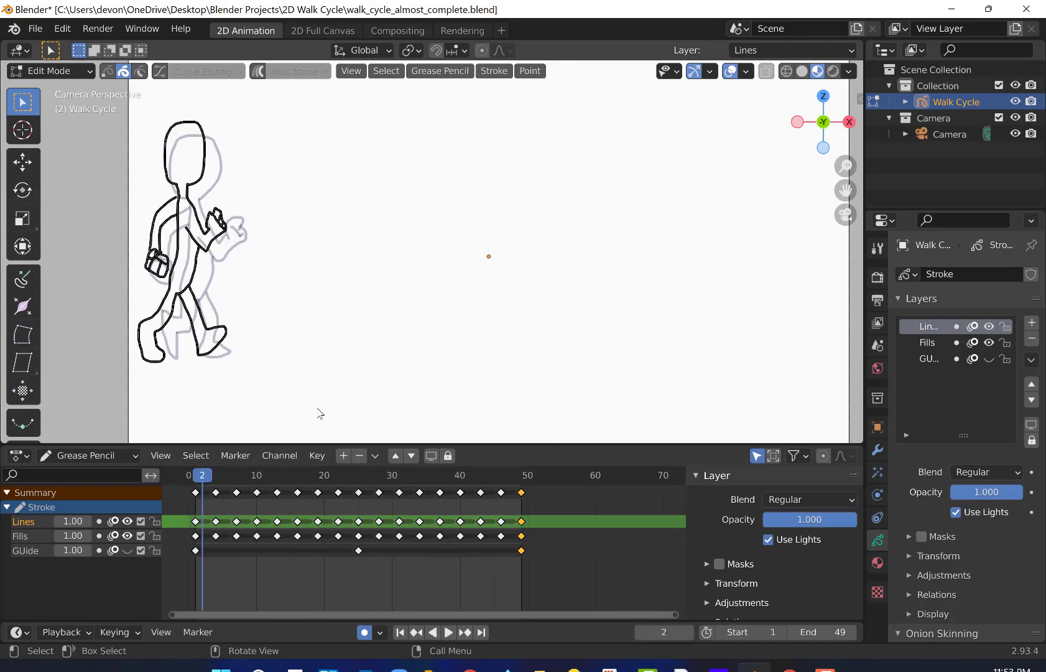
{"action": "left_click_drag", "start_coordinate": [204, 482], "coordinate": [195, 482]}
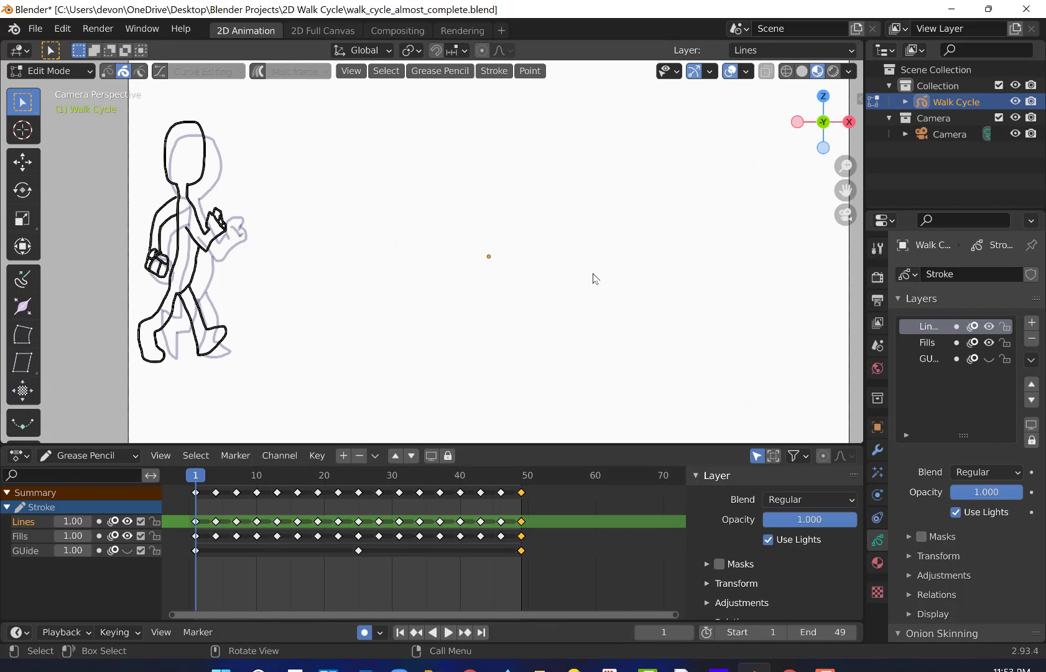
{"action": "left_click", "coordinate": [36, 29]}
{"action": "left_click", "coordinate": [74, 135]}
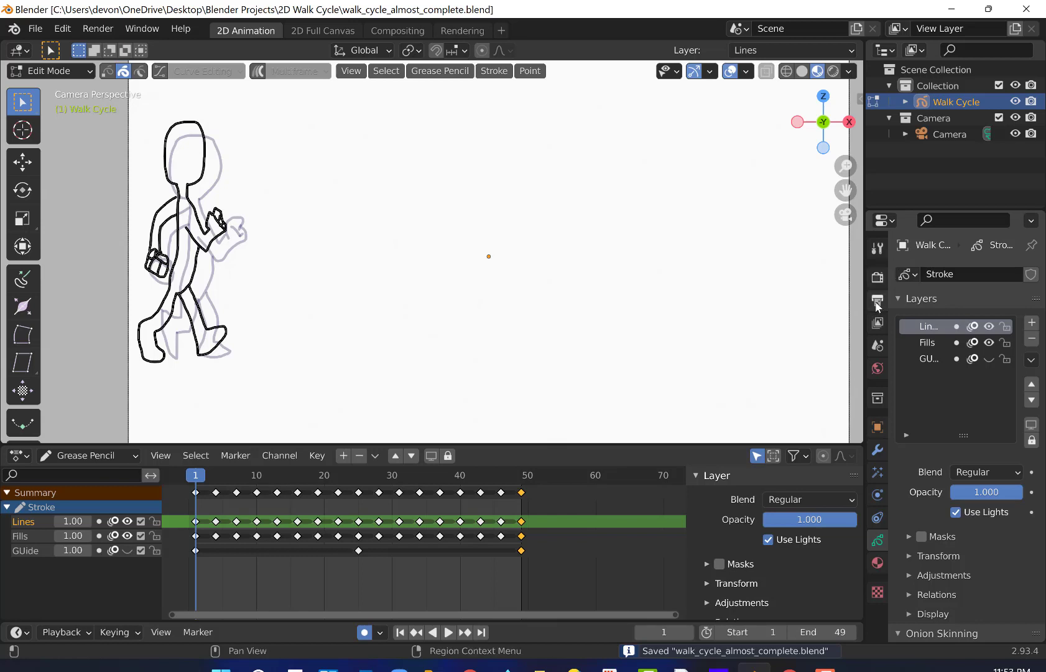
Set the render output path to Desktop/Blender Projects/2D Walk Cycle
{"action": "left_click", "coordinate": [877, 301]}
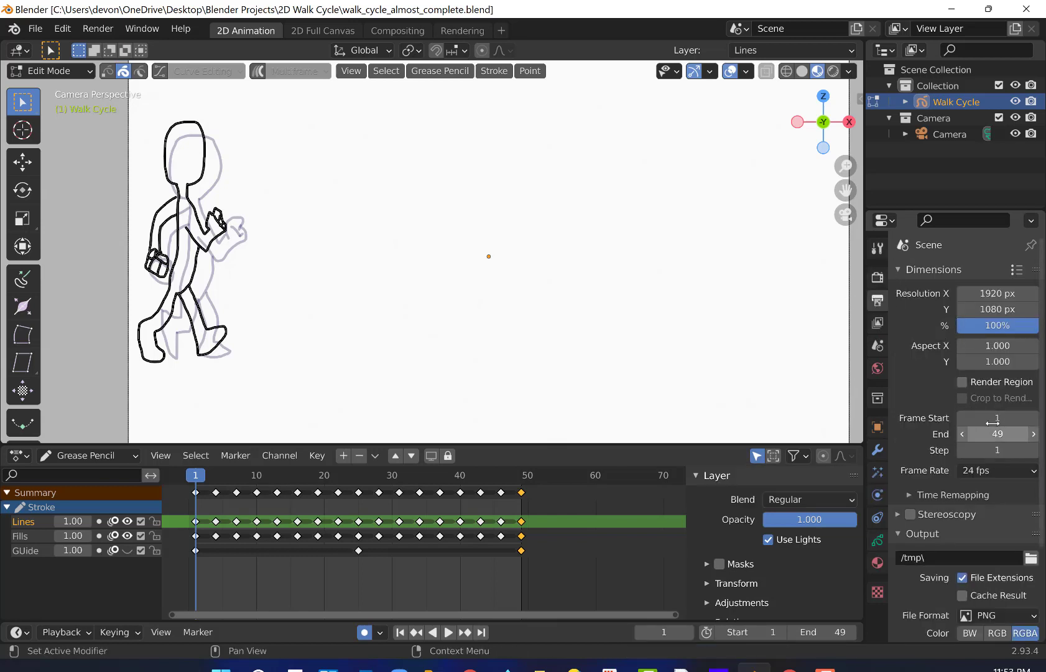
{"action": "scroll", "coordinate": [997, 542], "scroll_direction": "down", "scroll_amount": 2}
{"action": "left_click", "coordinate": [1030, 520]}
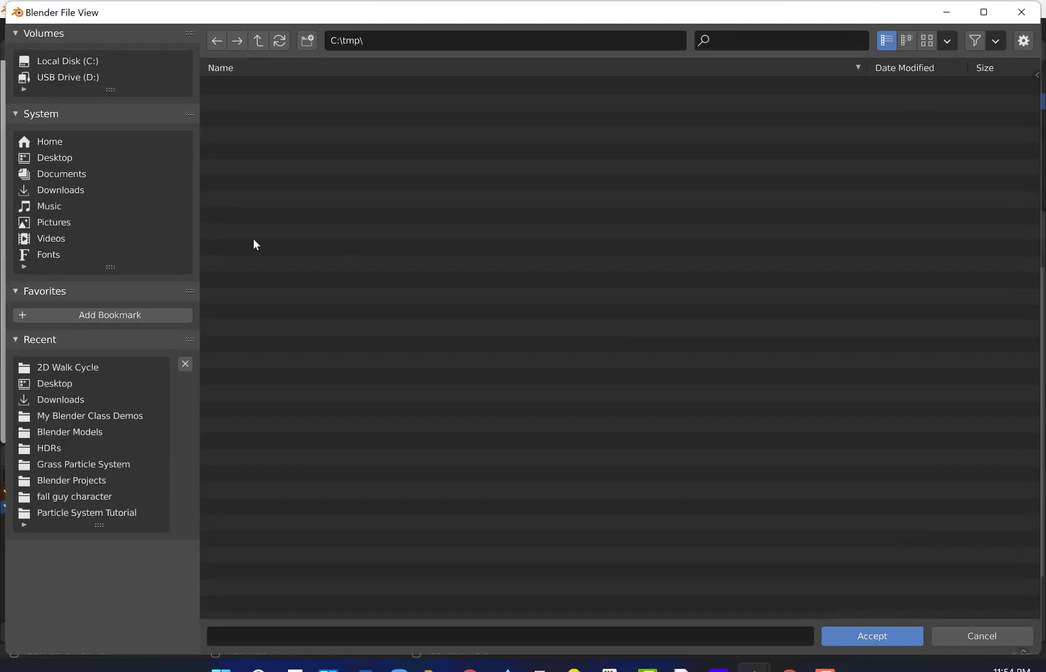
{"action": "left_click", "coordinate": [57, 159]}
{"action": "left_click", "coordinate": [257, 85]}
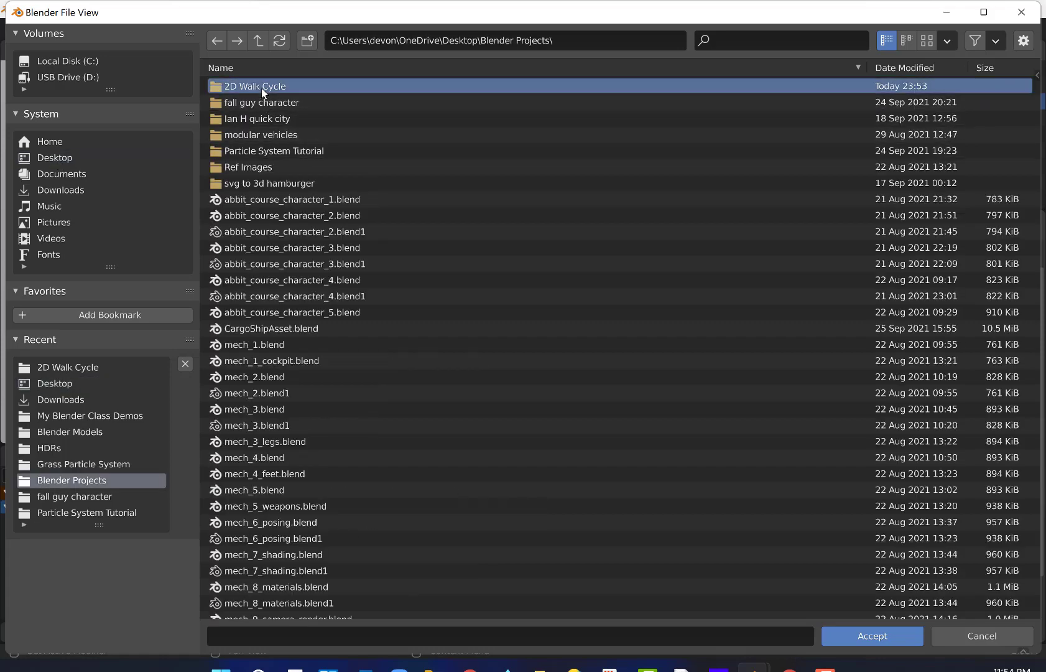
{"action": "left_click", "coordinate": [261, 88]}
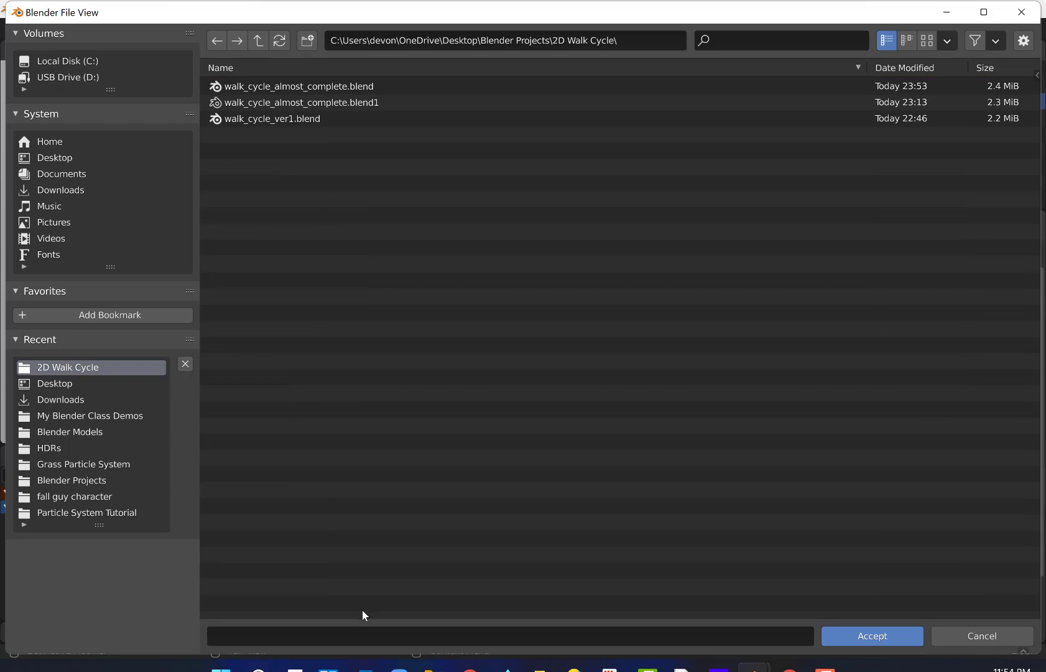
{"action": "left_click", "coordinate": [850, 635]}
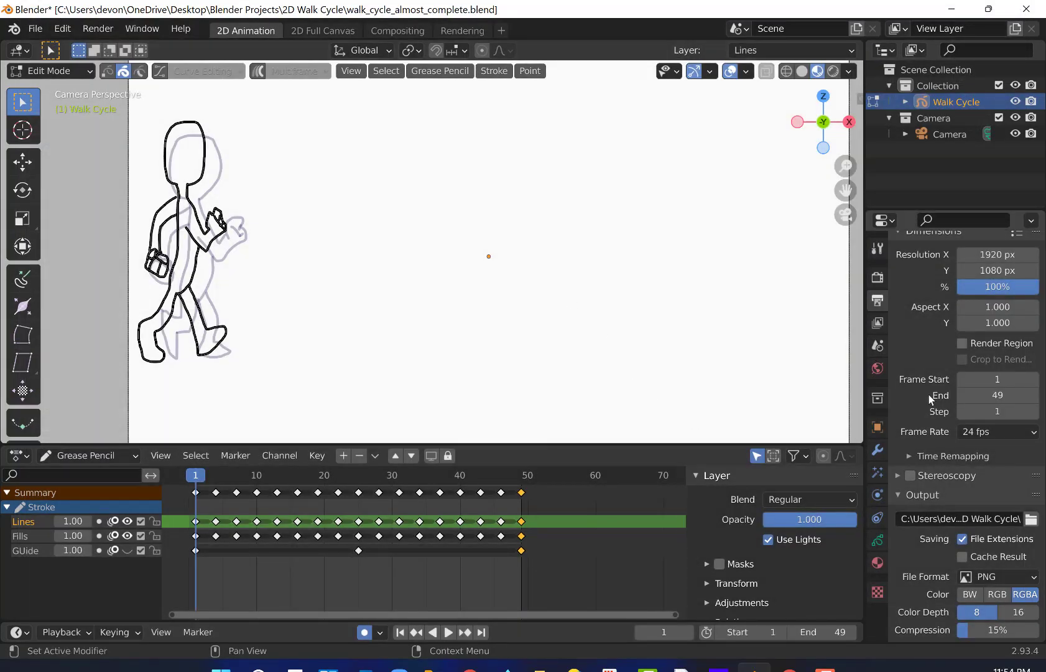
Set the output file format to AVI JPEG
{"action": "scroll", "coordinate": [977, 507], "scroll_direction": "down", "scroll_amount": 2}
{"action": "left_click", "coordinate": [1007, 539]}
{"action": "left_click", "coordinate": [974, 412]}
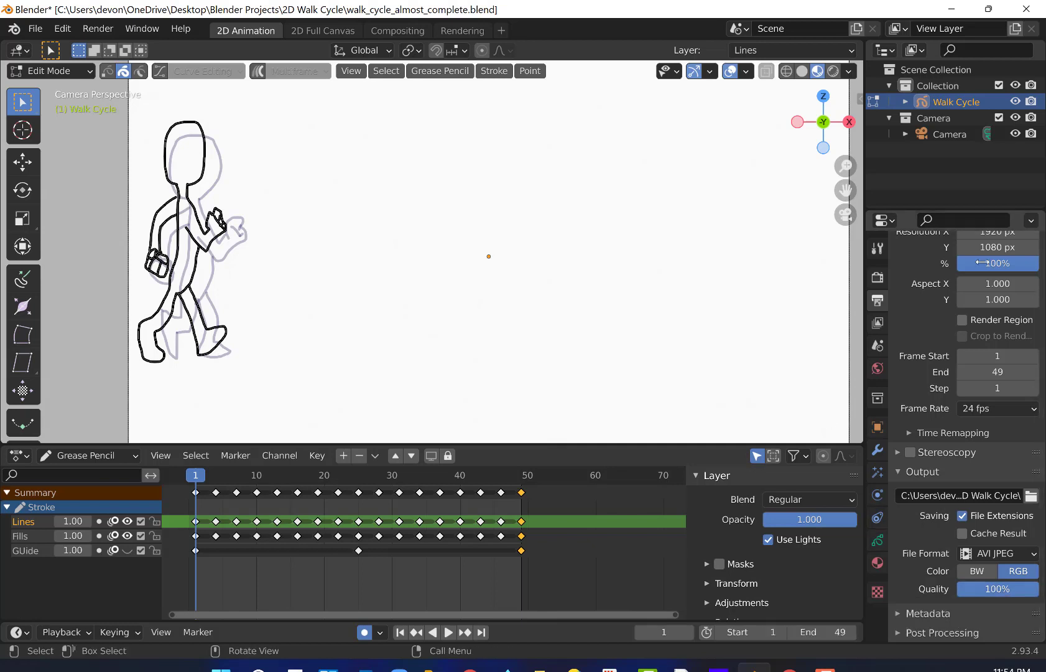
Save the file, render the full 49-frame animation, then dismiss the render window
{"action": "left_click", "coordinate": [35, 32]}
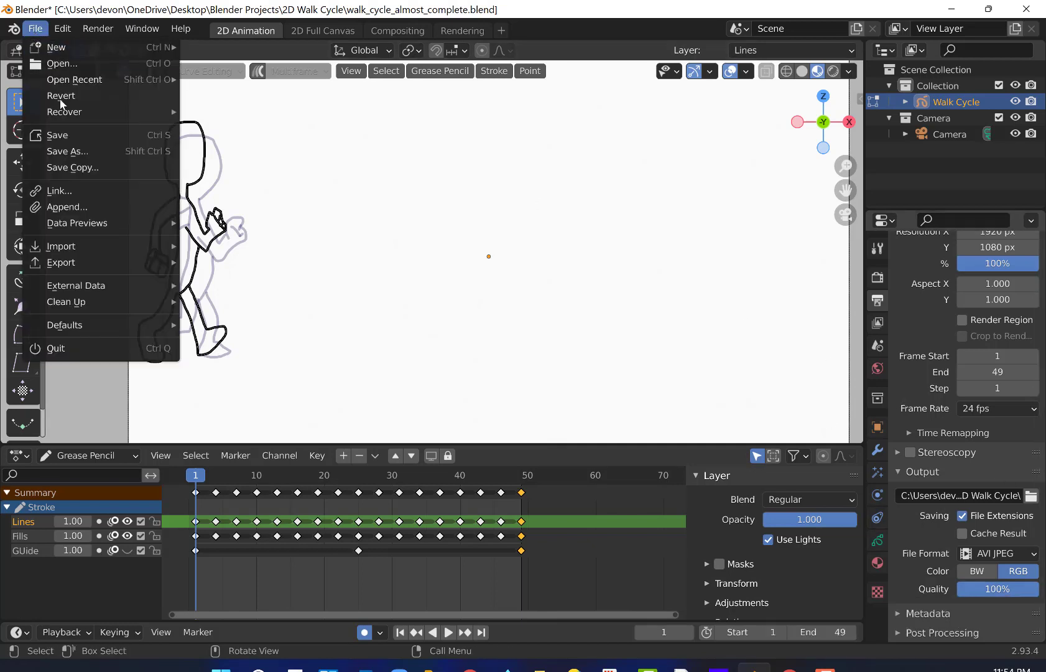
{"action": "left_click", "coordinate": [66, 133]}
{"action": "left_click", "coordinate": [101, 31]}
{"action": "left_click", "coordinate": [110, 63]}
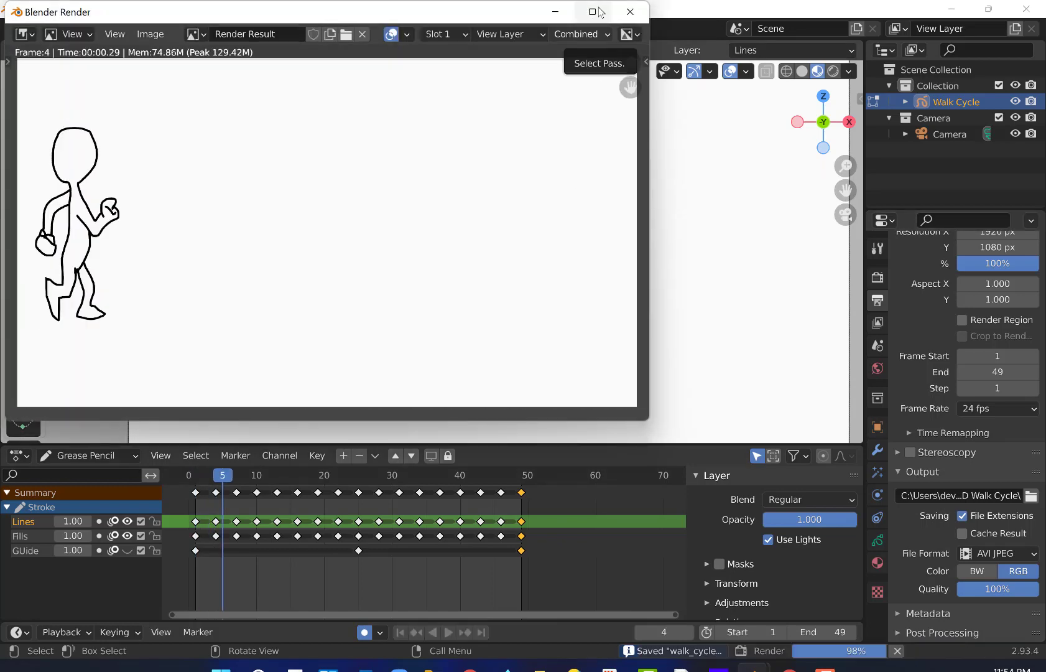
{"action": "mouse_move", "coordinate": [596, 13]}
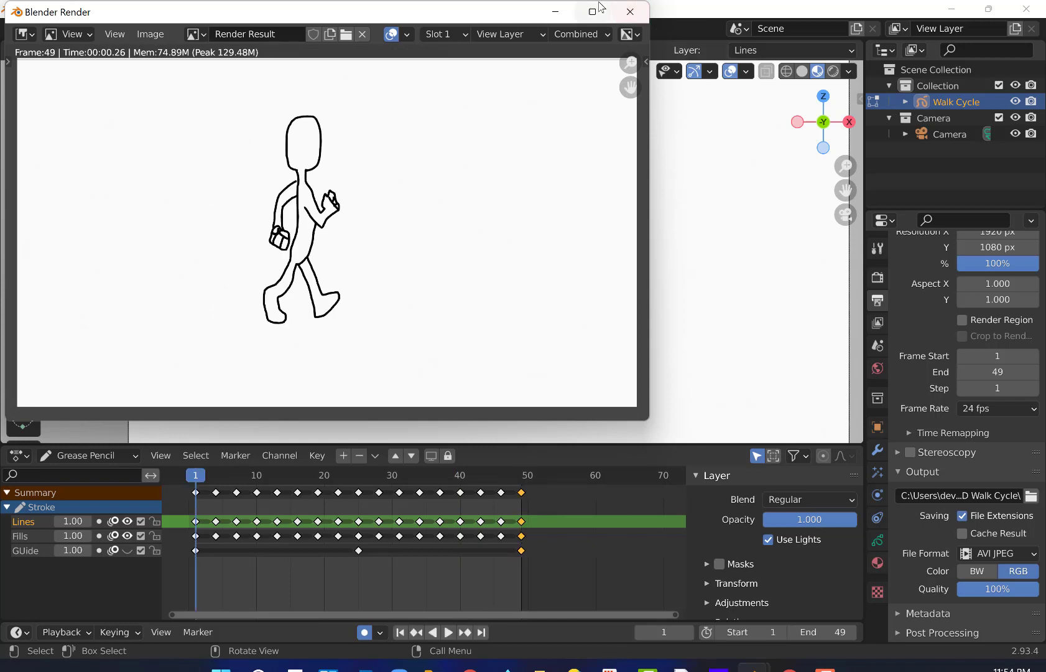
{"action": "left_click", "coordinate": [554, 19]}
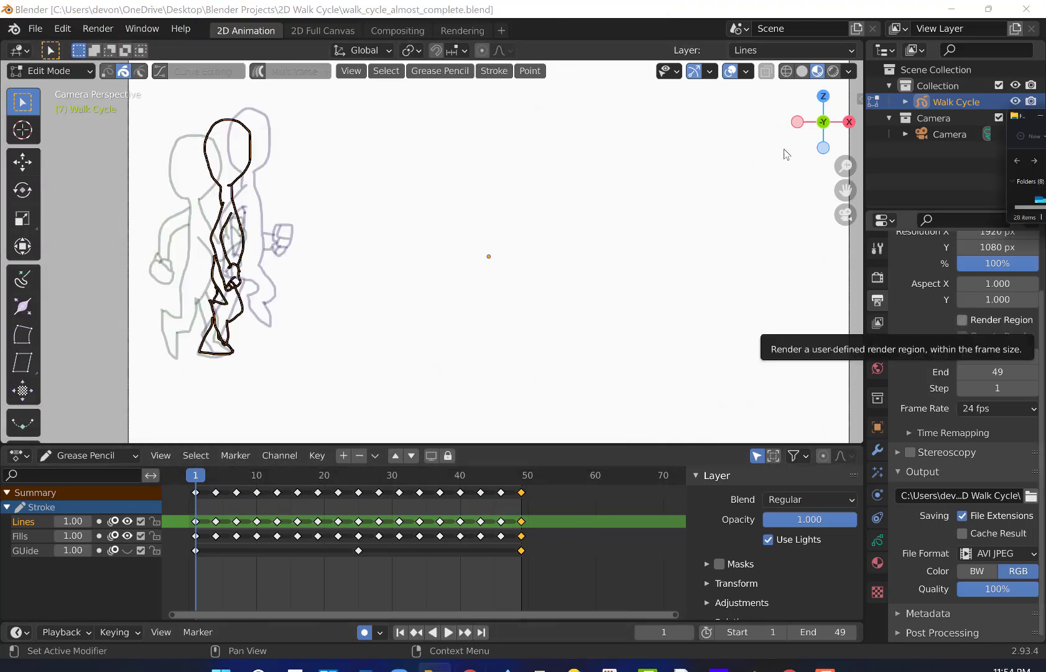
In a maximized File Explorer, browse to Desktop > Blender Projects > 2D Walk Cycle and select 0001-0049.avi
{"action": "key", "text": "super+e"}
{"action": "left_click_drag", "start_coordinate": [379, 7], "coordinate": [157, 7]}
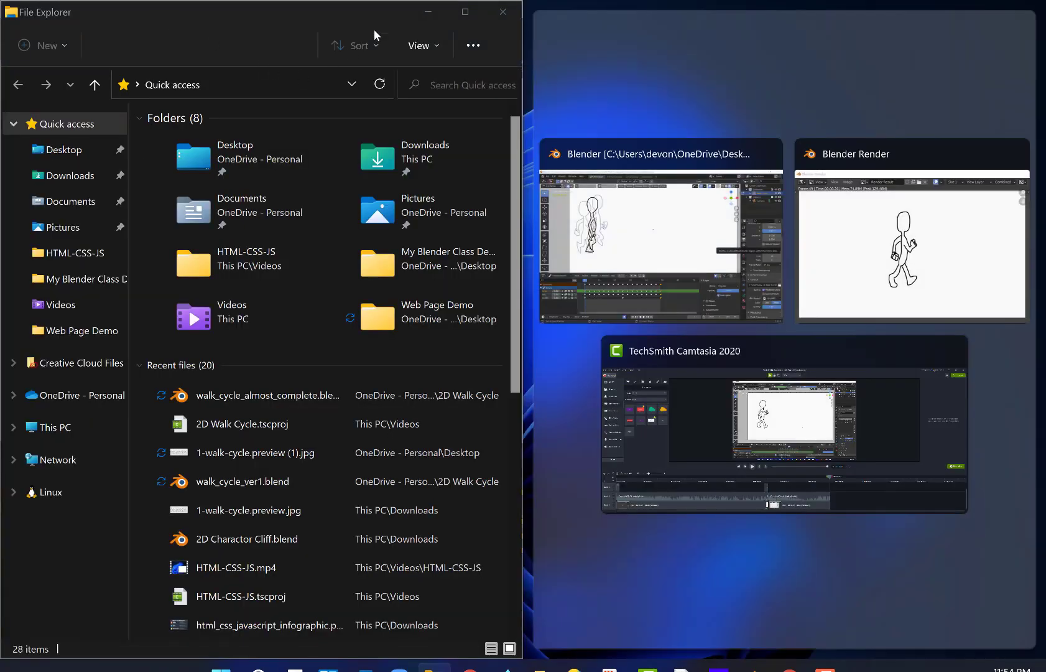
{"action": "left_click", "coordinate": [461, 13]}
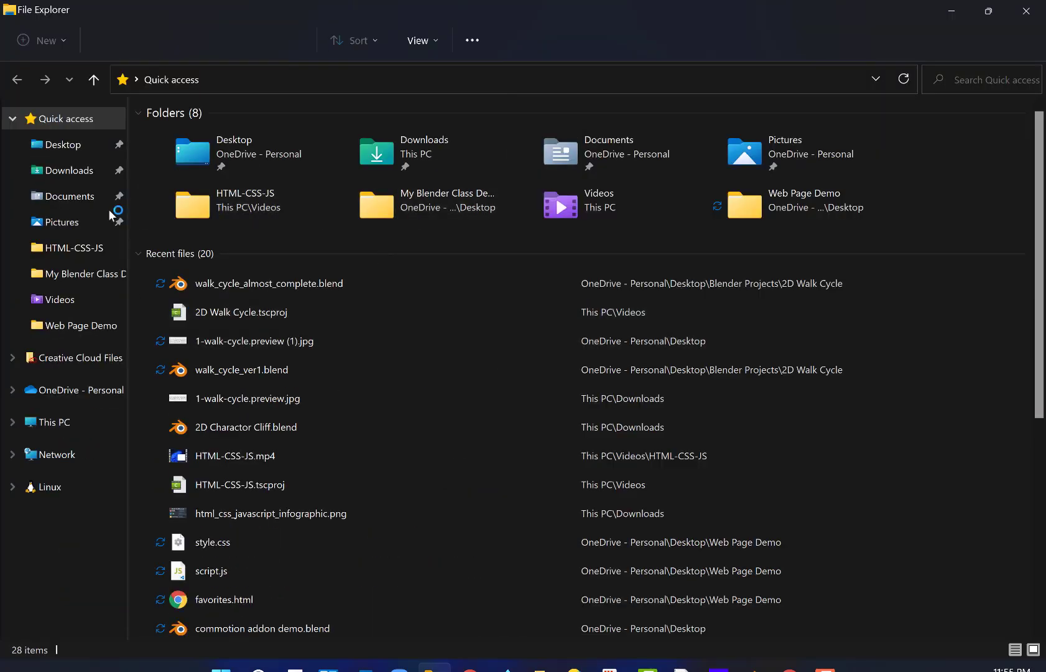
{"action": "left_click", "coordinate": [65, 151]}
{"action": "double_click", "coordinate": [239, 139]}
{"action": "double_click", "coordinate": [208, 143]}
{"action": "left_click", "coordinate": [203, 135]}
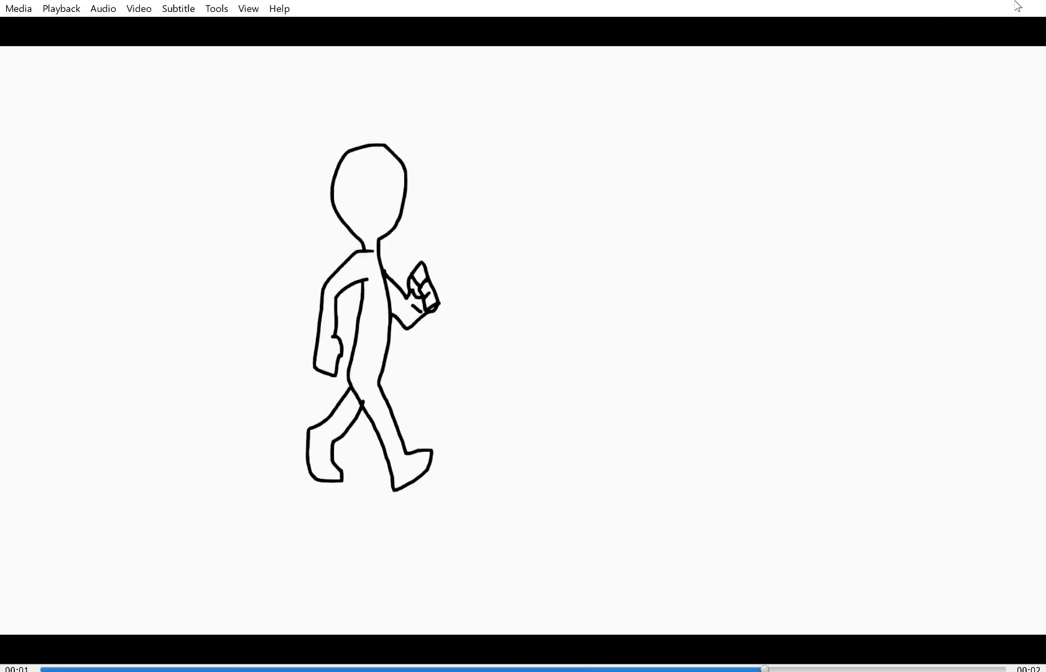
Quit VLC after watching the video and minimize File Explorer to return to Blender
{"action": "left_click", "coordinate": [21, 11]}
{"action": "left_click", "coordinate": [79, 234]}
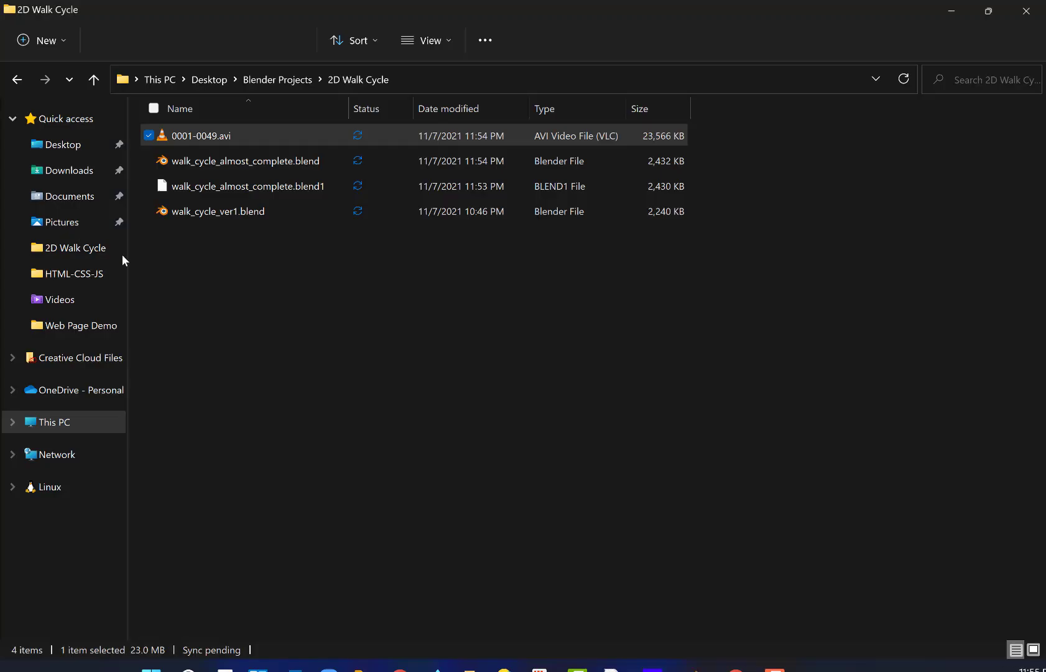
{"action": "left_click", "coordinate": [944, 15]}
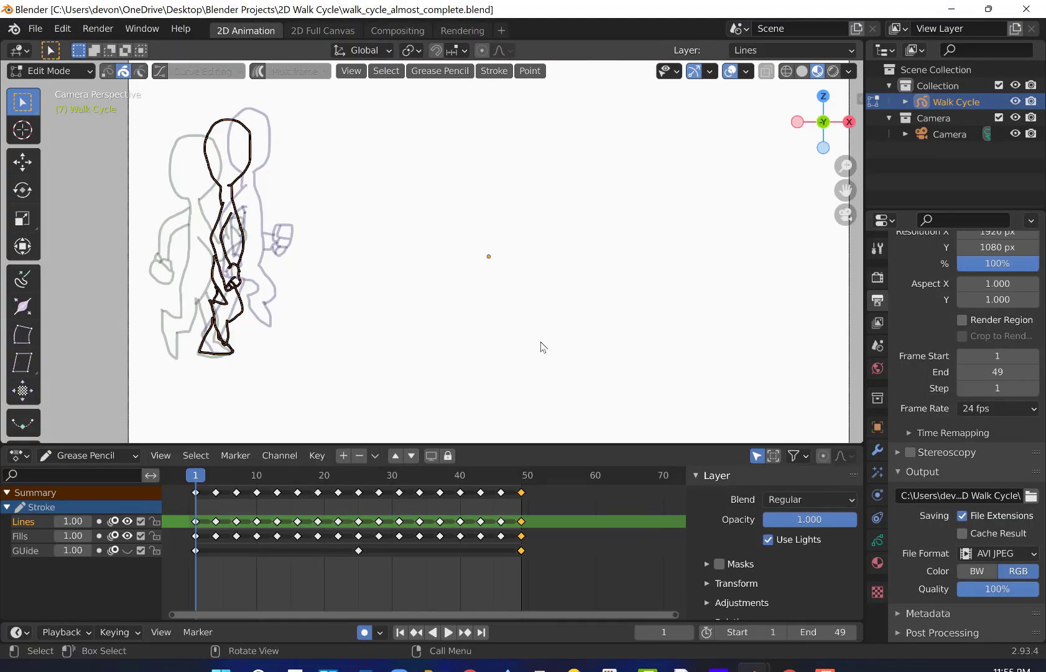